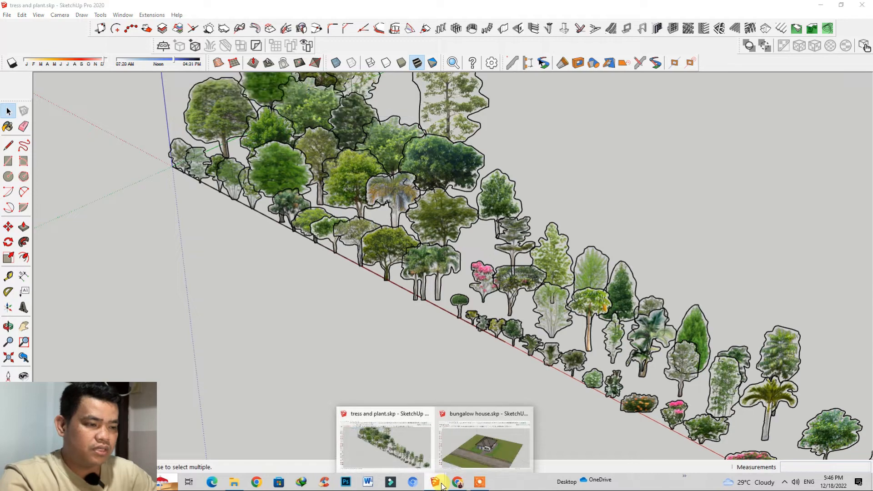
# Step: Look over the bungalow house.skp site around the house and return to the tress and plant.skp model
pyautogui.click(484, 455)
pyautogui.moveTo(508, 344); pyautogui.dragTo(449, 321, button='middle')
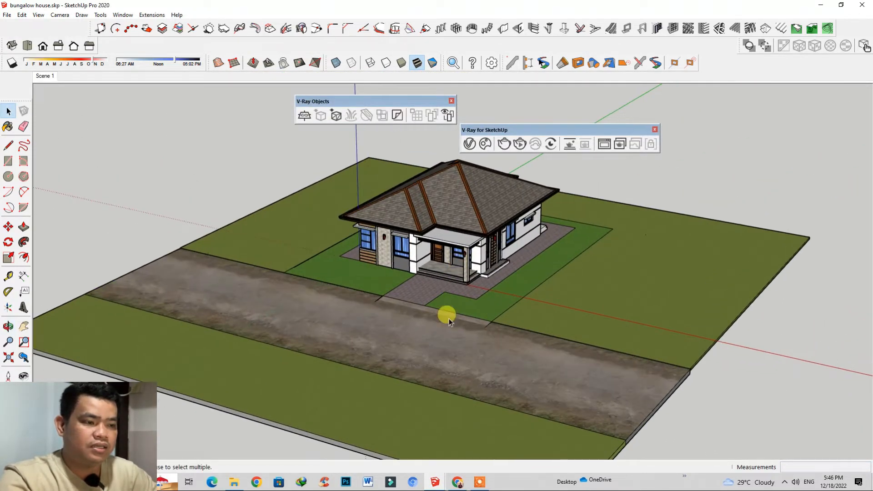
pyautogui.moveTo(433, 486)
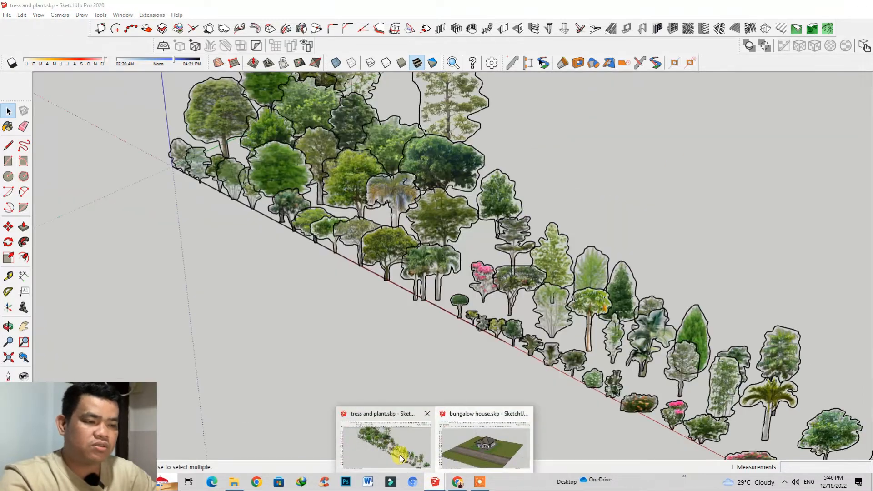
pyautogui.click(374, 415)
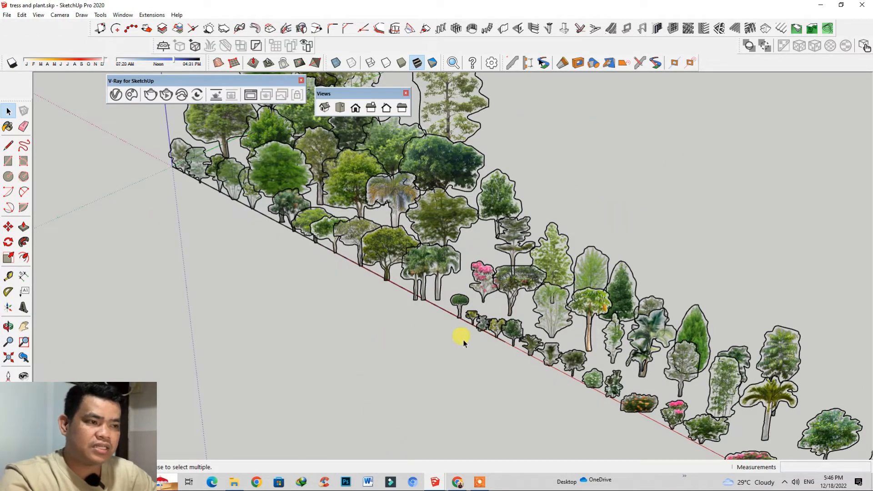
# Step: Select and copy the dark green leafy tree with the single trunk from the row along the red axis
pyautogui.scroll(6, 460, 335)
pyautogui.scroll(-5, 504, 307)
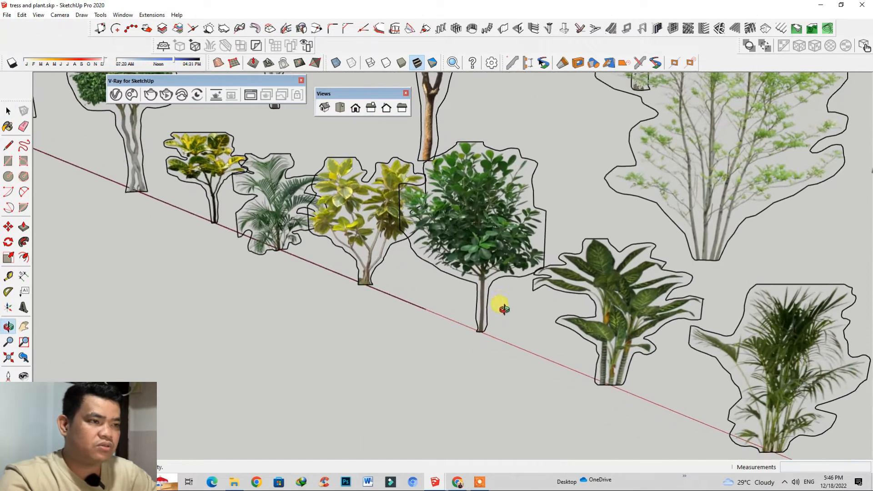
pyautogui.scroll(3, 485, 257)
pyautogui.click(484, 257)
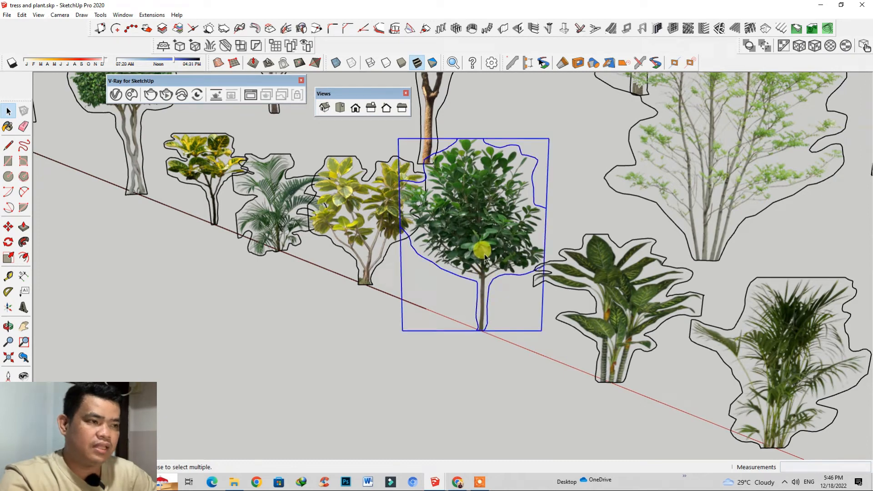
pyautogui.click(454, 294)
pyautogui.click(487, 240)
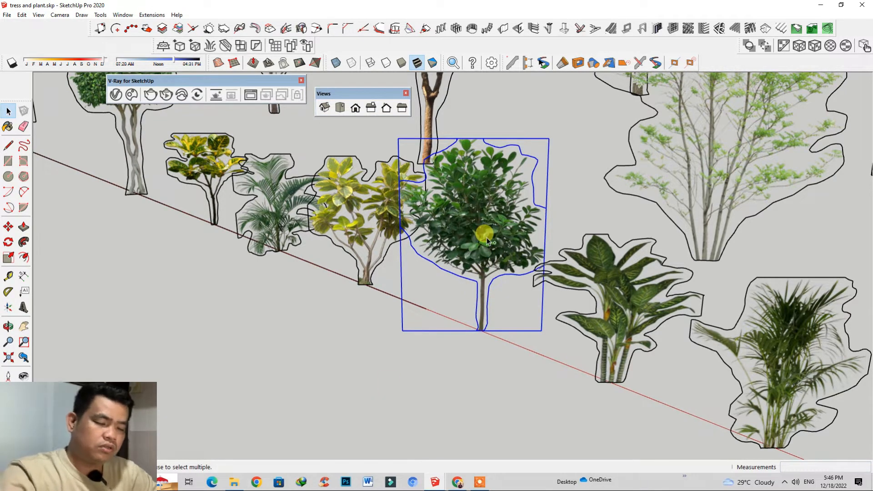
# Step: Paste the copied green tree into bungalow house.skp and place it on the front corner lawn beside the paved walkway
pyautogui.click(444, 488)
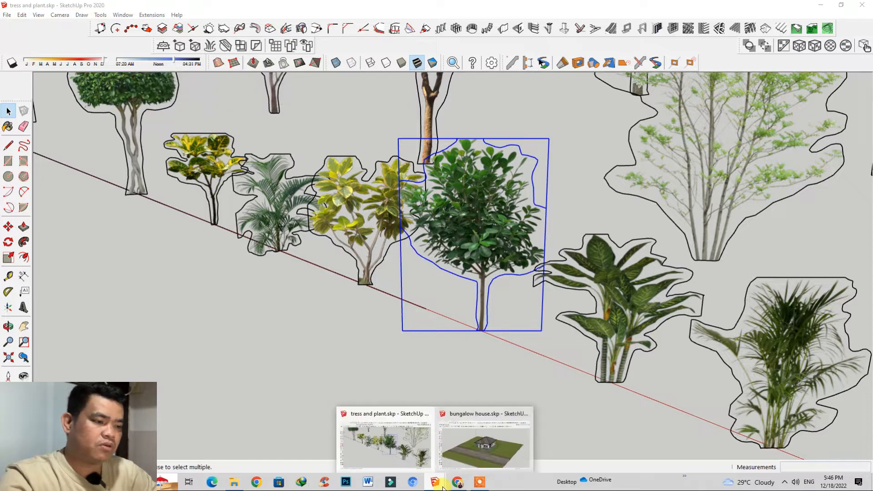
pyautogui.click(488, 446)
pyautogui.scroll(3, 462, 289)
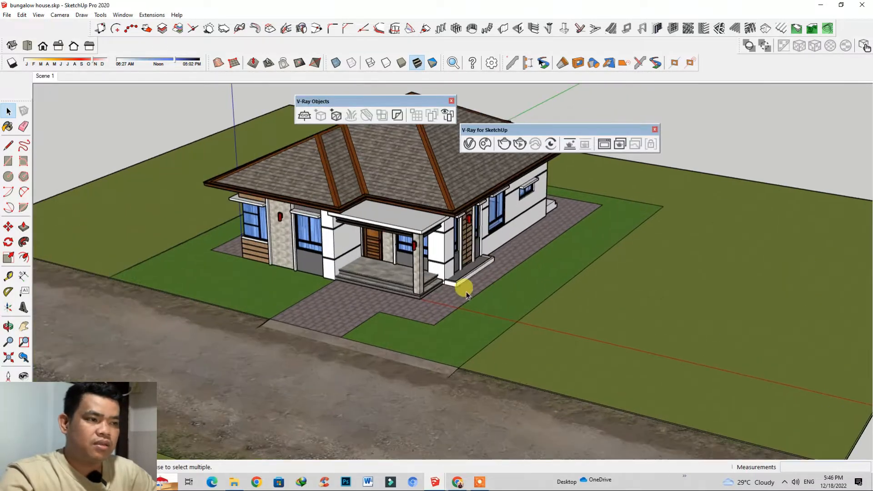
pyautogui.scroll(-2, 457, 295)
pyautogui.hotkey('ctrl', 'v')
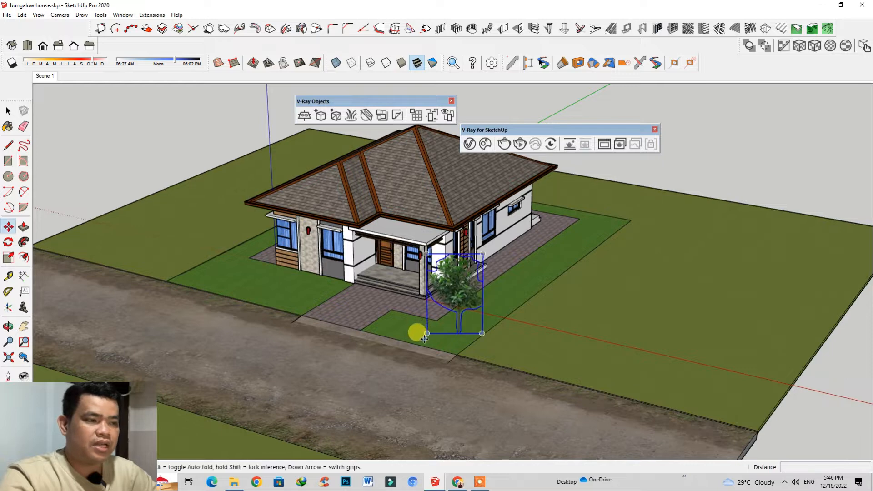
pyautogui.scroll(2, 451, 312)
pyautogui.click(456, 319)
# Step: Go back to tress and plant.skp and copy the yellow-leaved plant standing beside the dark green tree
pyautogui.moveTo(434, 482)
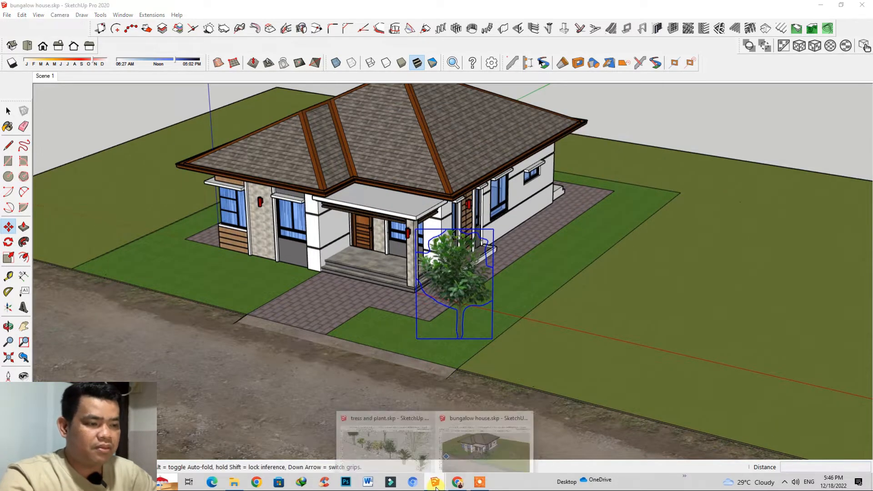
pyautogui.click(381, 435)
pyautogui.click(359, 236)
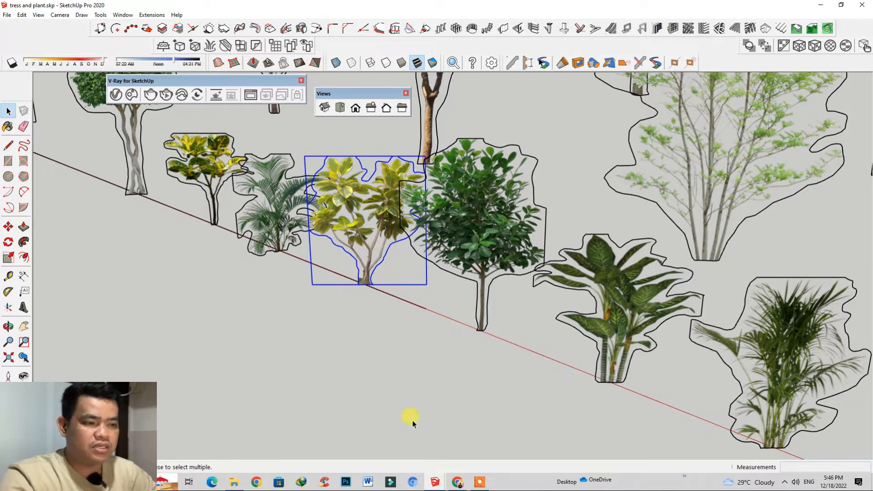
# Step: Paste the yellow-leaved plant into bungalow house.skp and place it on the side lawn behind the green tree
pyautogui.click(470, 446)
pyautogui.hotkey('ctrl', 'v')
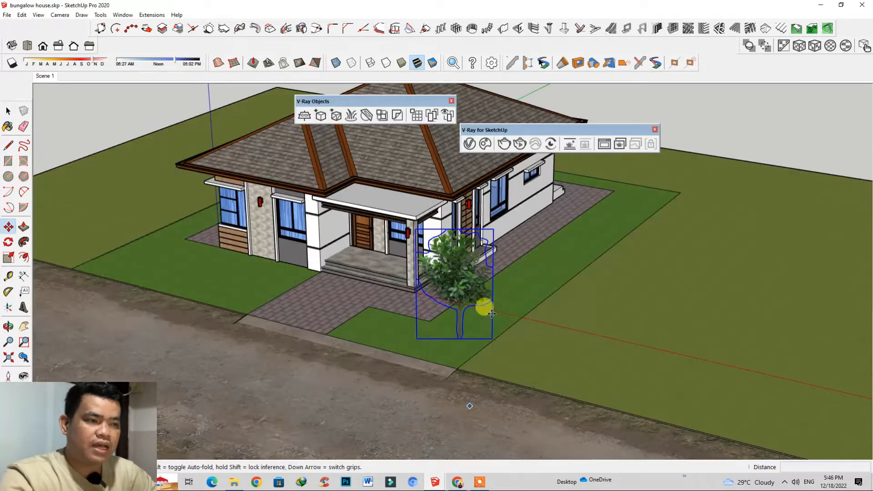
pyautogui.moveTo(398, 289); pyautogui.dragTo(394, 309, button='middle')
pyautogui.scroll(1, 393, 308)
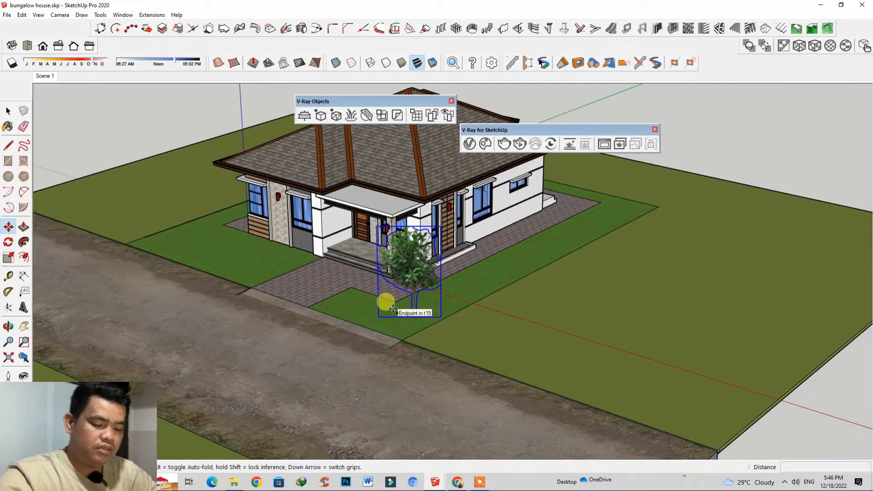
pyautogui.click(457, 280)
pyautogui.scroll(2, 483, 239)
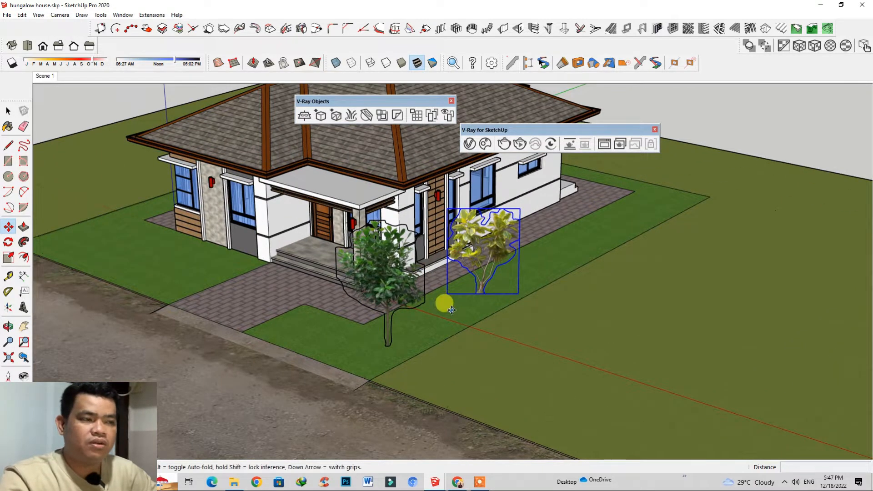
pyautogui.scroll(-1, 451, 311)
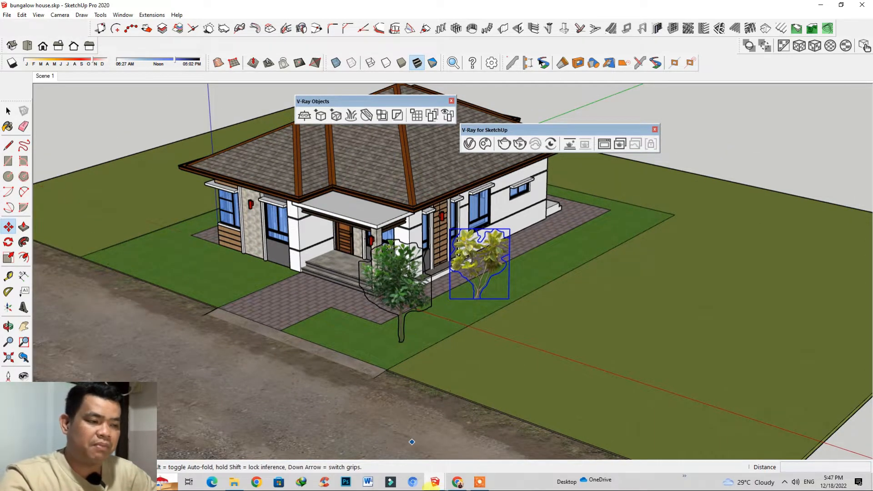
# Step: Examine the whole row of trees and plants in tress and plant.skp
pyautogui.click(435, 482)
pyautogui.click(378, 456)
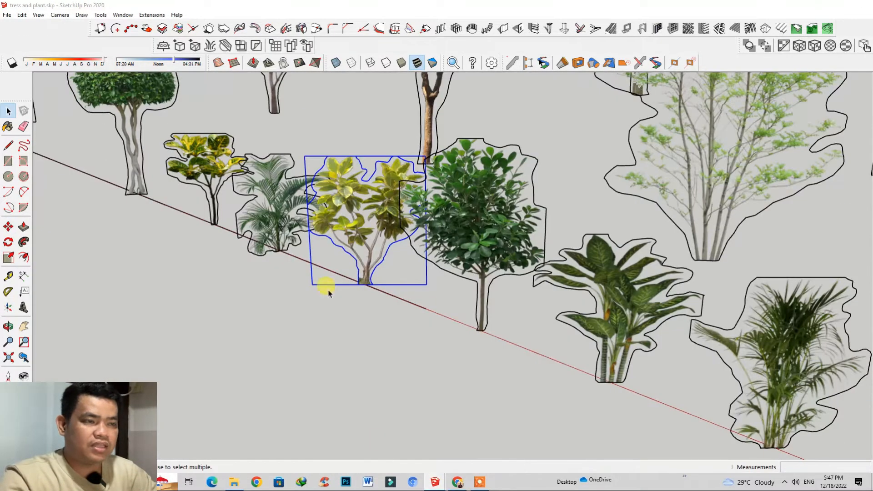
pyautogui.scroll(-4, 432, 309)
pyautogui.moveTo(432, 318); pyautogui.dragTo(358, 264, button='middle')
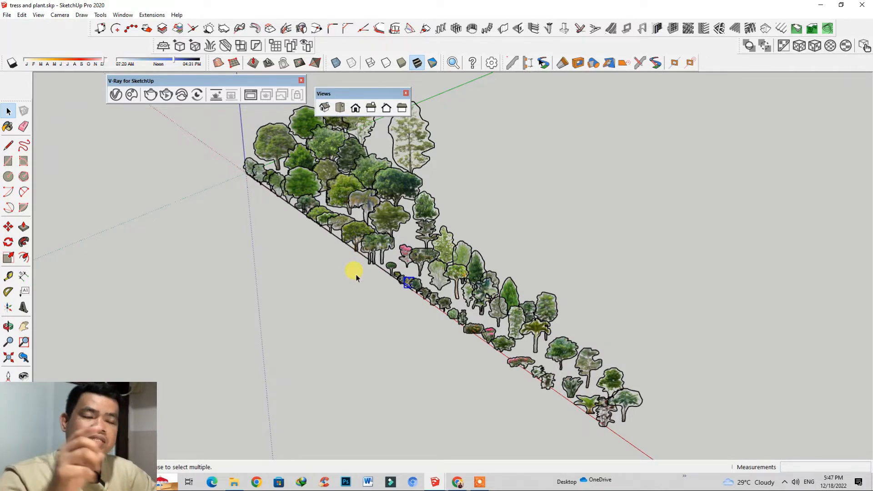
pyautogui.scroll(2, 364, 250)
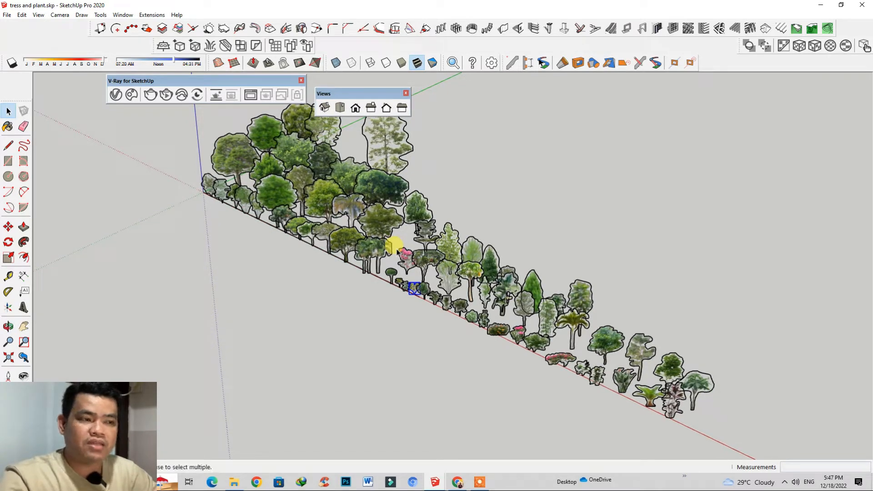
pyautogui.click(433, 428)
pyautogui.click(436, 479)
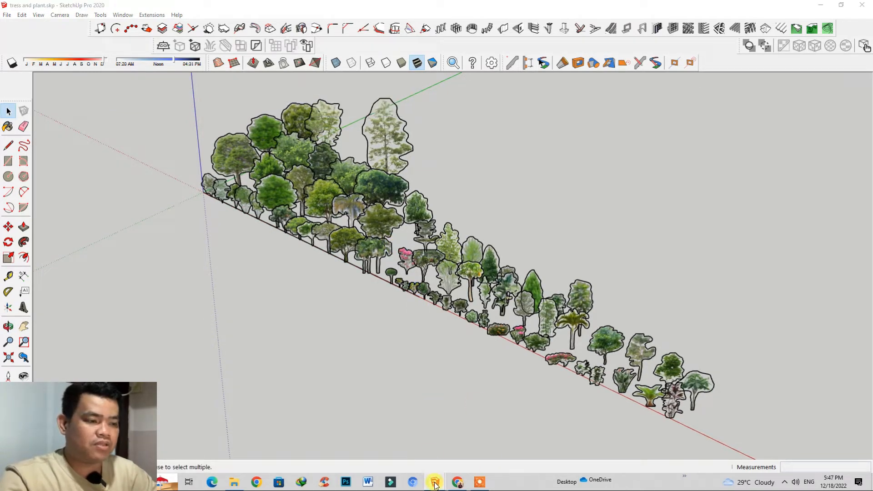
pyautogui.click(417, 357)
pyautogui.scroll(2, 507, 331)
pyautogui.scroll(1, 510, 334)
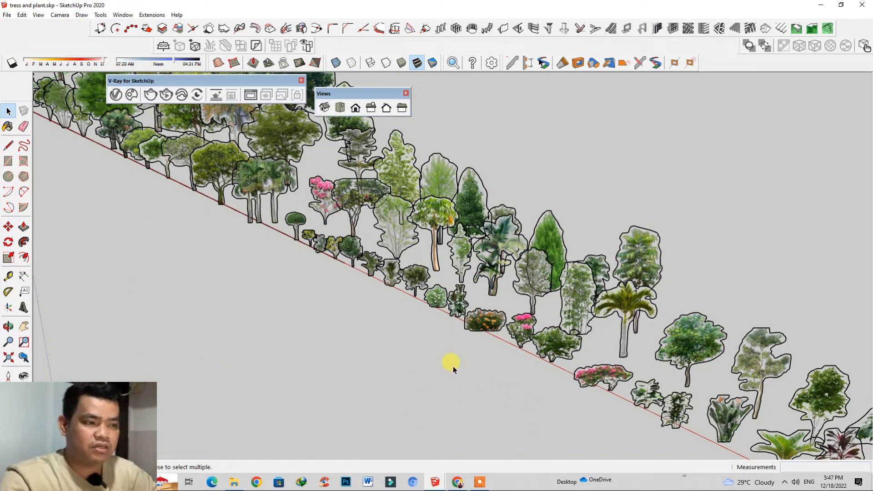
pyautogui.scroll(-3, 457, 350)
pyautogui.moveTo(463, 328); pyautogui.dragTo(444, 328, button='middle')
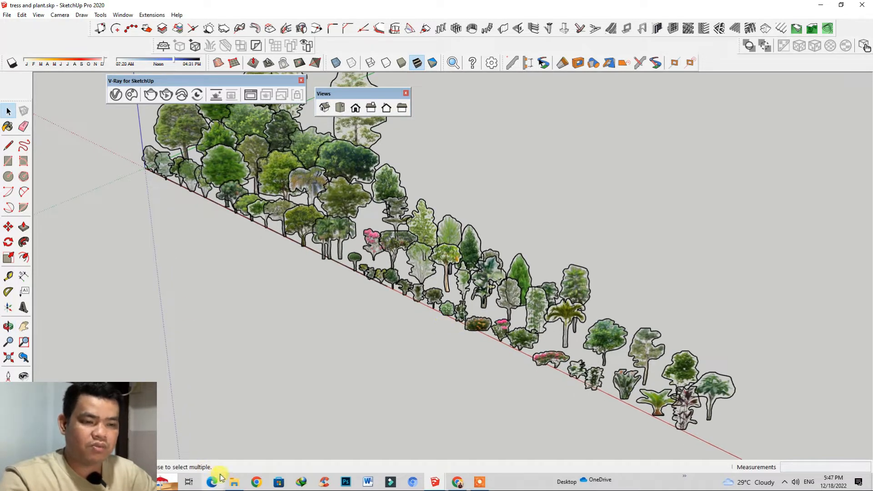
# Step: Switch to File Explorer and create a new folder named "tress and plants" inside the vlog 47 folder
pyautogui.moveTo(233, 485)
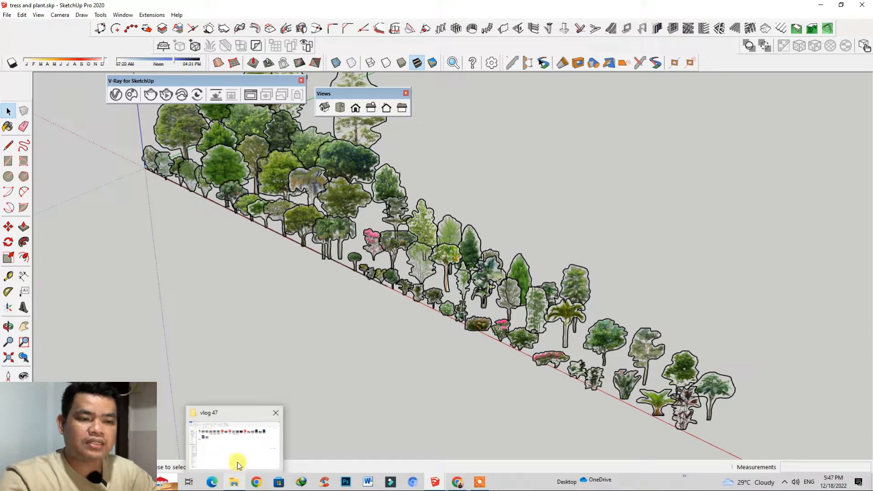
pyautogui.click(237, 465)
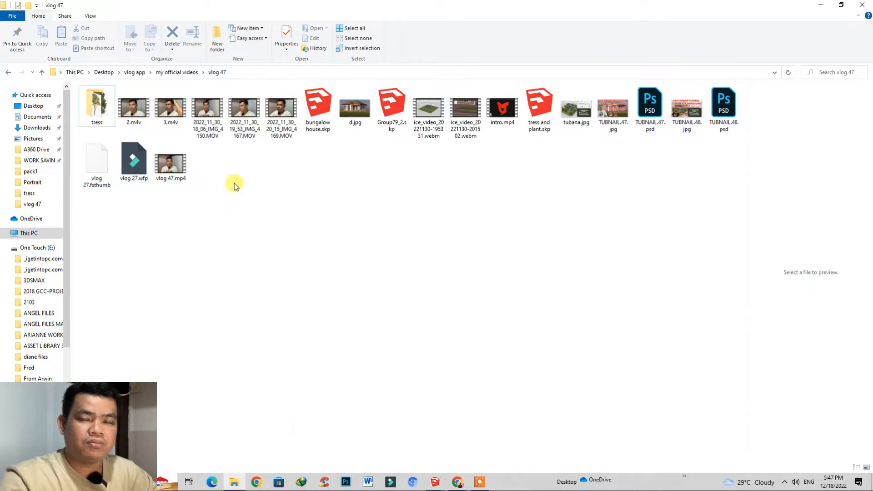
pyautogui.click(435, 485)
pyautogui.click(386, 454)
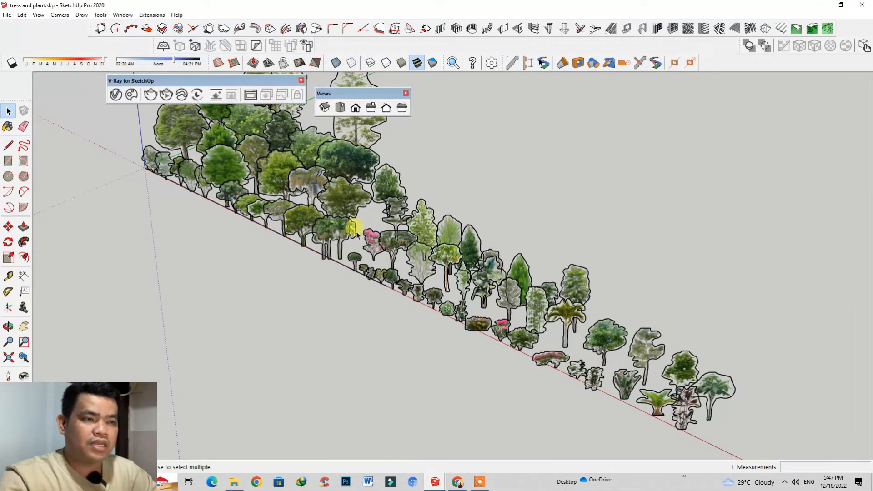
pyautogui.click(237, 487)
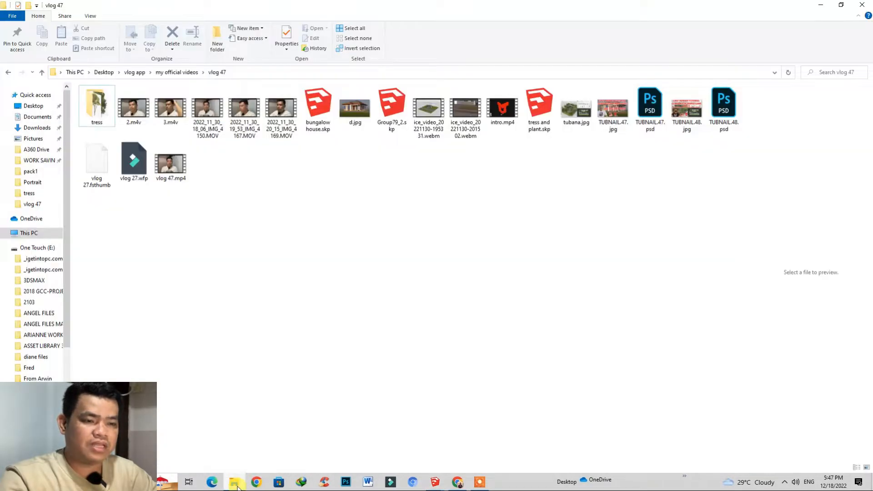
pyautogui.rightClick(281, 177)
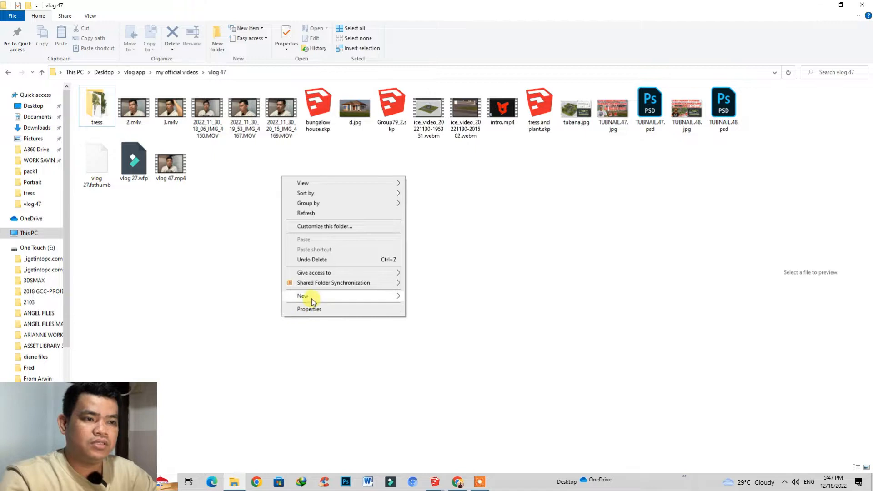
pyautogui.moveTo(312, 298)
pyautogui.click(430, 298)
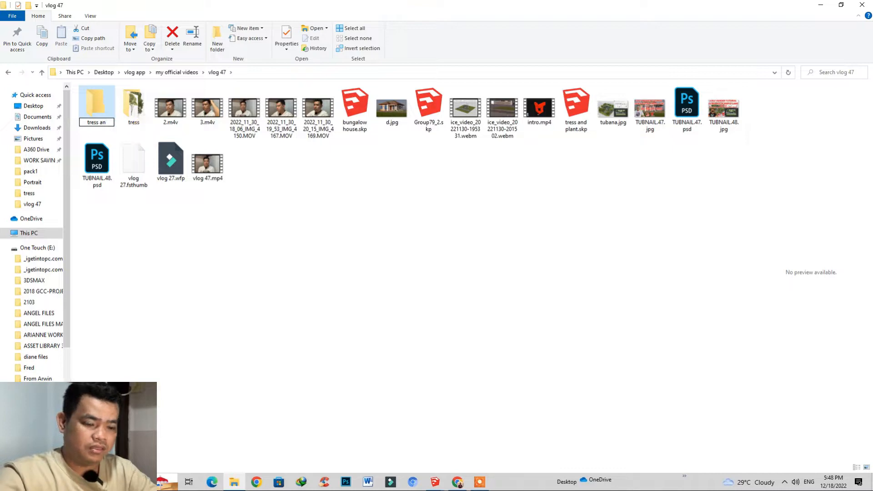
pyautogui.write('ns')
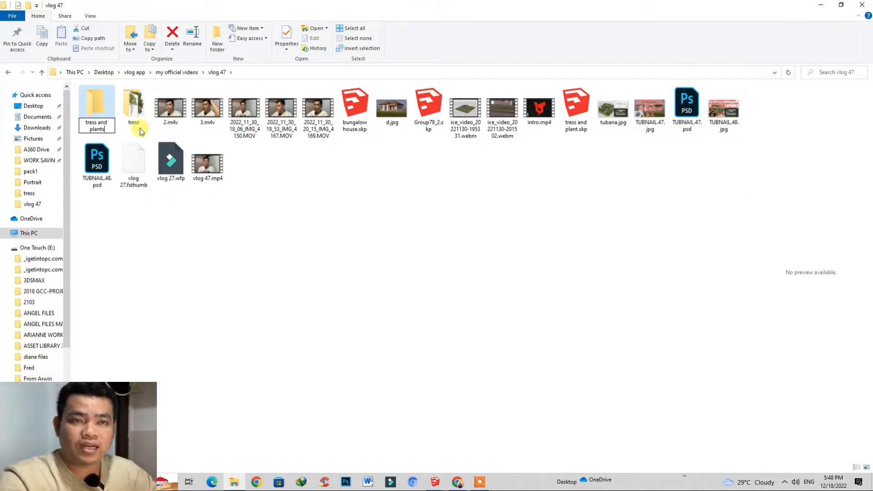
pyautogui.click(159, 239)
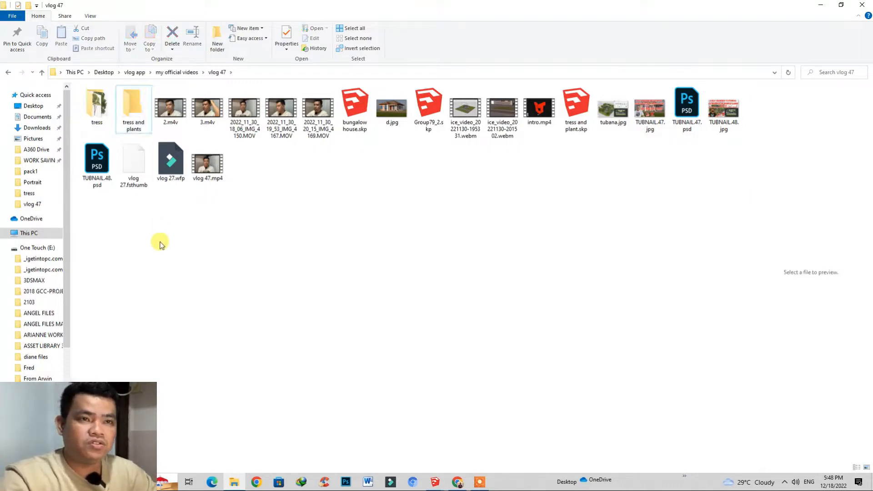
# Step: Return to tress and plant.skp in SketchUp and turn on the Components section of the Default Tray
pyautogui.click(434, 484)
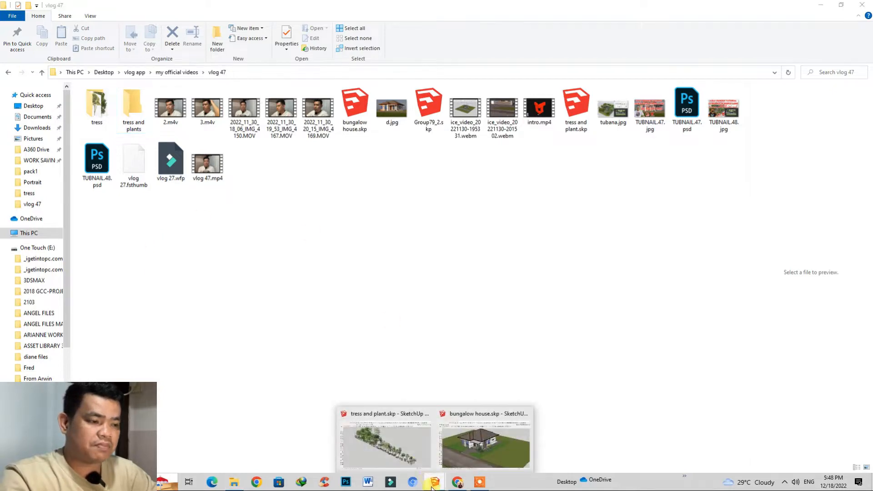
pyautogui.click(364, 440)
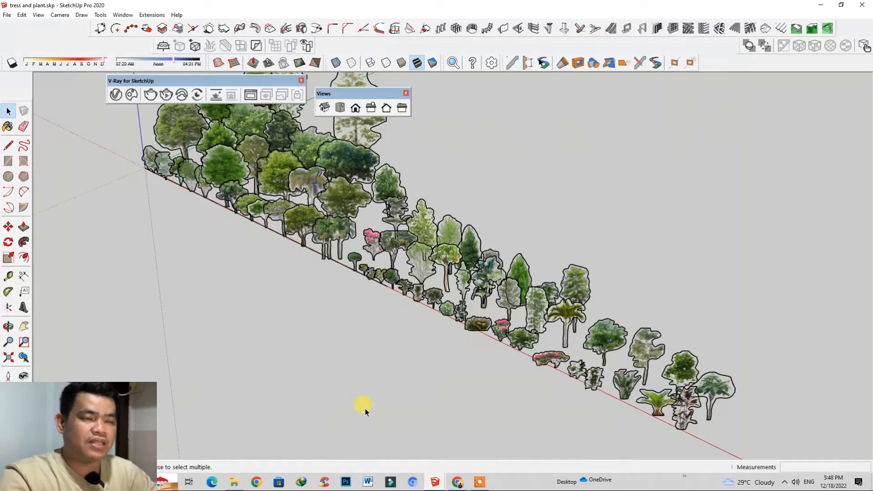
pyautogui.scroll(-3, 369, 392)
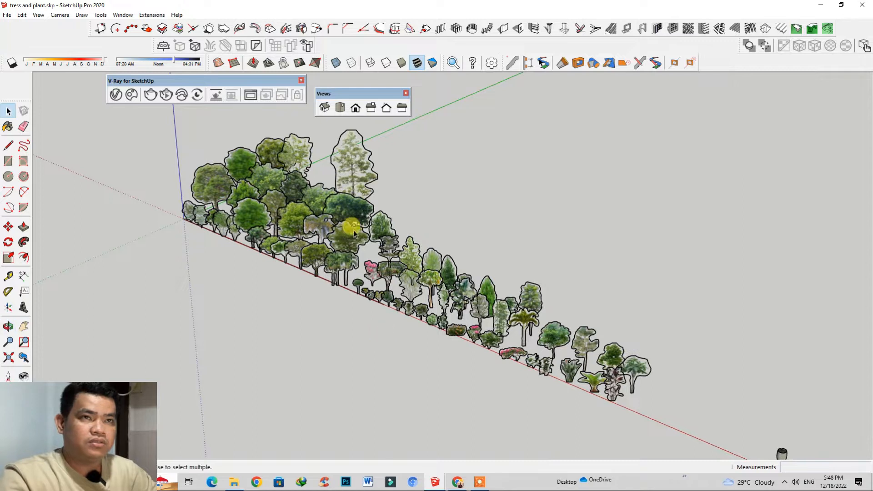
pyautogui.click(122, 15)
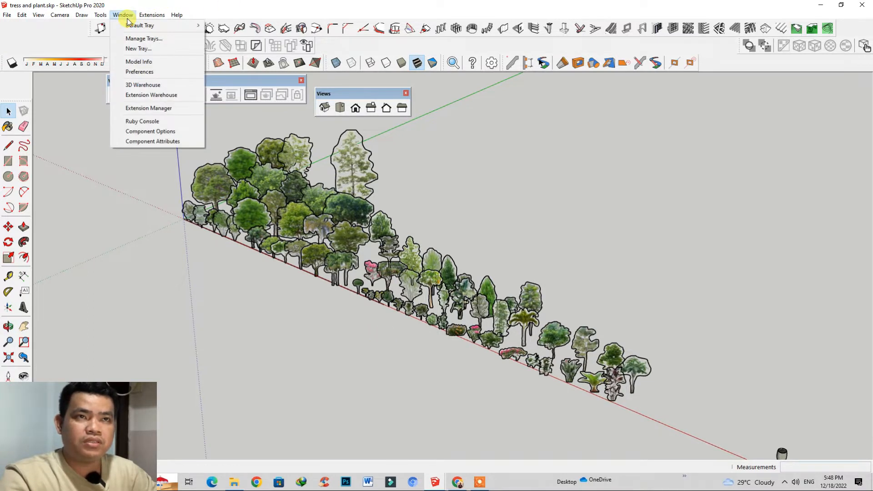
pyautogui.moveTo(136, 27)
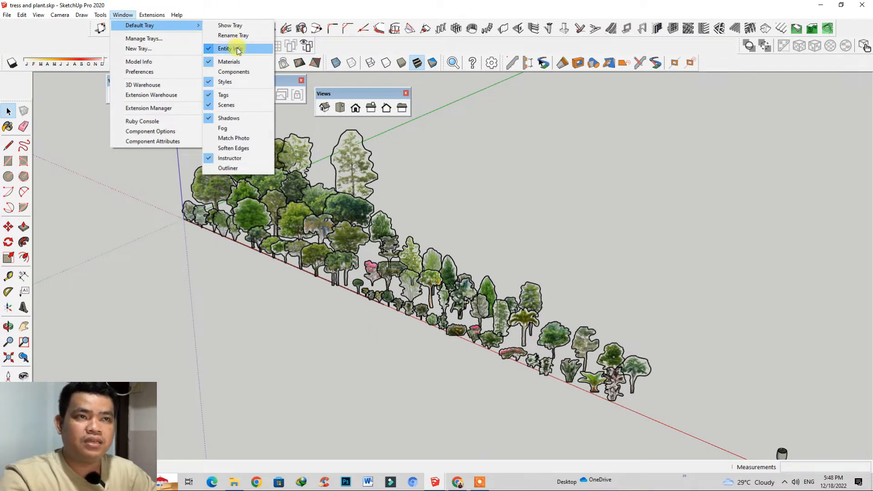
pyautogui.click(212, 72)
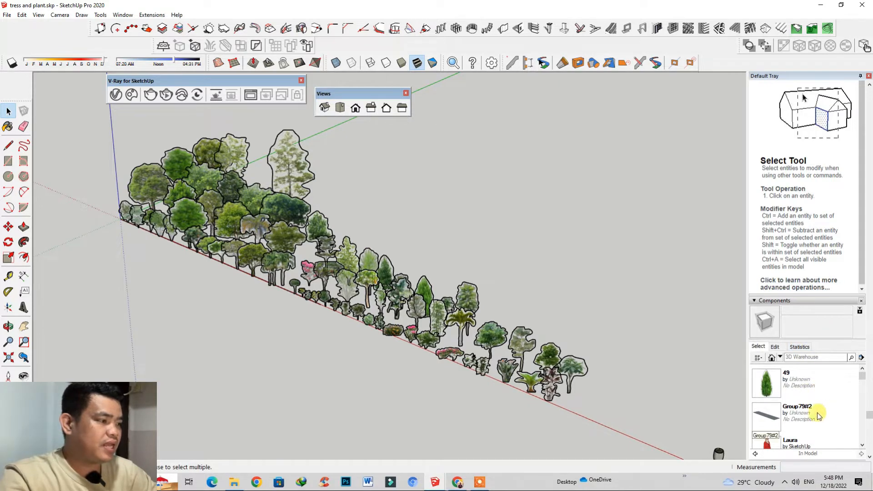
# Step: Save the model's components as a local collection in the "tress and plants" folder inside vlog 47
pyautogui.scroll(-1, 814, 392)
pyautogui.scroll(-2, 814, 392)
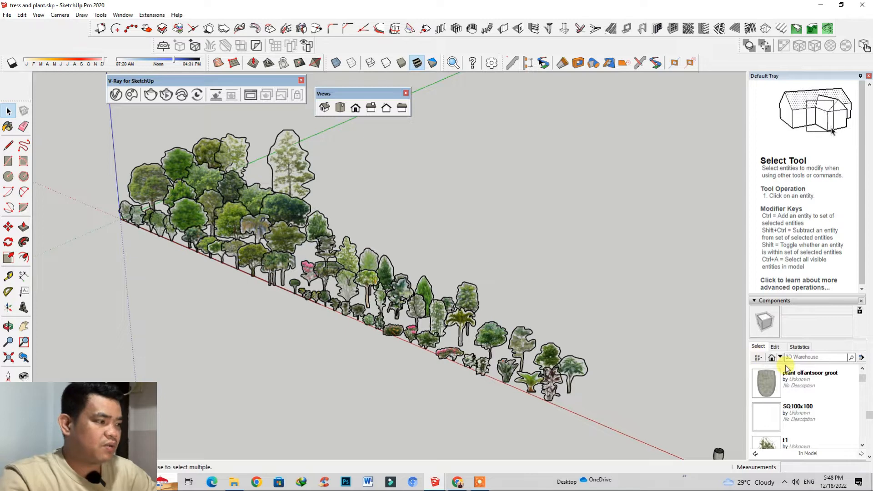
pyautogui.click(861, 359)
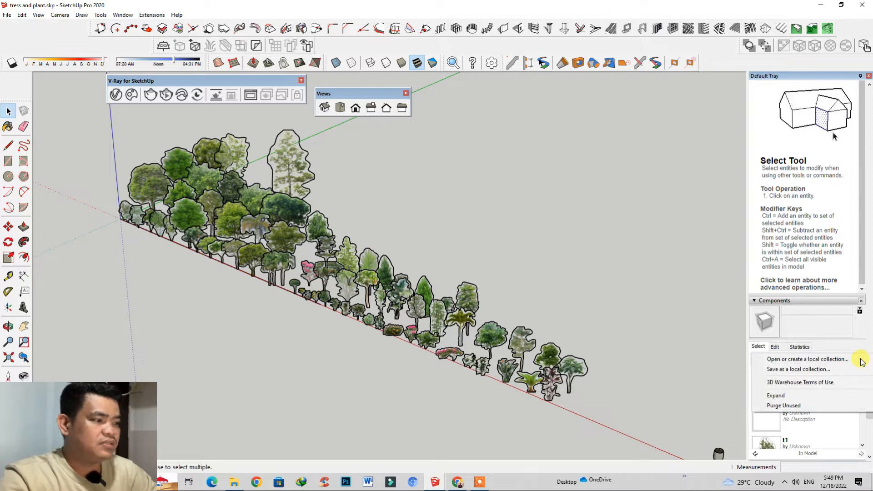
pyautogui.click(805, 369)
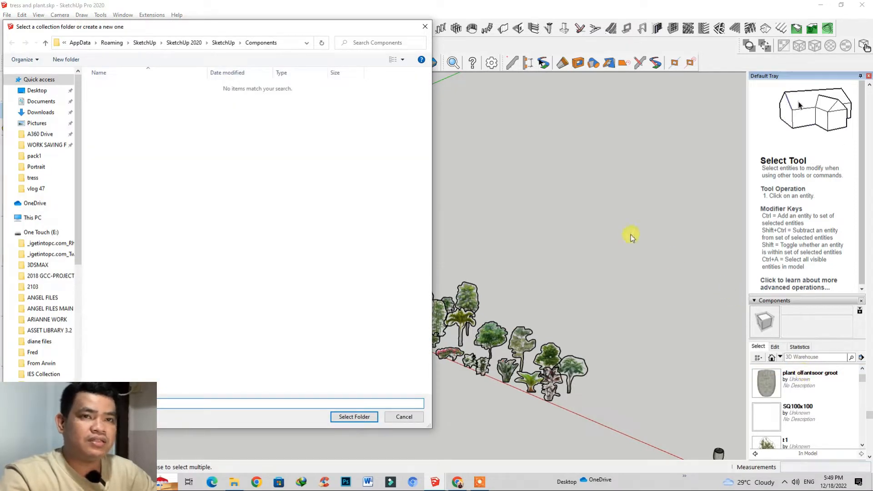
pyautogui.moveTo(235, 31); pyautogui.dragTo(308, 35)
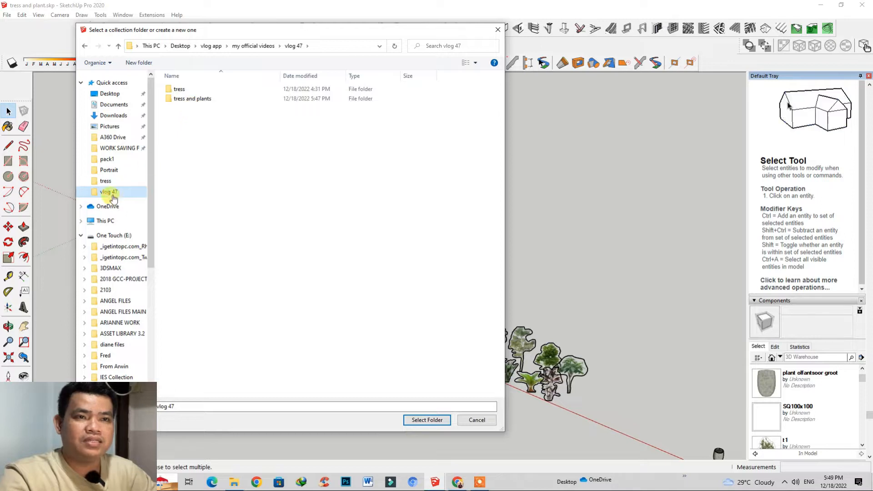
pyautogui.click(190, 101)
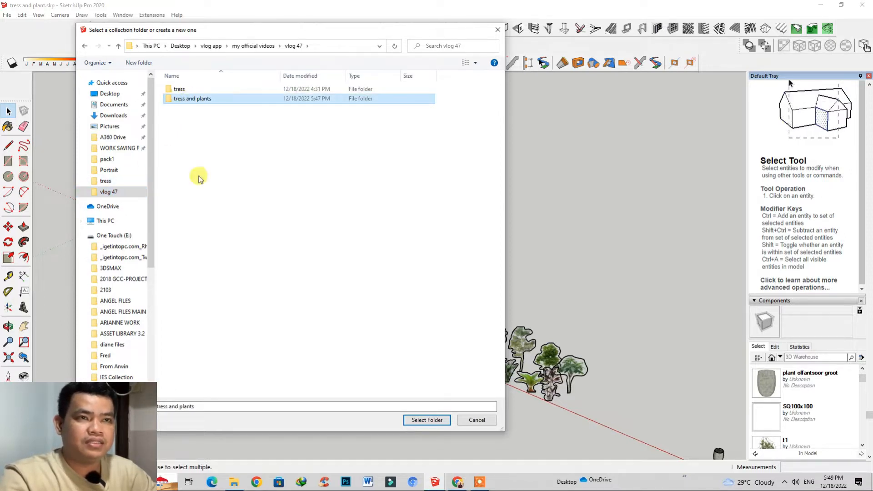
pyautogui.click(419, 421)
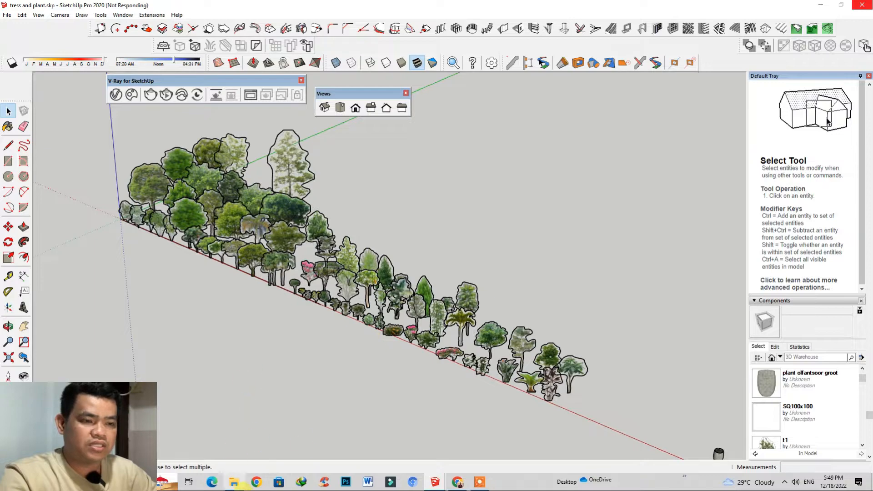
# Step: Switch to File Explorer and look through the component files saved in the "tress and plants" folder
pyautogui.scroll(3, 321, 237)
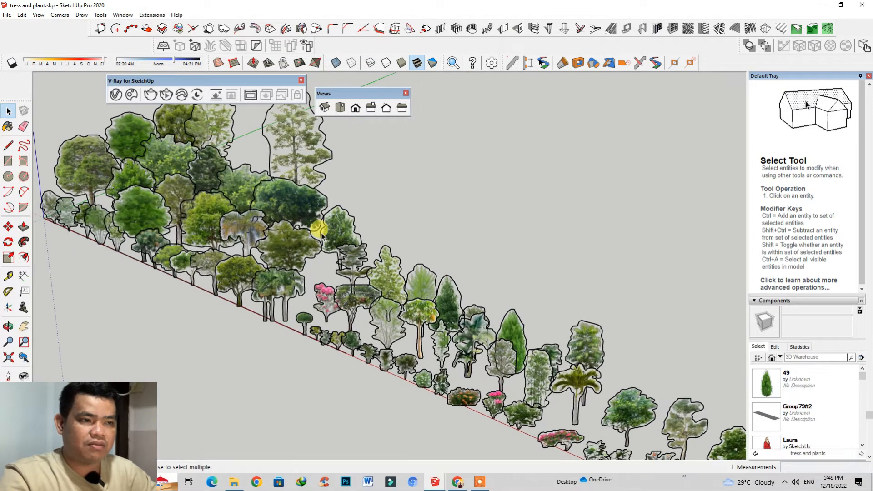
pyautogui.scroll(-5, 310, 229)
pyautogui.scroll(2, 300, 264)
pyautogui.click(231, 483)
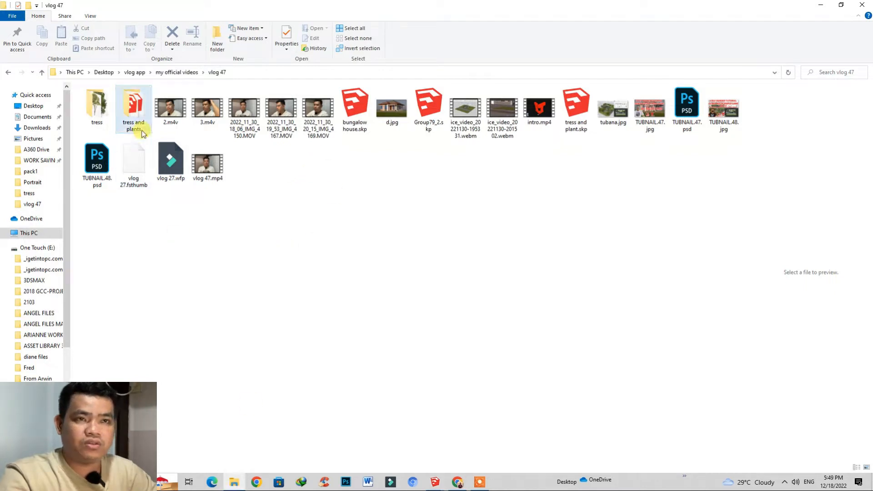
pyautogui.doubleClick(135, 112)
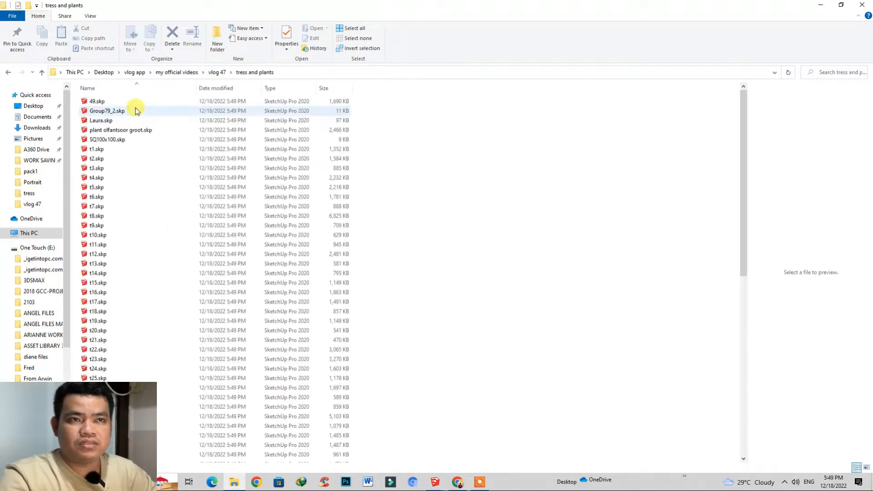
pyautogui.scroll(-1, 53, 255)
pyautogui.scroll(-1, 113, 296)
pyautogui.scroll(1, 91, 205)
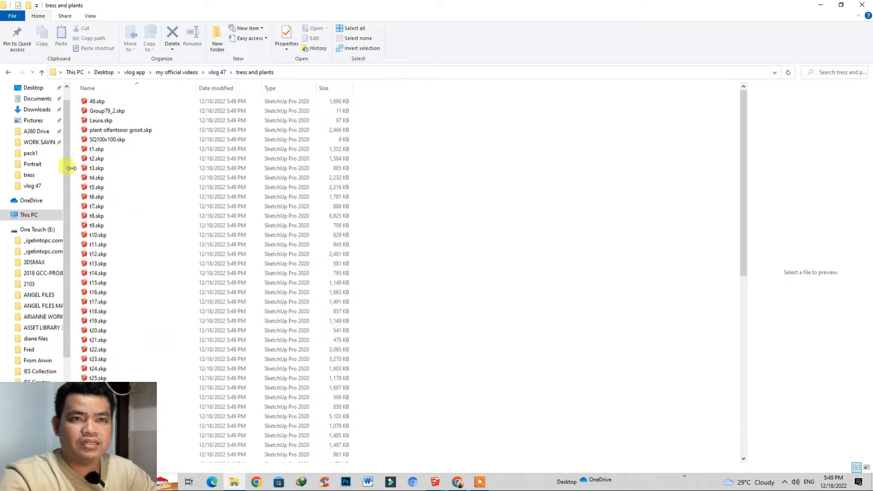
pyautogui.scroll(-4, 99, 136)
pyautogui.scroll(-3, 117, 220)
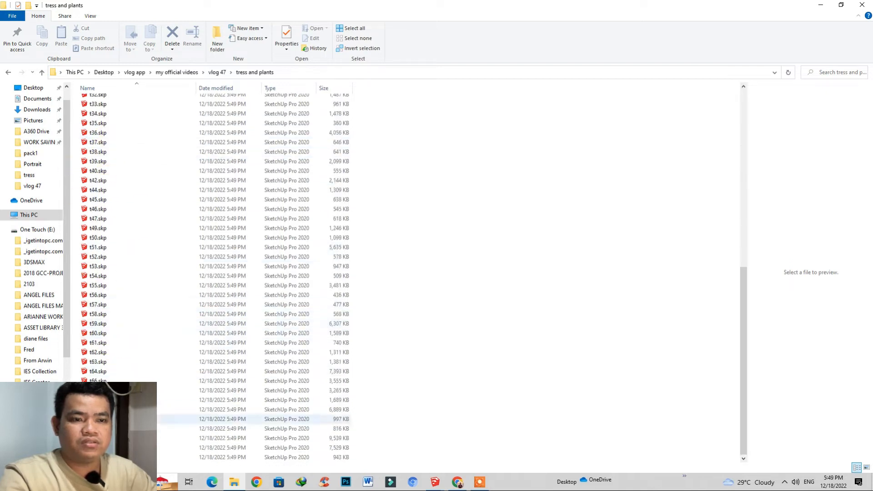
pyautogui.scroll(8, 117, 218)
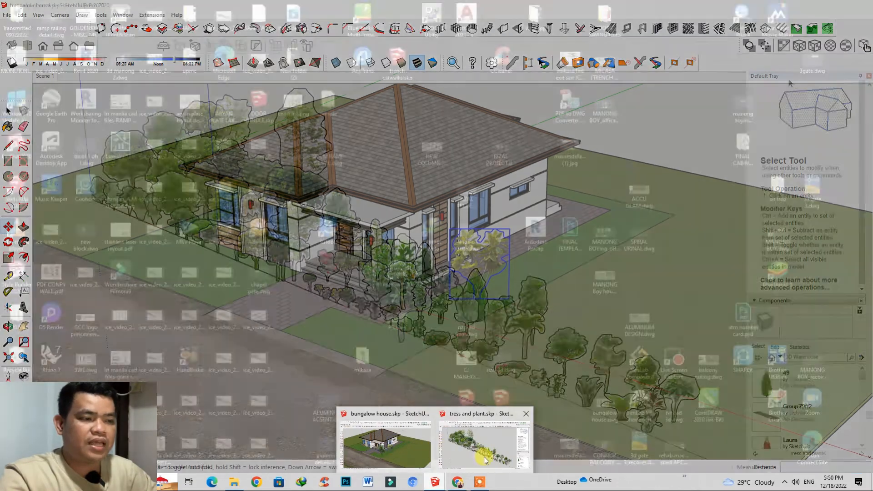
# Step: Switch to bungalow house.skp in SketchUp and delete the green tree and the yellow-leaved plant beside the house
pyautogui.moveTo(421, 455)
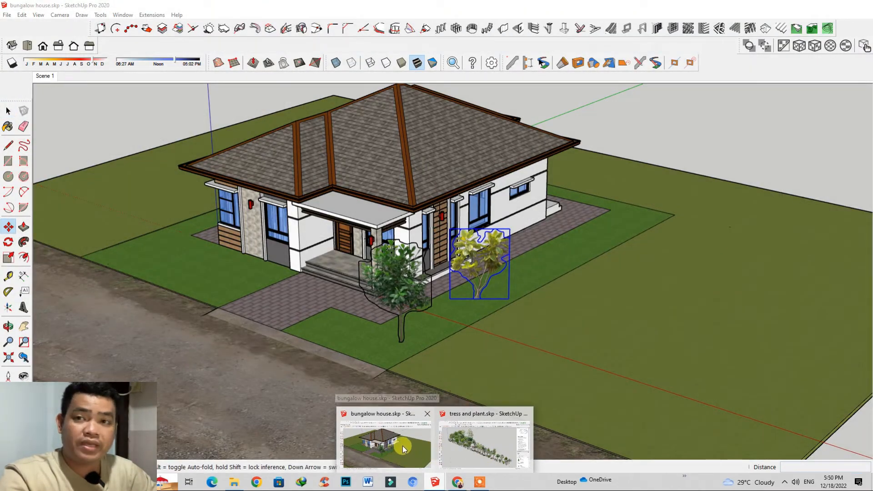
pyautogui.click(402, 445)
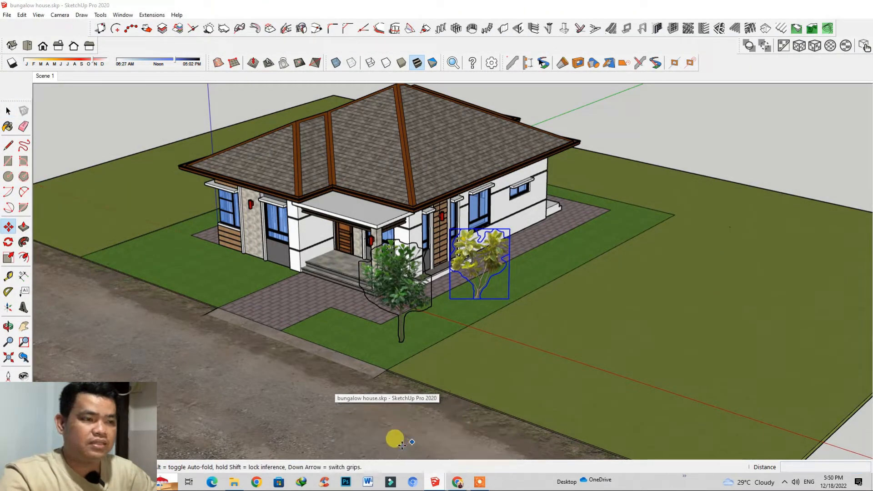
pyautogui.click(9, 111)
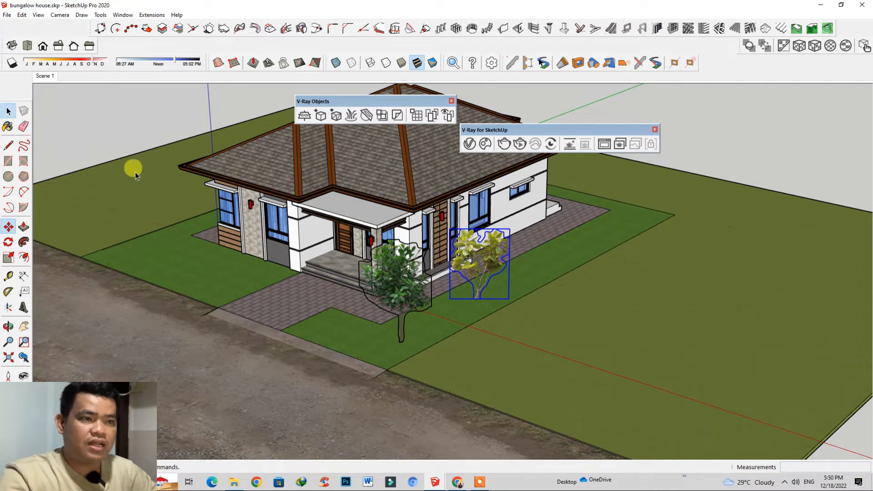
pyautogui.click(378, 286)
pyautogui.press('Delete')
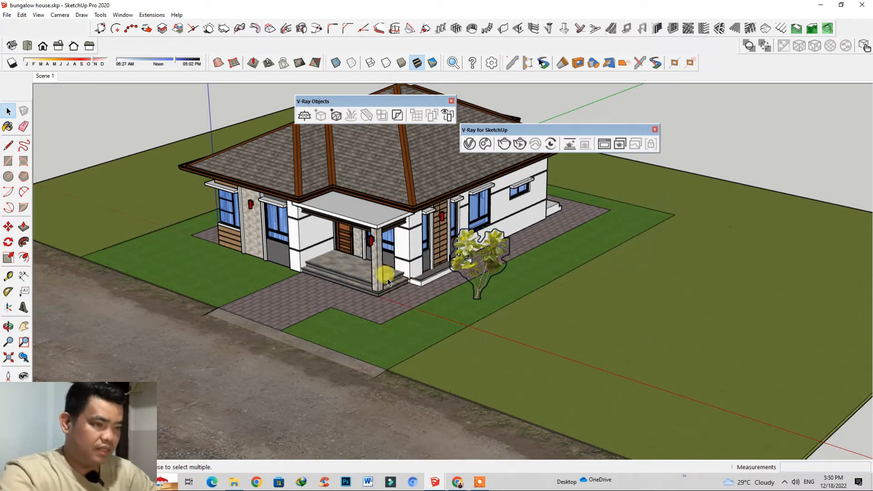
pyautogui.click(468, 257)
pyautogui.press('Delete')
# Step: Turn on the Components section of the Default Tray in bungalow house.skp
pyautogui.scroll(-5, 432, 357)
pyautogui.scroll(-3, 452, 317)
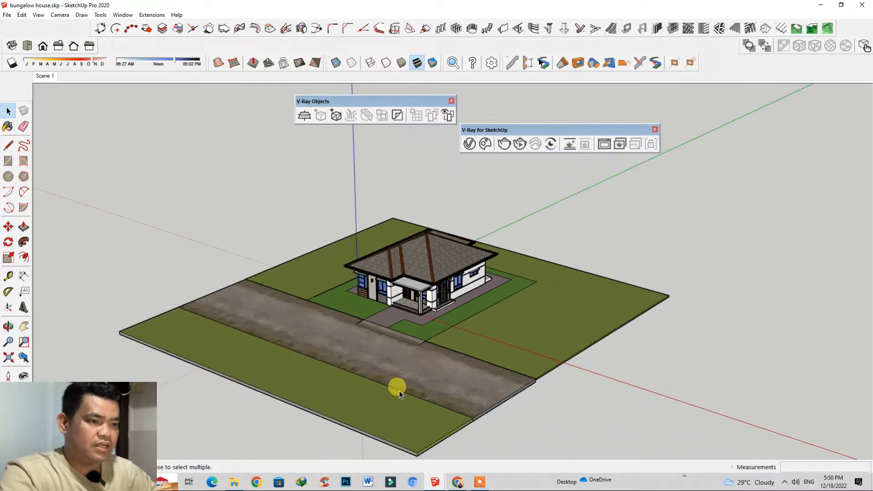
pyautogui.scroll(1, 439, 362)
pyautogui.scroll(2, 444, 281)
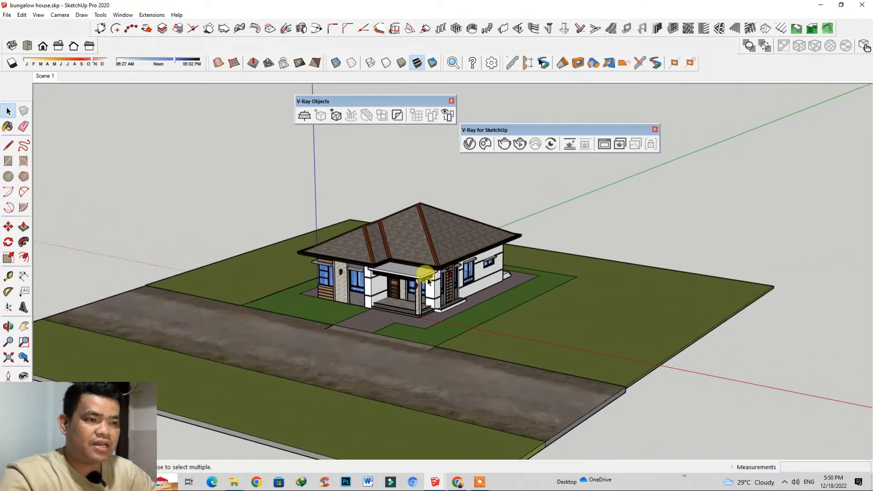
pyautogui.click(122, 15)
pyautogui.moveTo(133, 27)
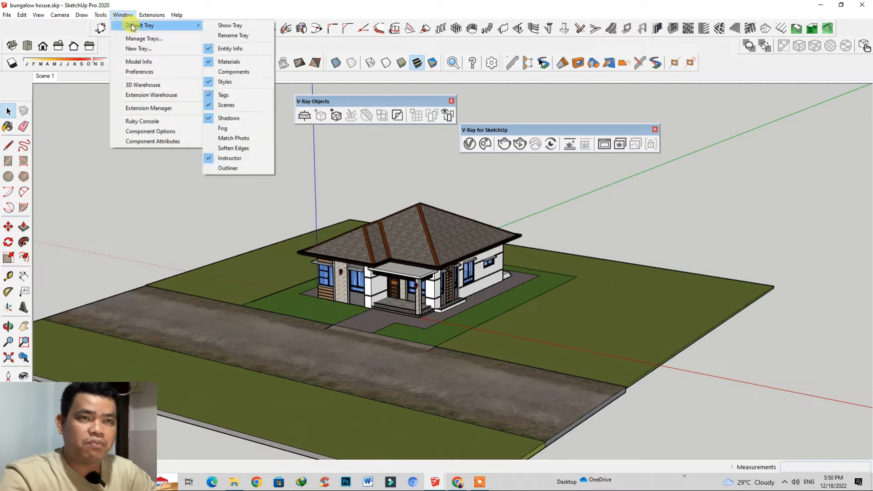
pyautogui.click(211, 73)
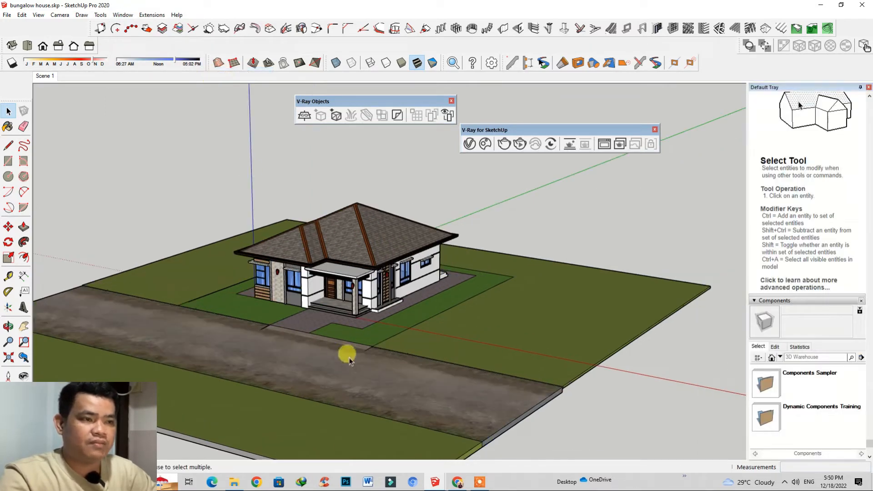
# Step: Open the "tress and plants" folder from vlog 47 as a local component collection
pyautogui.scroll(-3, 415, 337)
pyautogui.moveTo(415, 337); pyautogui.dragTo(374, 376, button='middle')
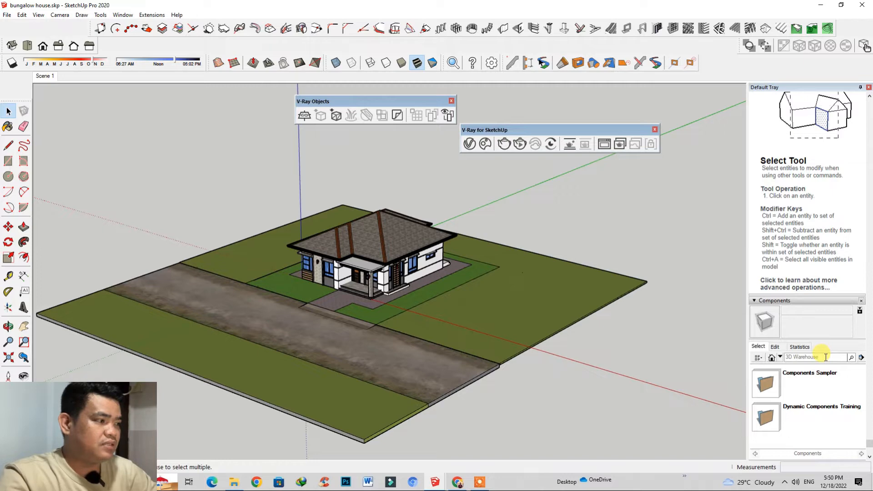
pyautogui.click(862, 359)
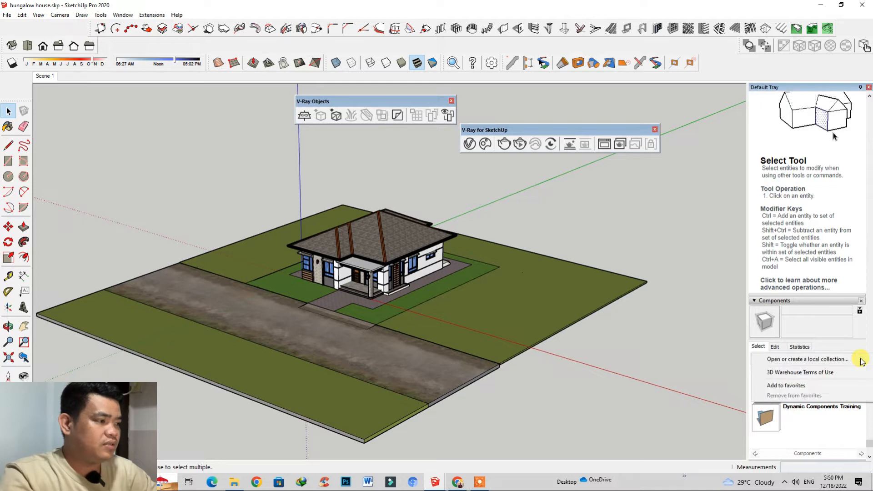
pyautogui.click(790, 360)
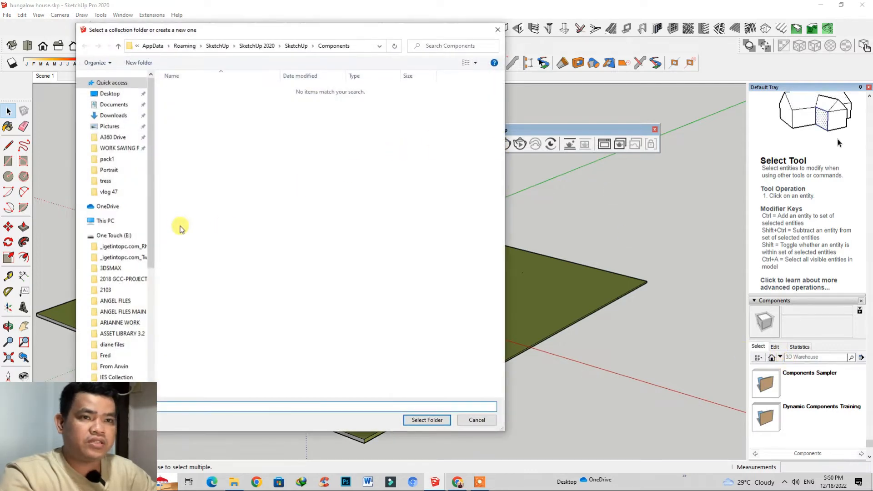
pyautogui.click(109, 191)
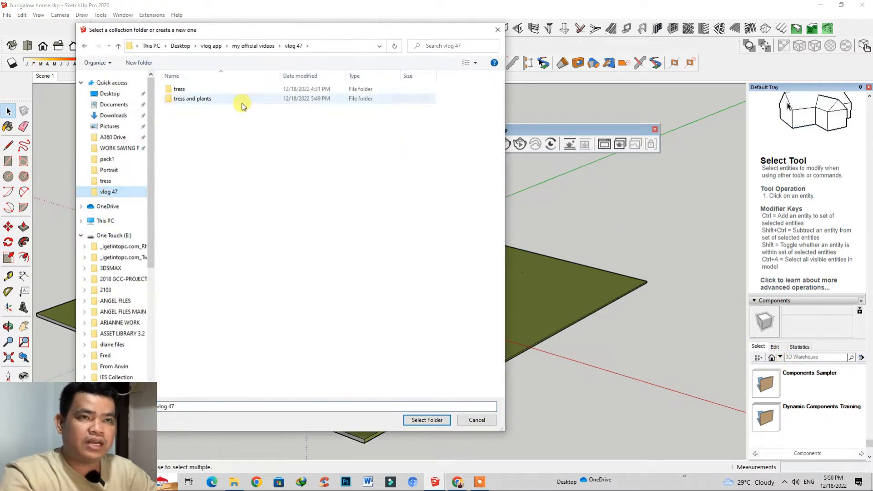
pyautogui.click(186, 104)
pyautogui.click(187, 104)
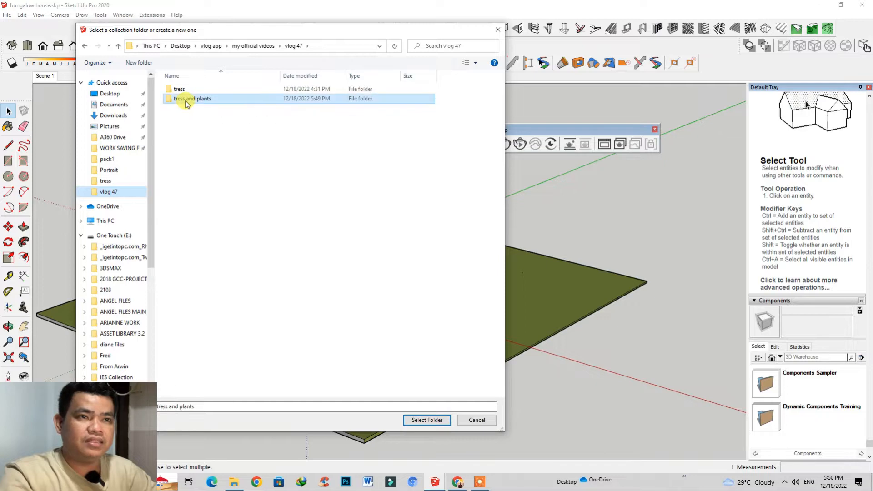
pyautogui.click(417, 419)
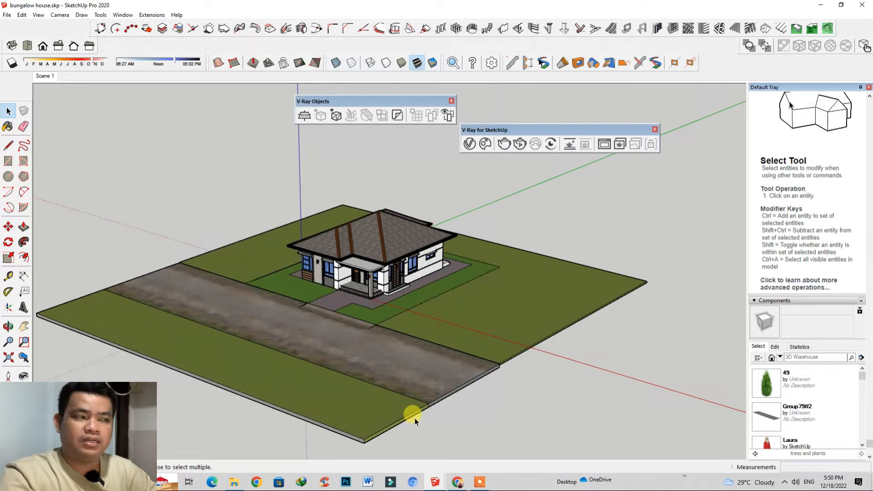
# Step: Remove the Instructor section from the Default Tray and collapse its Scenes and Materials sections
pyautogui.scroll(-5, 834, 406)
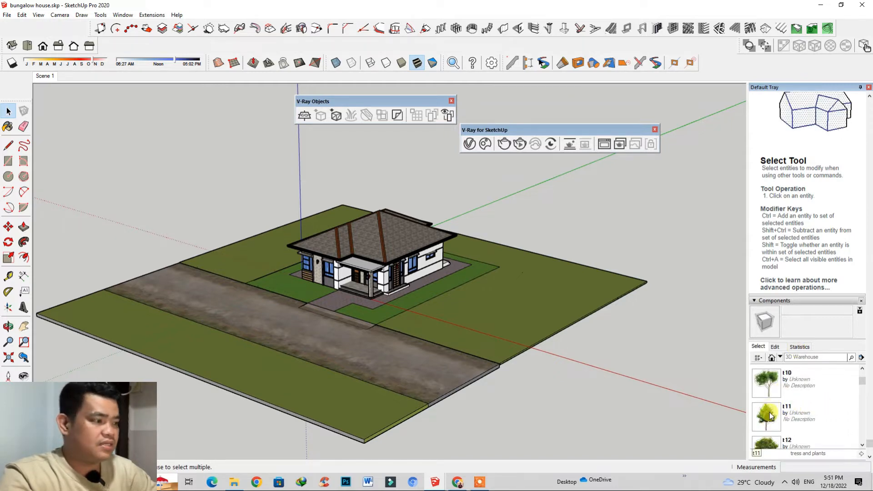
pyautogui.moveTo(807, 295); pyautogui.dragTo(805, 150)
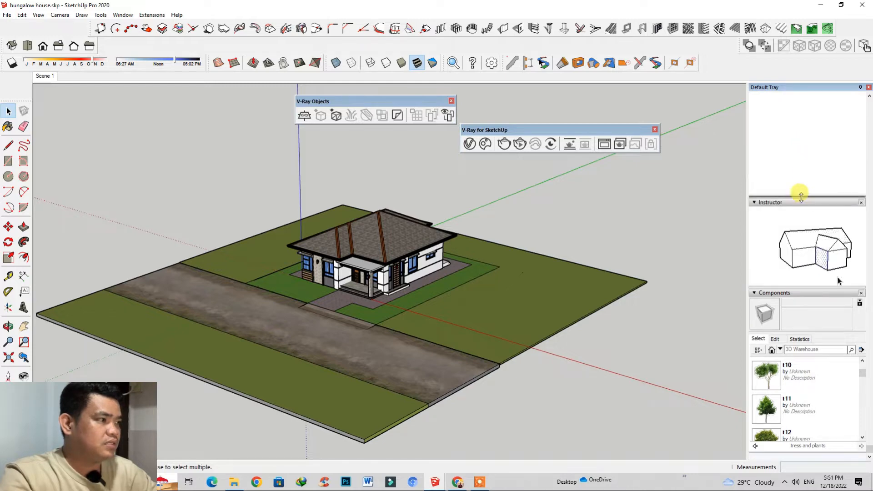
pyautogui.click(803, 113)
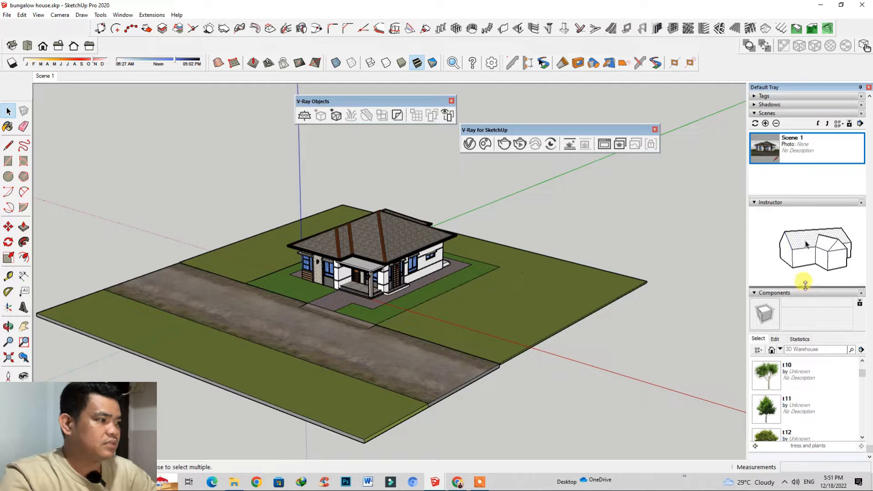
pyautogui.click(861, 203)
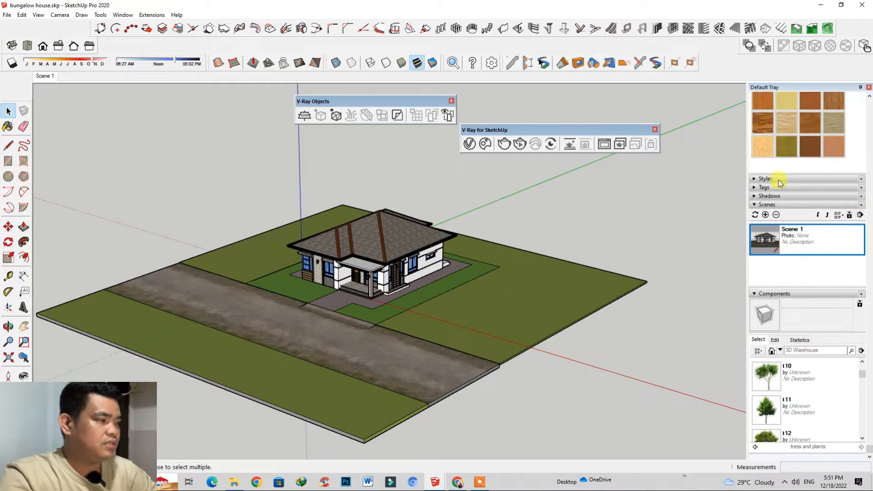
pyautogui.click(757, 205)
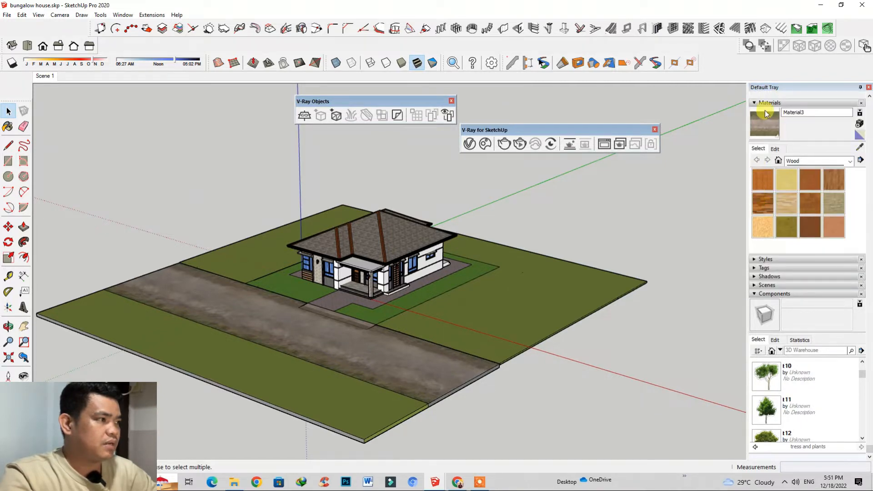
pyautogui.click(761, 104)
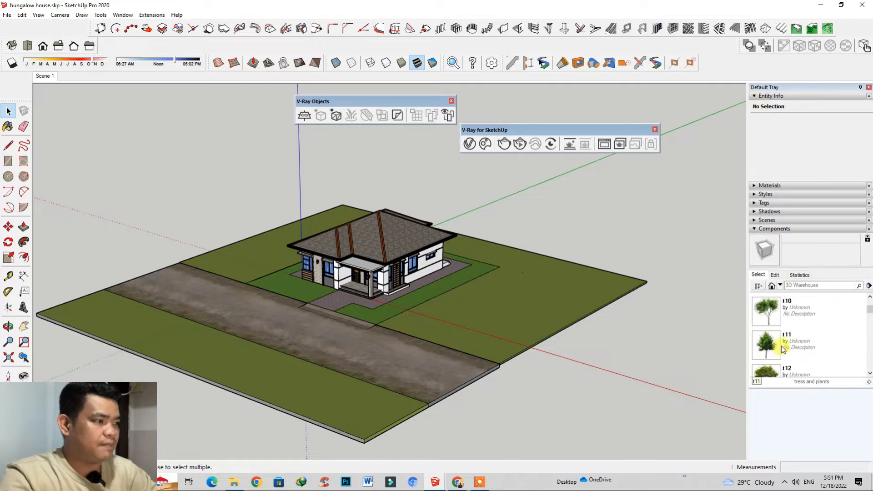
# Step: Browse the "tress and plants" collection and display its components as large thumbnails
pyautogui.scroll(-2, 790, 334)
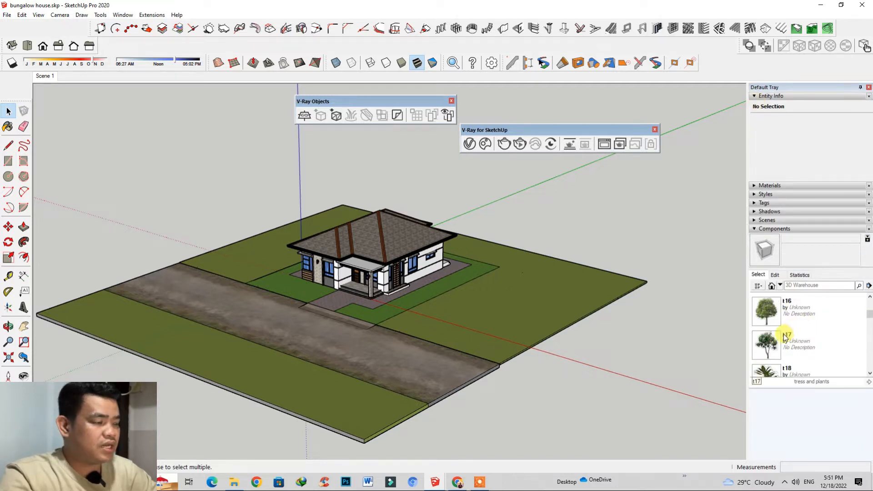
pyautogui.scroll(-2, 769, 350)
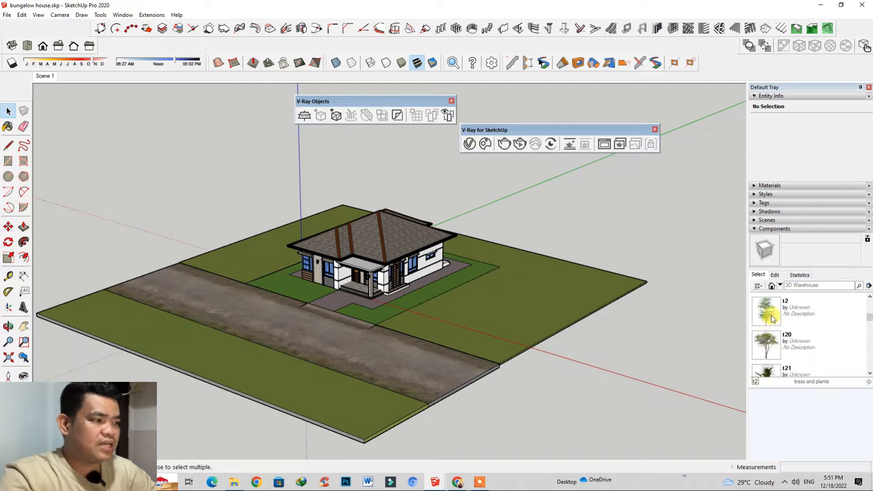
pyautogui.scroll(4, 188, 279)
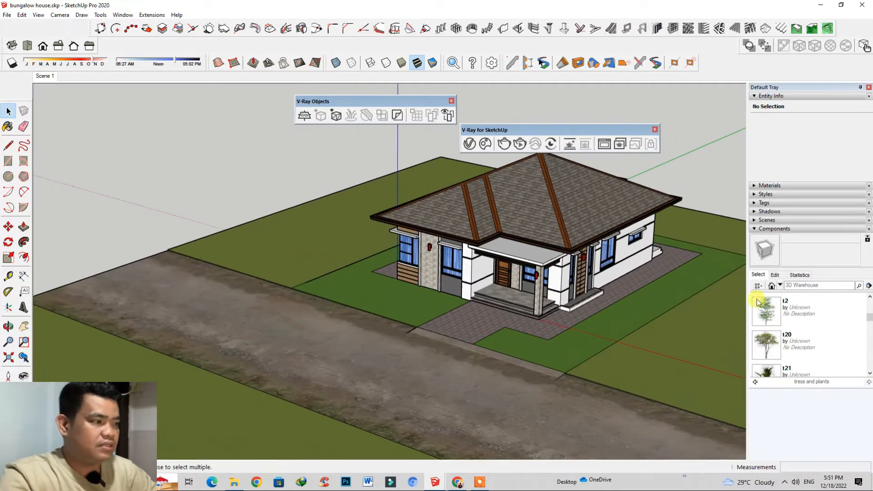
pyautogui.scroll(-19, 786, 353)
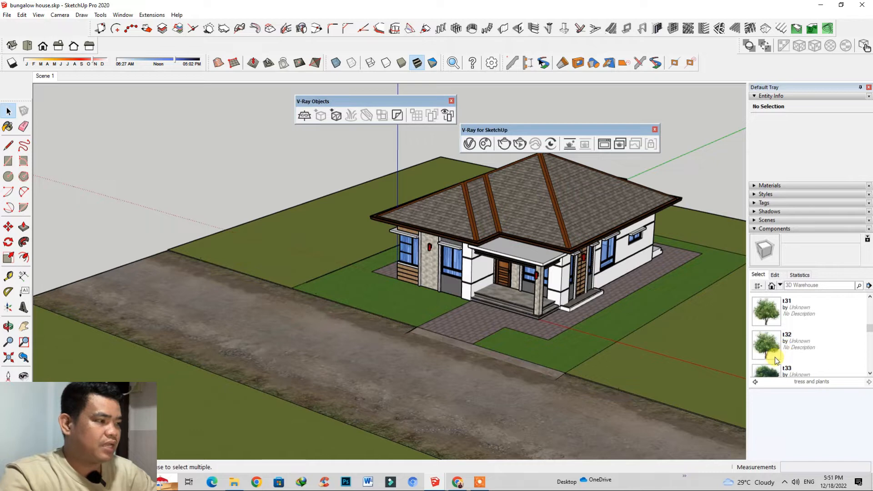
pyautogui.scroll(-7, 774, 358)
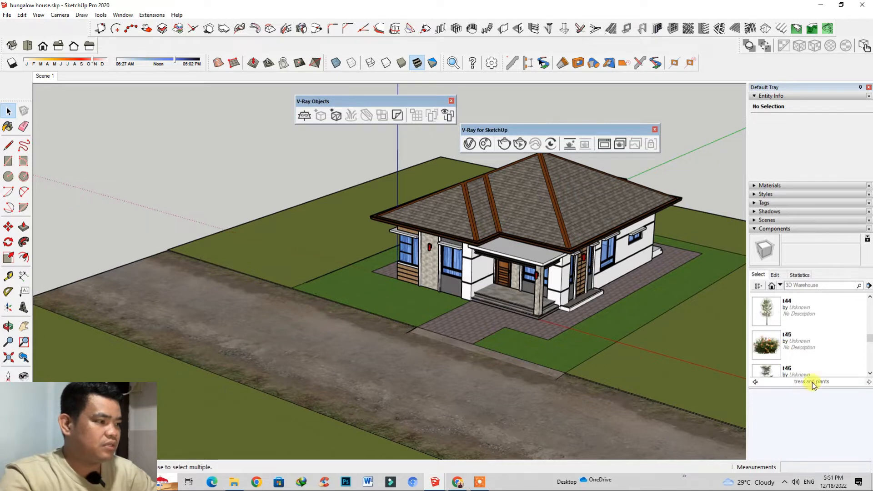
pyautogui.click(758, 285)
pyautogui.click(782, 301)
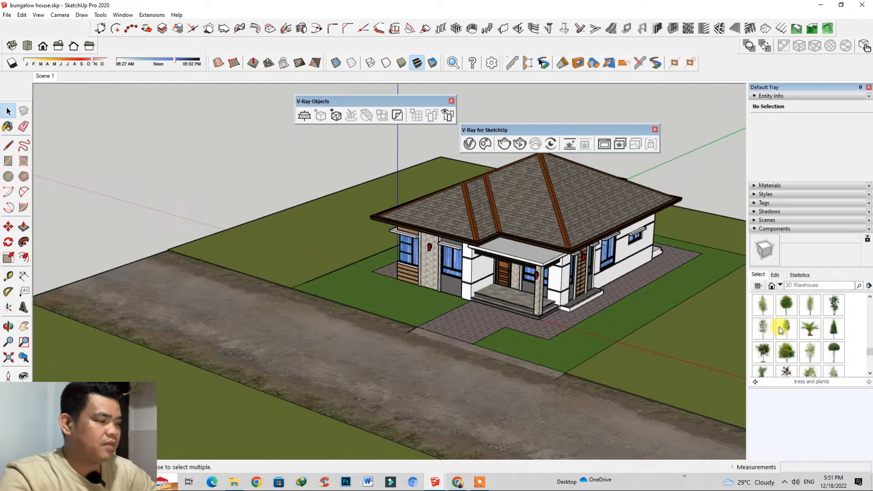
pyautogui.click(763, 291)
pyautogui.click(779, 307)
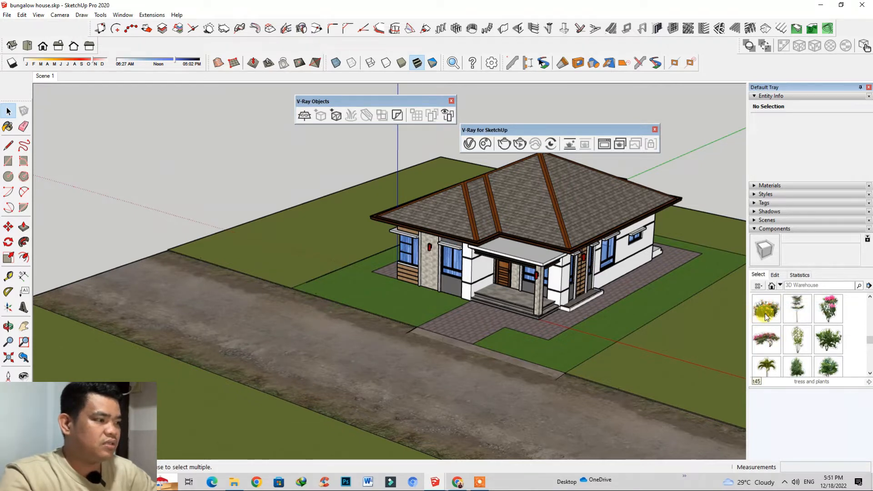
# Step: Insert the t45 orange rose bush component on the ground beside the front porch
pyautogui.click(767, 311)
pyautogui.click(628, 302)
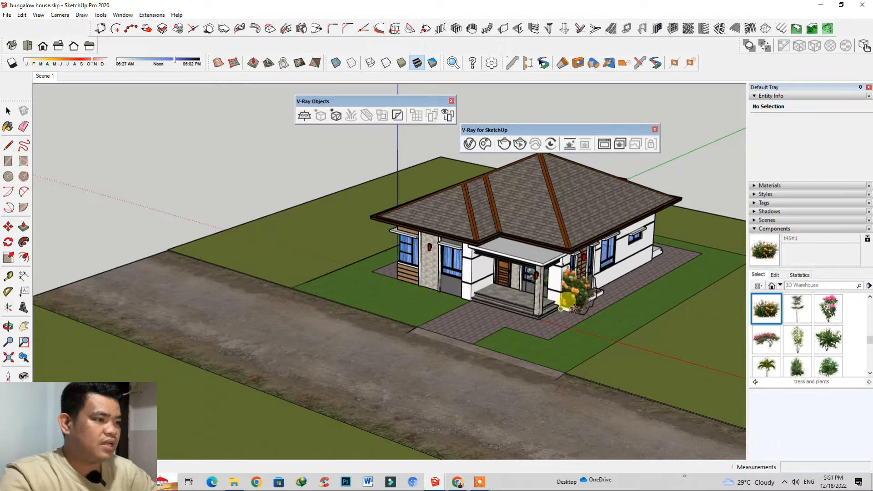
pyautogui.scroll(5, 520, 302)
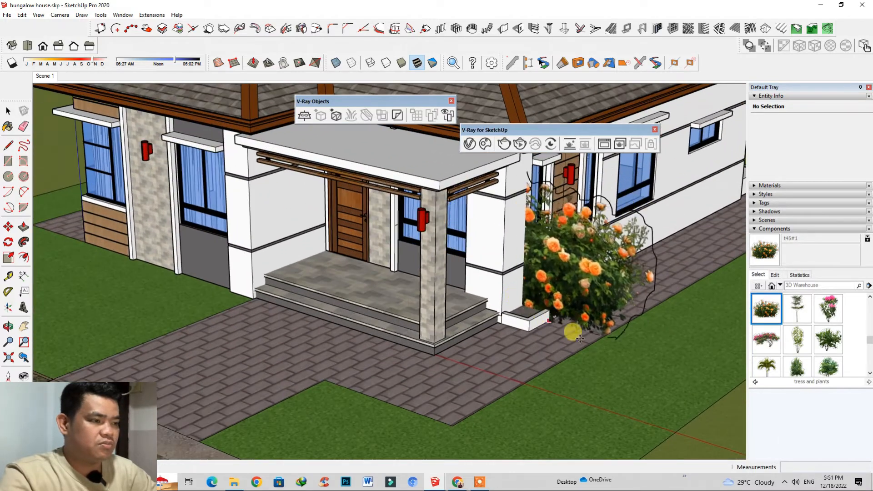
pyautogui.scroll(-4, 519, 358)
pyautogui.scroll(4, 519, 358)
pyautogui.click(526, 334)
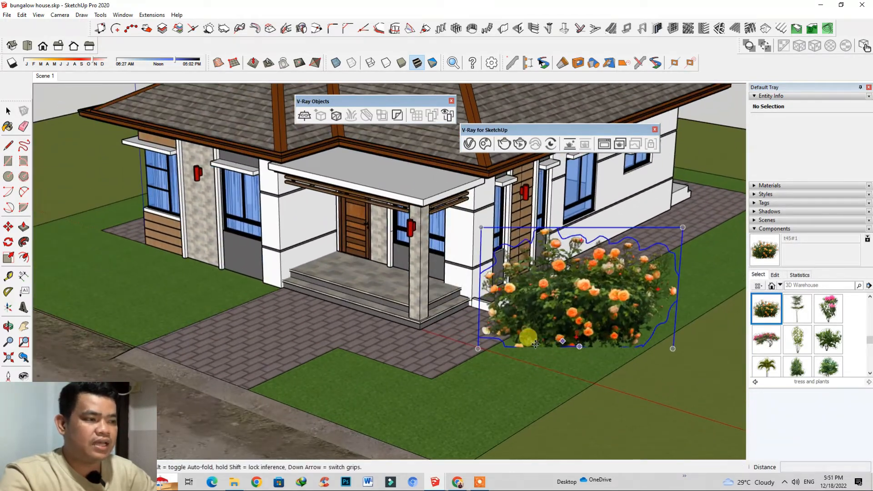
# Step: Scale the rose bush down uniformly to about half its size
pyautogui.scroll(-3, 523, 334)
pyautogui.scroll(4, 555, 304)
pyautogui.scroll(-3, 554, 303)
pyautogui.scroll(3, 522, 334)
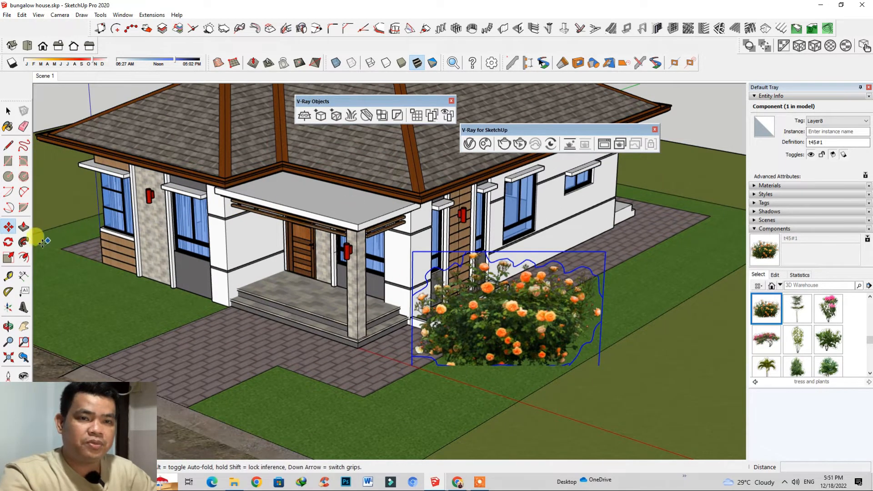
pyautogui.click(8, 258)
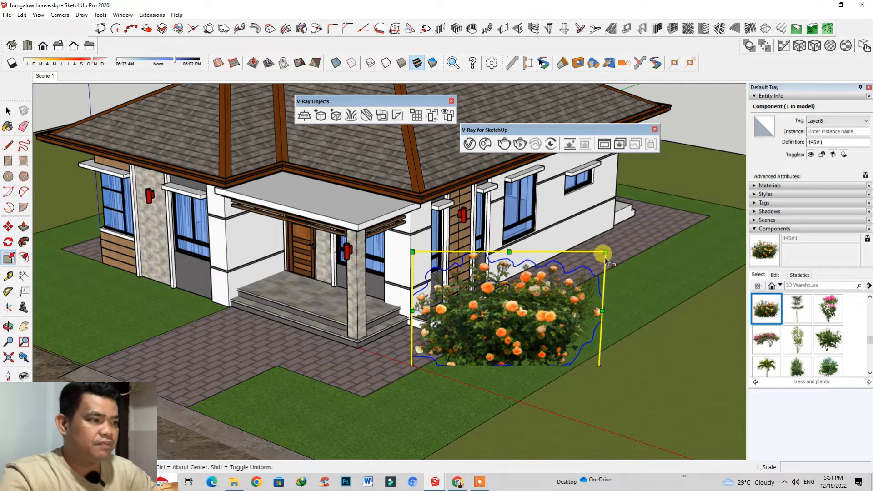
pyautogui.moveTo(603, 253); pyautogui.dragTo(463, 342)
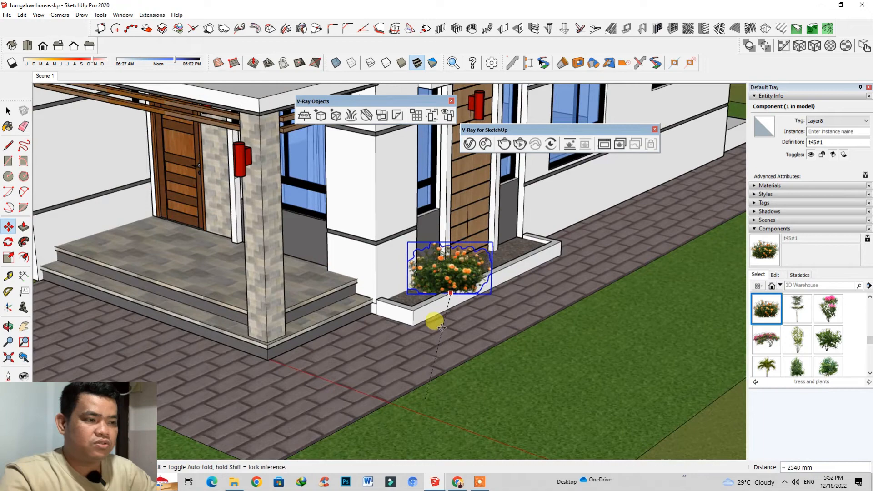
# Step: Undo the first placement of the rose bush and move it by its base about 2455 mm into the porch-side end of the planter box
pyautogui.hotkey('ctrl', 'z')
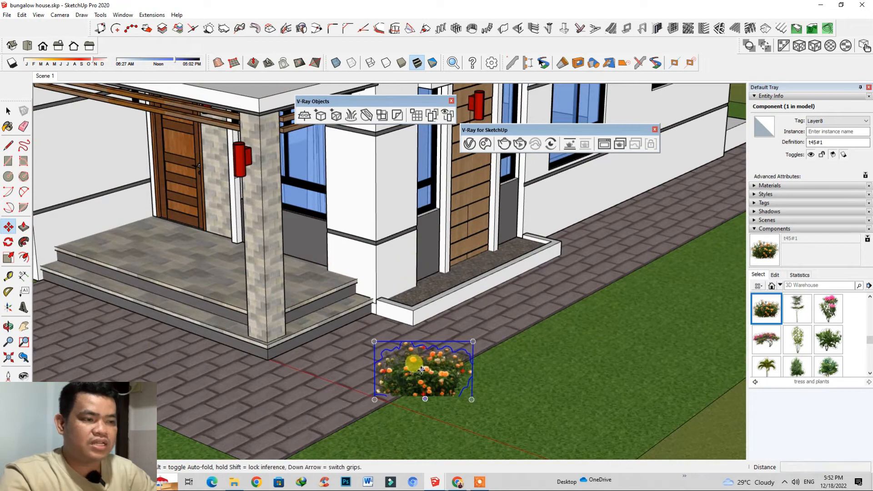
pyautogui.click(425, 401)
pyautogui.scroll(3, 416, 282)
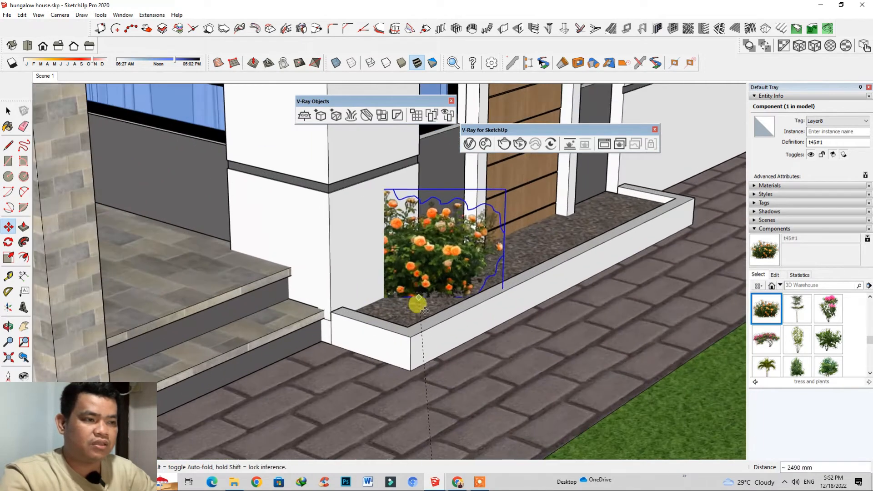
pyautogui.click(422, 311)
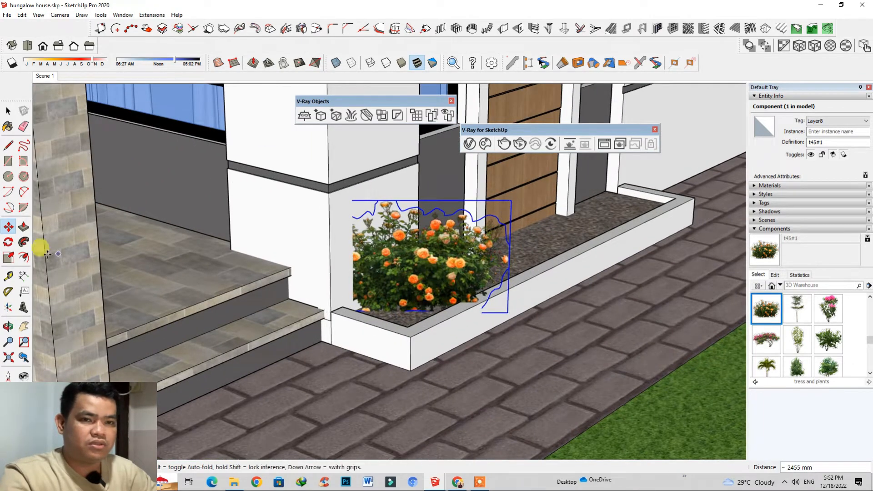
# Step: Scale the rose bush uniformly by 0.82 to fit the planter box and nudge its base within the soil bed
pyautogui.click(9, 257)
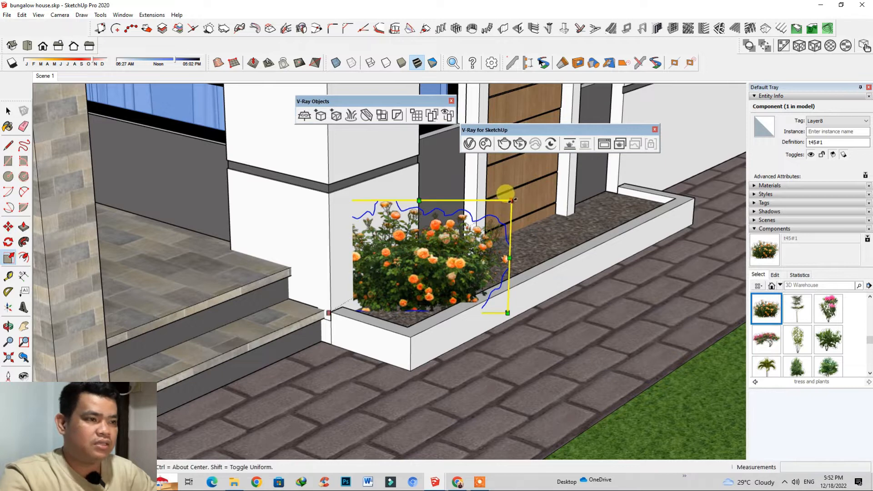
pyautogui.moveTo(512, 200); pyautogui.dragTo(481, 235)
pyautogui.moveTo(505, 207); pyautogui.dragTo(483, 226)
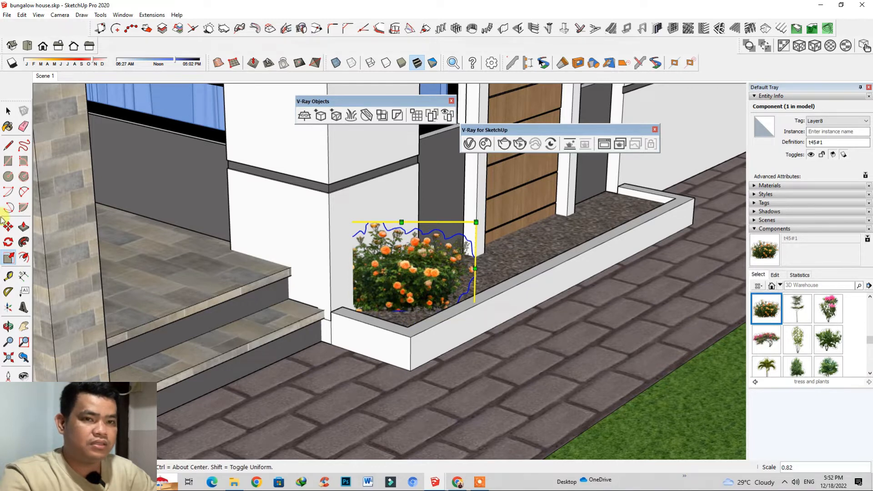
pyautogui.click(14, 228)
pyautogui.moveTo(414, 312); pyautogui.dragTo(418, 314)
# Step: Copy the rose bush along the planter box to its far end, making five evenly spaced copies
pyautogui.scroll(-2, 418, 314)
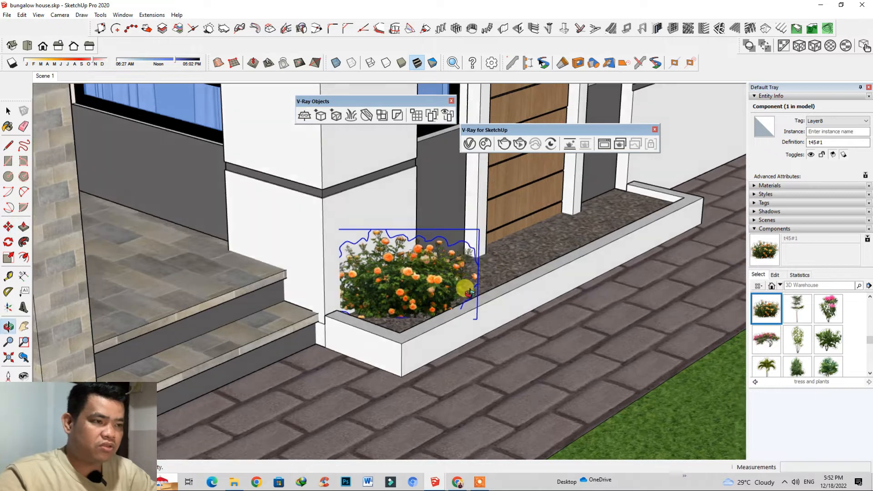
pyautogui.moveTo(410, 282); pyautogui.dragTo(259, 326, button='middle')
pyautogui.scroll(3, 279, 319)
pyautogui.moveTo(279, 314); pyautogui.dragTo(692, 345)
pyautogui.press('ctrl')
pyautogui.click(691, 342)
pyautogui.scroll(-4, 510, 279)
pyautogui.scroll(4, 514, 283)
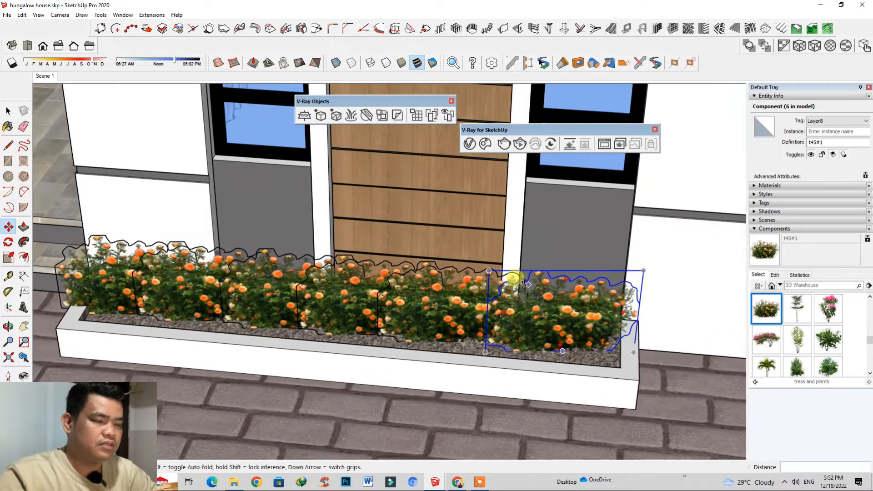
# Step: Insert the t50 tree component on the grass at the road edge, near the front lawn's outer corner
pyautogui.moveTo(469, 302); pyautogui.dragTo(685, 225, button='middle')
pyautogui.scroll(3, 685, 227)
pyautogui.scroll(-6, 558, 278)
pyautogui.moveTo(539, 298); pyautogui.dragTo(570, 353, button='middle')
pyautogui.scroll(3, 571, 354)
pyautogui.scroll(-1, 800, 347)
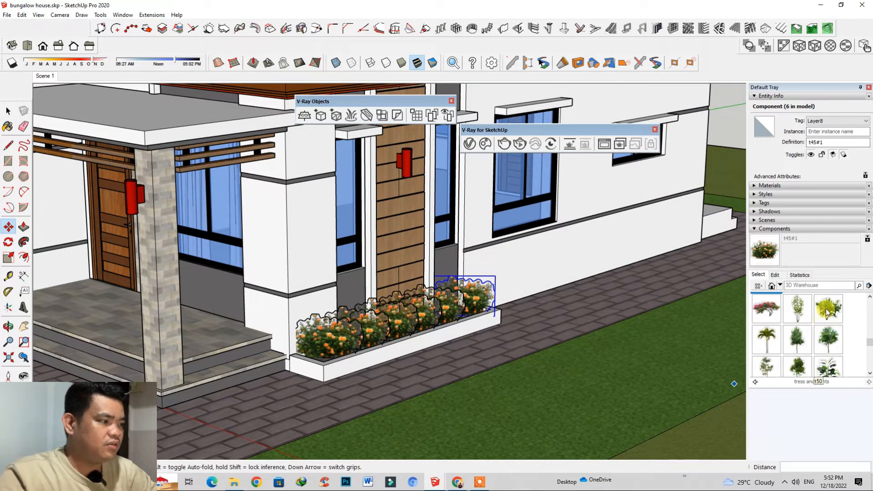
pyautogui.click(828, 309)
pyautogui.scroll(-5, 500, 291)
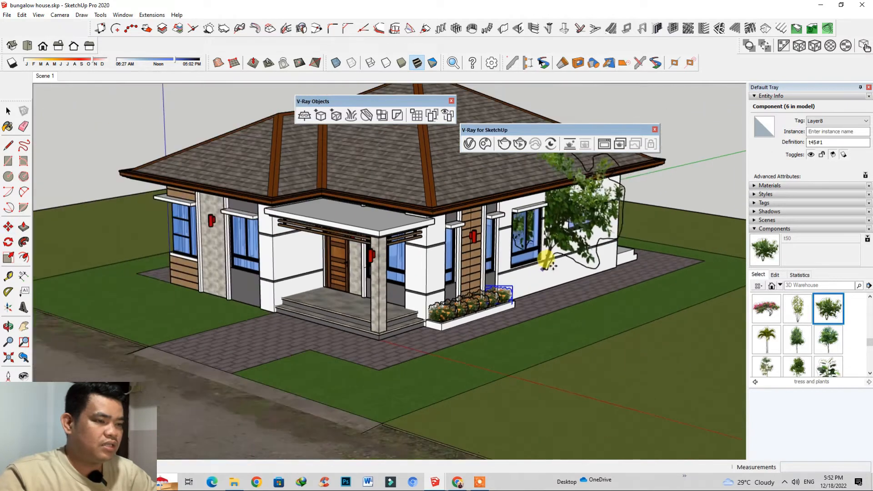
pyautogui.scroll(-3, 501, 275)
pyautogui.moveTo(198, 321); pyautogui.dragTo(462, 320, button='middle')
pyautogui.scroll(6, 218, 340)
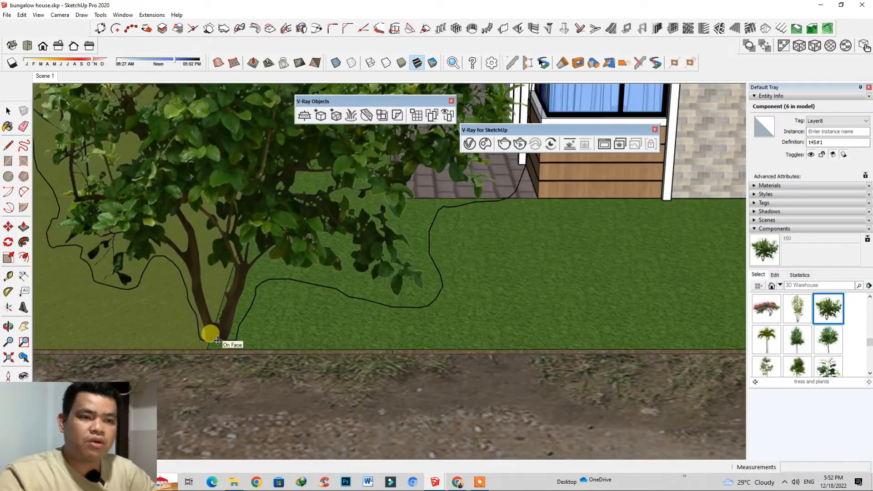
pyautogui.click(216, 343)
pyautogui.scroll(-5, 364, 376)
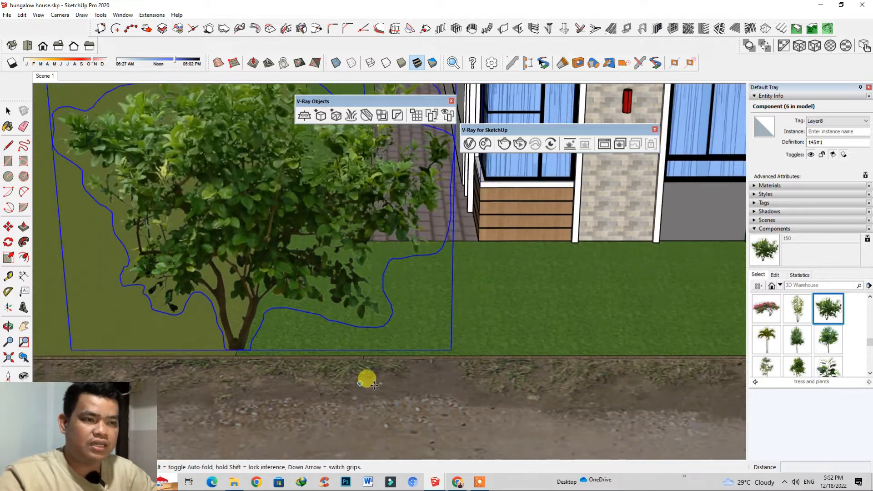
# Step: Scale the t50 tree down uniformly to shrub size and move it about 1557 mm along the road edge to the lawn's corner
pyautogui.click(8, 257)
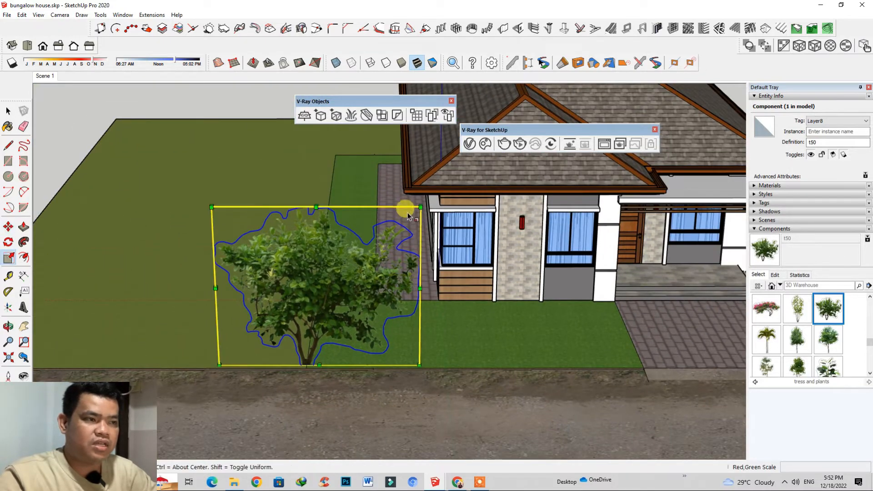
pyautogui.moveTo(416, 205); pyautogui.dragTo(279, 338)
pyautogui.scroll(2, 272, 355)
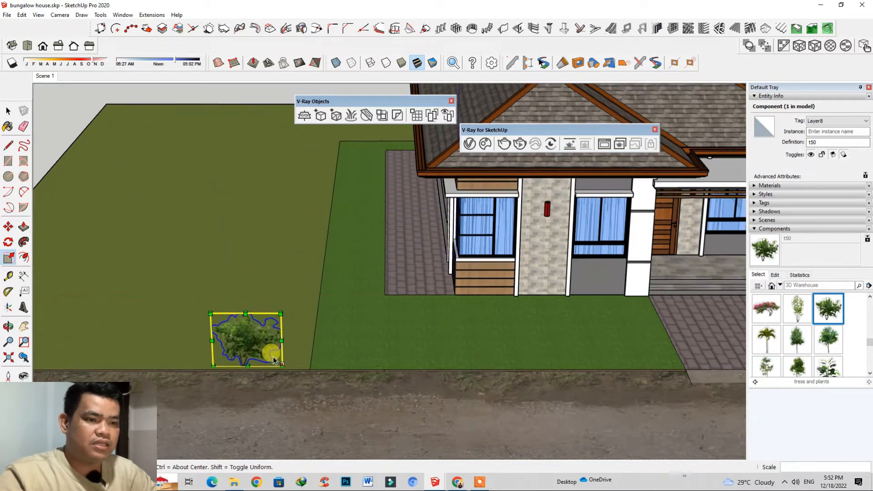
pyautogui.click(10, 229)
pyautogui.scroll(2, 230, 373)
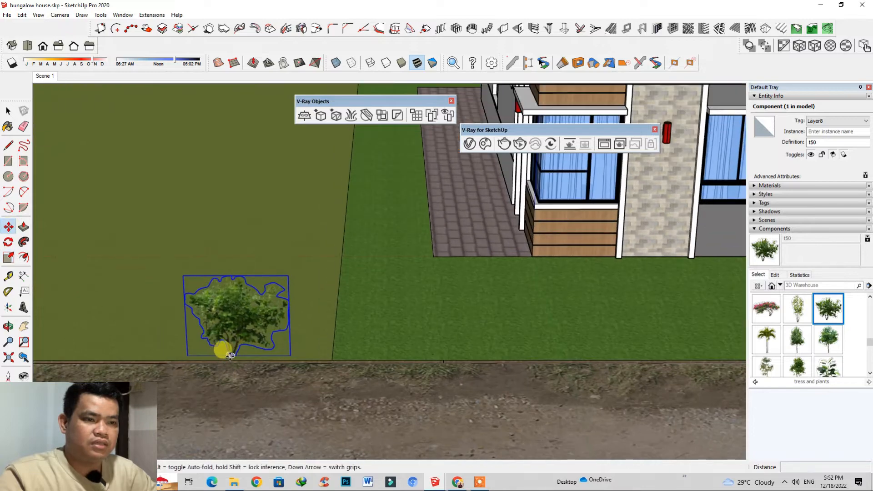
pyautogui.moveTo(231, 356); pyautogui.dragTo(332, 353)
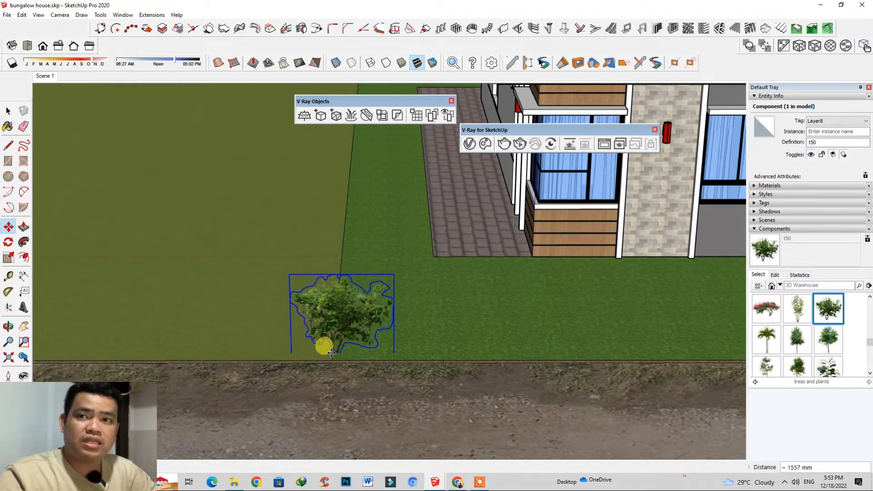
pyautogui.click(332, 353)
# Step: Insert the t68 tree component on the open grass behind the small t50 shrub
pyautogui.scroll(-2, 334, 353)
pyautogui.moveTo(489, 376); pyautogui.dragTo(380, 356, button='middle')
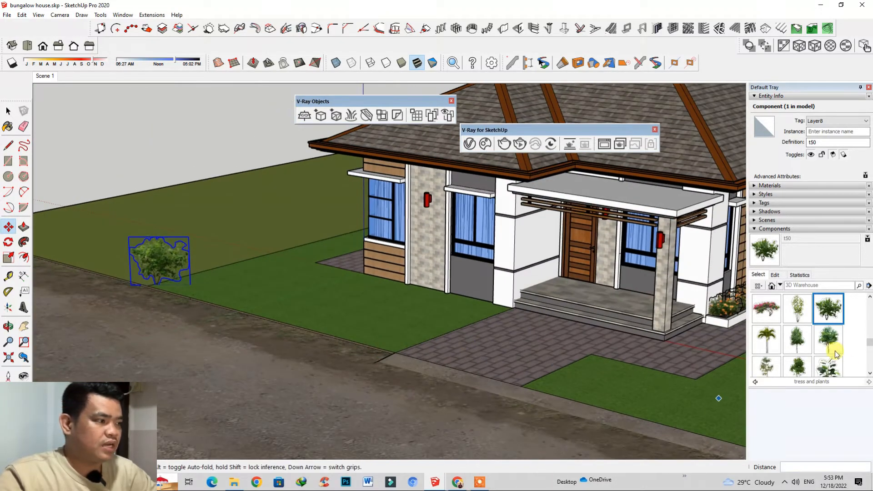
pyautogui.scroll(-2, 799, 350)
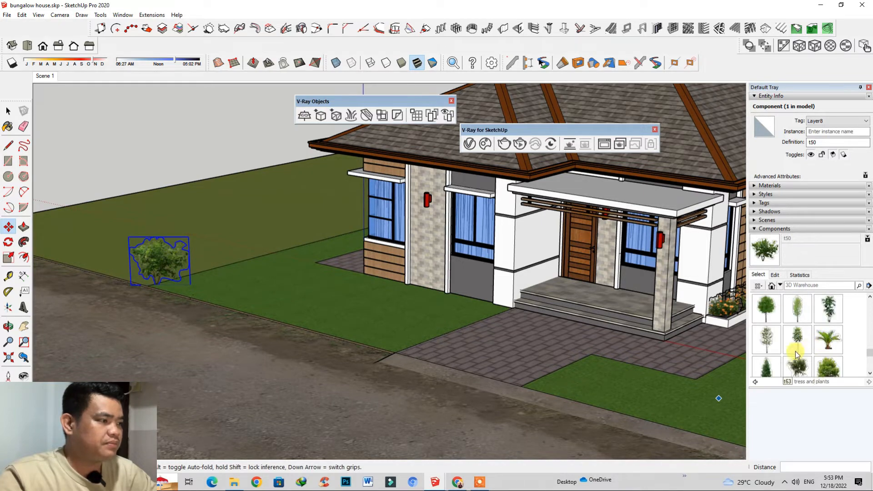
pyautogui.scroll(-1, 798, 357)
pyautogui.click(823, 348)
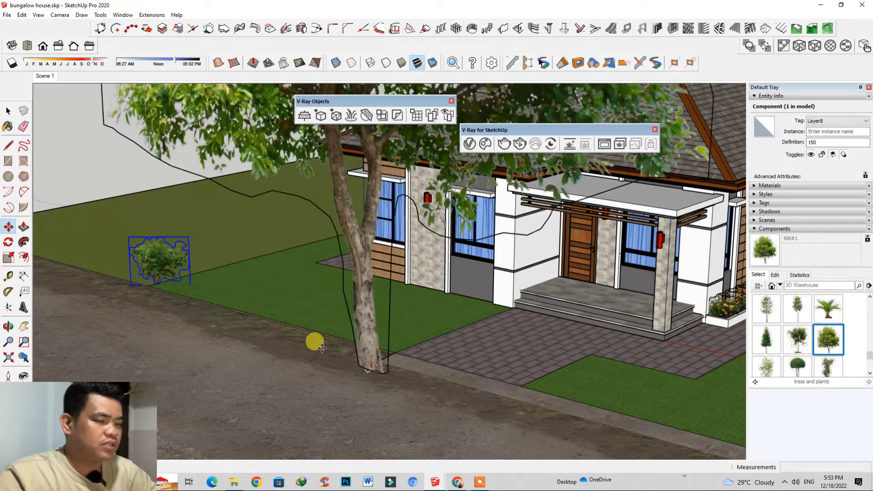
pyautogui.scroll(-5, 436, 374)
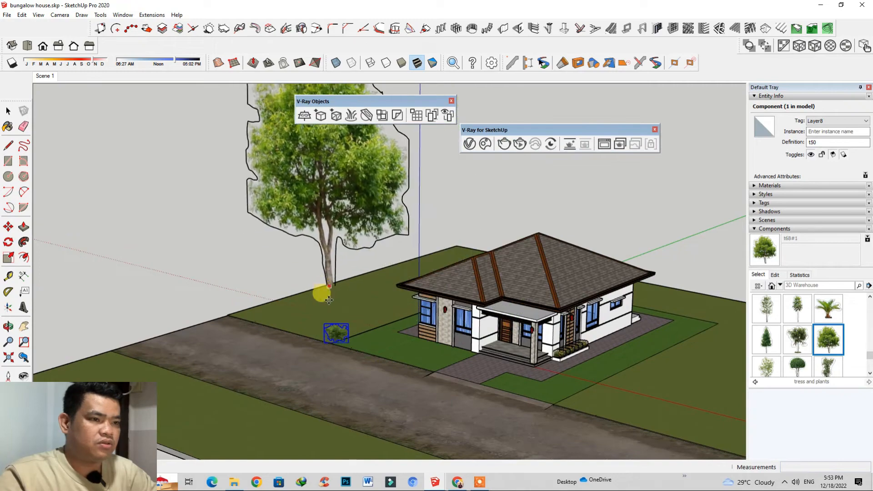
pyautogui.click(332, 294)
# Step: Scale the t68 tree down uniformly so that it suits the size of the house
pyautogui.moveTo(332, 295); pyautogui.dragTo(366, 259, button='middle')
pyautogui.scroll(-3, 365, 260)
pyautogui.scroll(3, 304, 160)
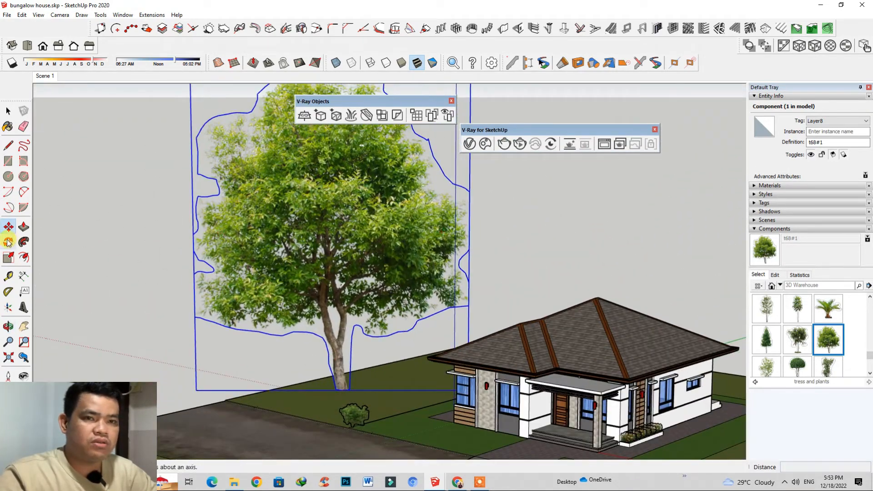
pyautogui.click(8, 258)
pyautogui.scroll(-3, 389, 325)
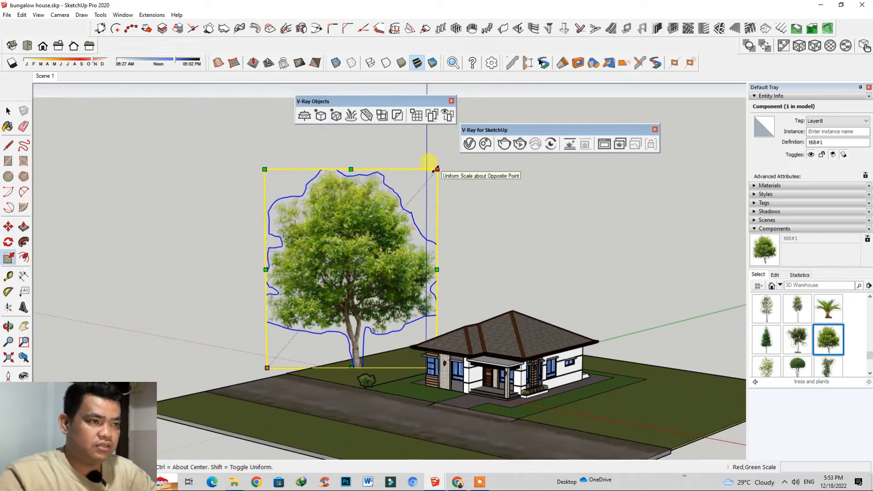
pyautogui.moveTo(432, 166); pyautogui.dragTo(379, 266)
pyautogui.scroll(3, 320, 322)
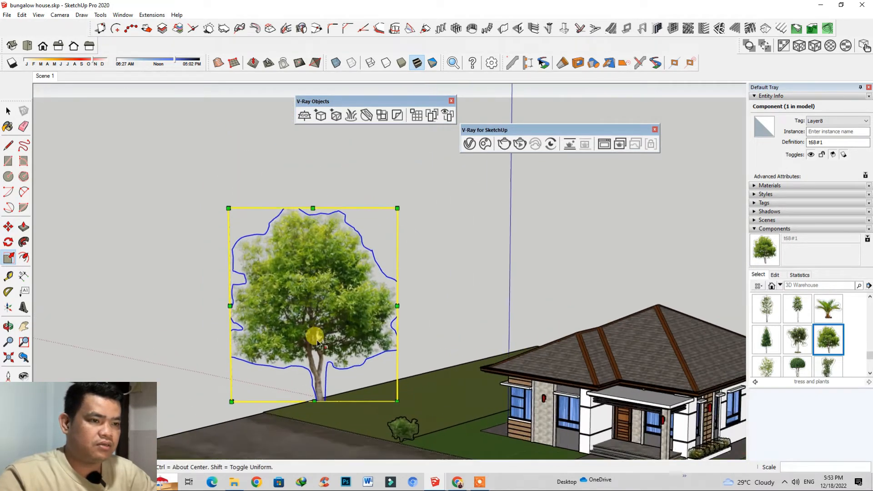
# Step: Move the t68 tree about 2183 mm across the grass toward the house
pyautogui.press('m')
pyautogui.click(313, 409)
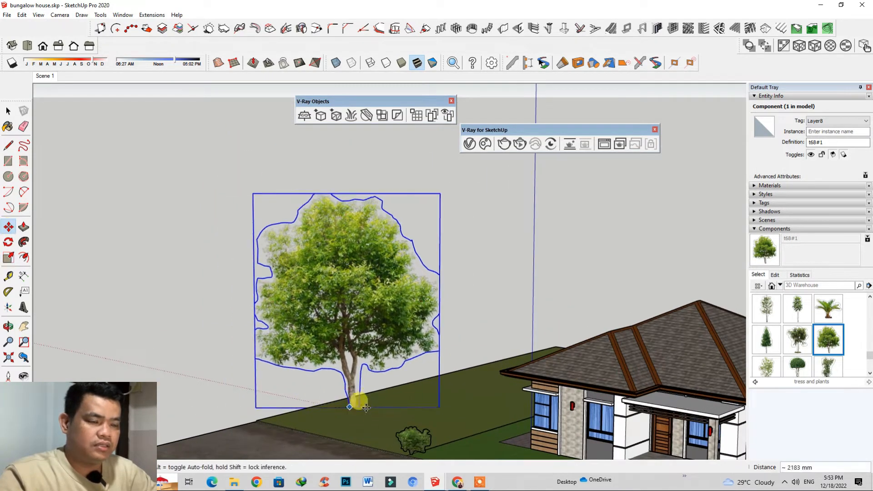
pyautogui.click(369, 409)
# Step: Copy the t68 tree about 12288 mm along the side lawn toward the rear of the lot
pyautogui.scroll(-3, 325, 330)
pyautogui.moveTo(432, 362); pyautogui.dragTo(210, 302, button='middle')
pyautogui.click(211, 304)
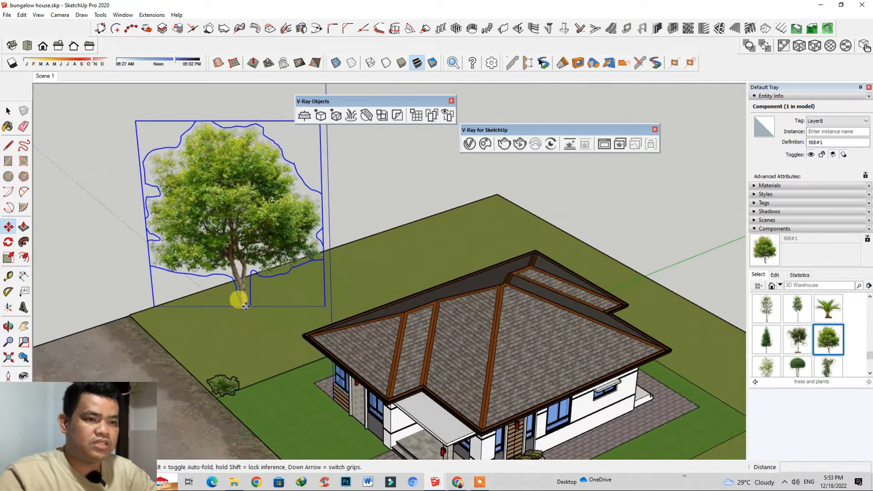
pyautogui.press('ctrl')
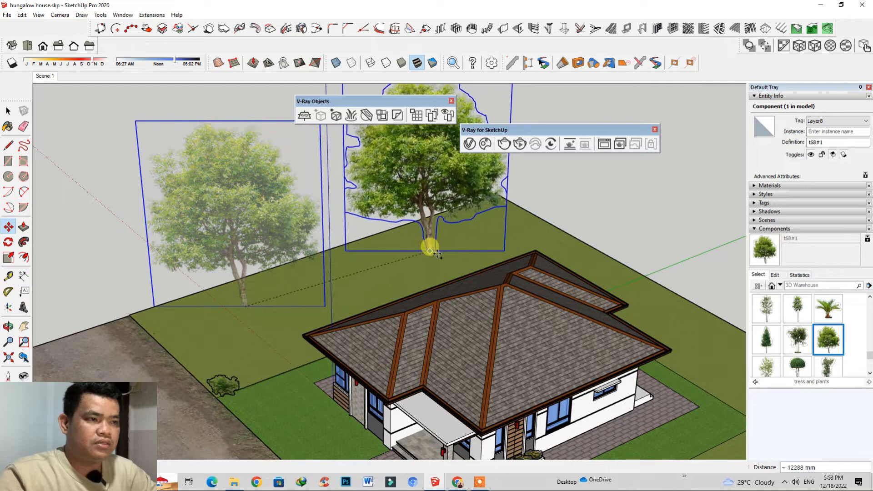
pyautogui.click(429, 251)
# Step: Scale the copied t68 tree at the rear down uniformly so it is smaller than the original
pyautogui.moveTo(302, 325); pyautogui.dragTo(448, 330, button='middle')
pyautogui.scroll(-1, 440, 324)
pyautogui.scroll(2, 376, 177)
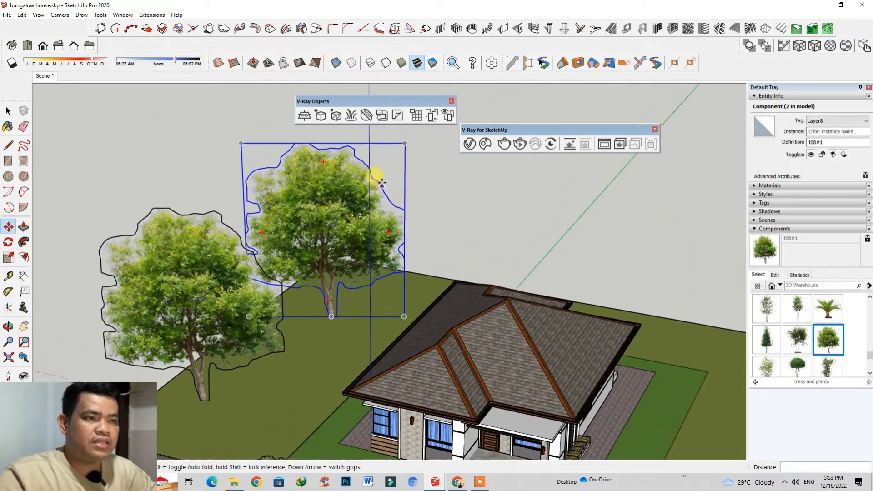
pyautogui.click(9, 258)
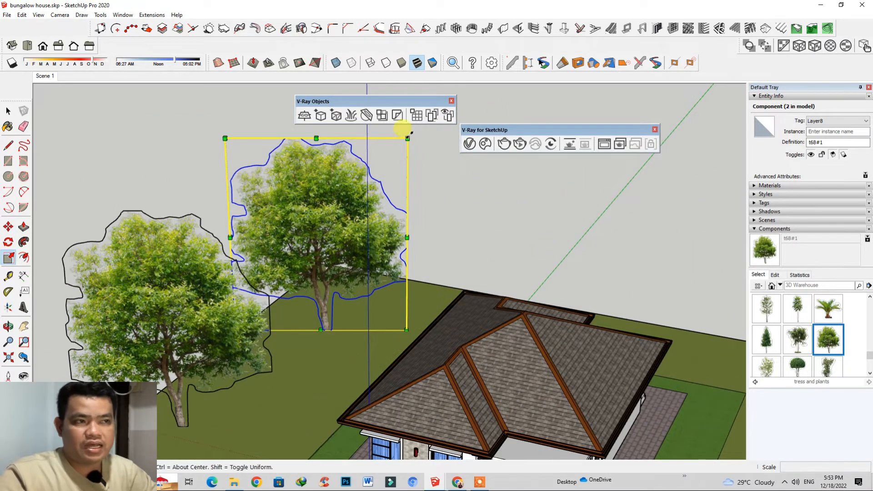
pyautogui.click(407, 139)
pyautogui.click(369, 182)
pyautogui.scroll(2, 213, 291)
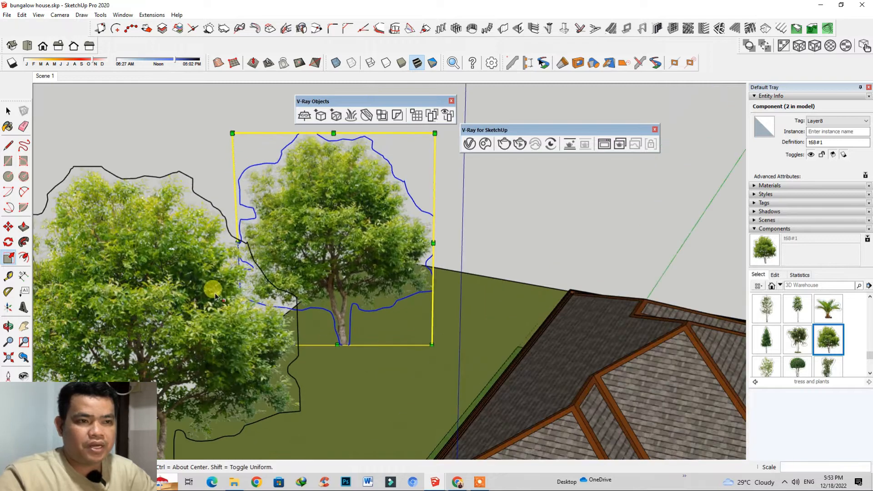
# Step: Copy the smaller t68 tree to the open grass at the rear on the opposite side of the house
pyautogui.moveTo(213, 290); pyautogui.dragTo(289, 321, button='middle')
pyautogui.scroll(-4, 336, 264)
pyautogui.click(7, 227)
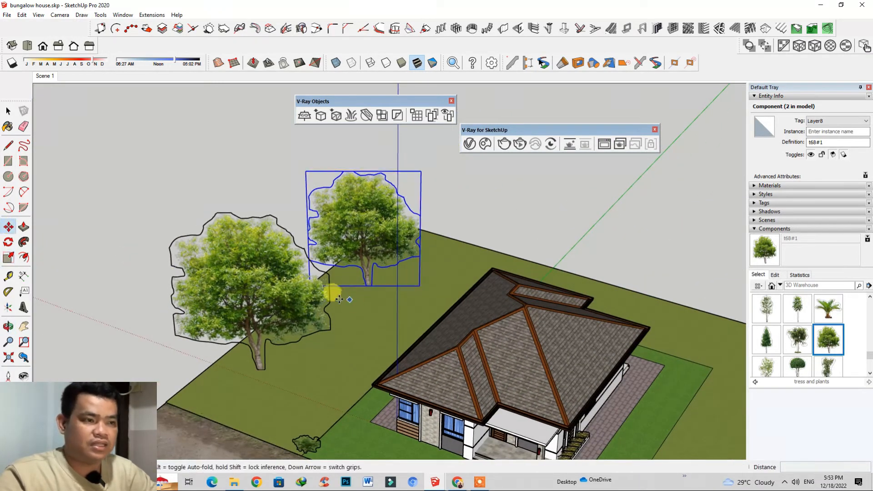
pyautogui.click(363, 287)
pyautogui.press('ctrl')
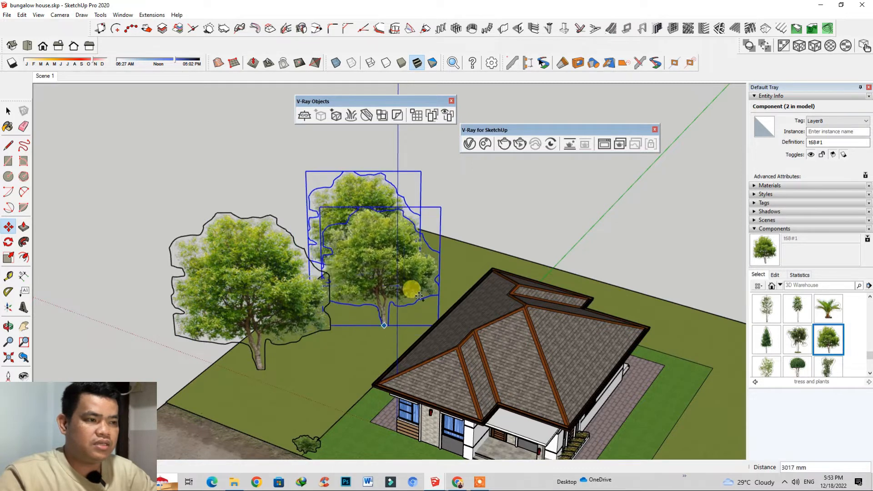
pyautogui.scroll(-3, 305, 268)
pyautogui.click(612, 314)
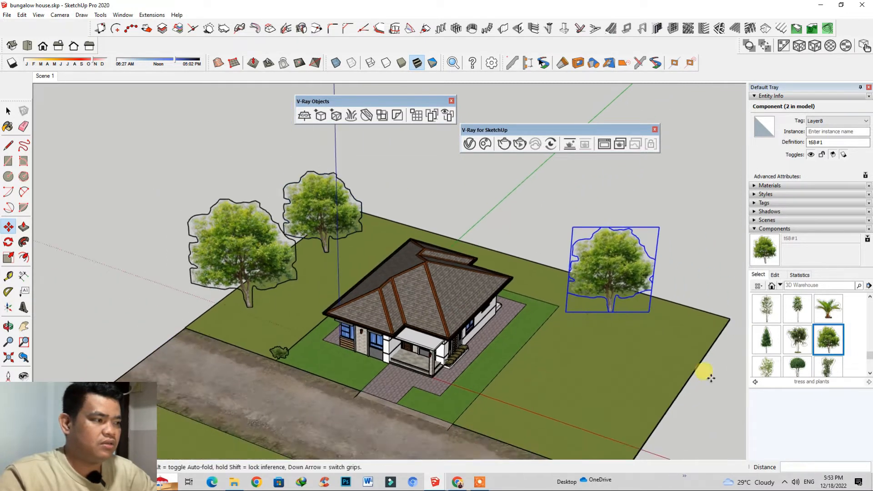
# Step: Pick the t53 tree from the component library and insert it at the road edge by the front lawn's corner
pyautogui.scroll(-3, 814, 353)
pyautogui.click(796, 345)
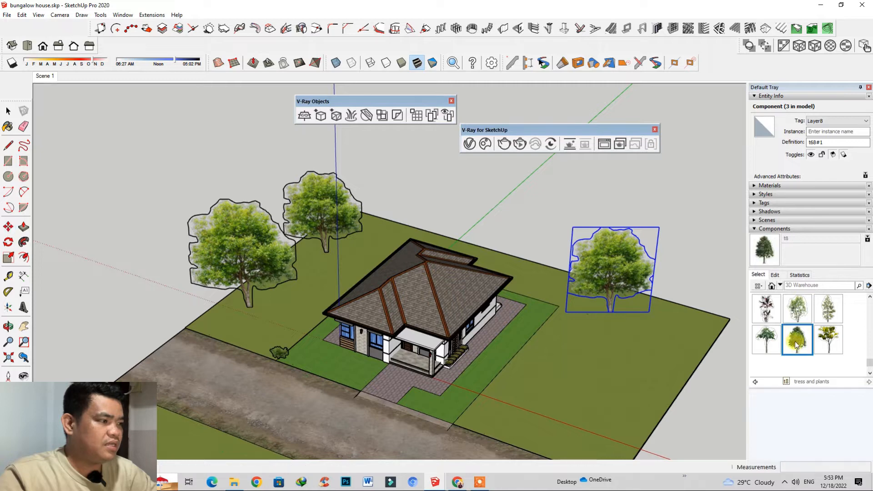
pyautogui.scroll(-1, 823, 354)
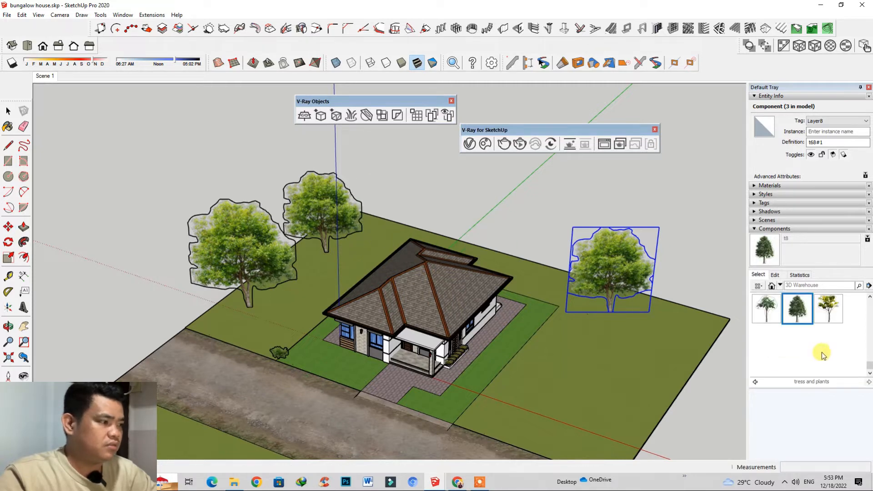
pyautogui.scroll(4, 823, 355)
pyautogui.scroll(3, 821, 347)
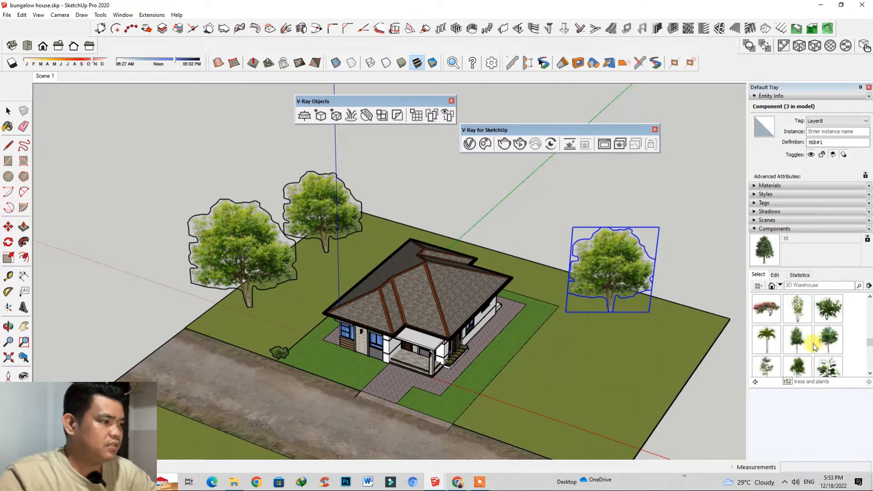
pyautogui.click(826, 343)
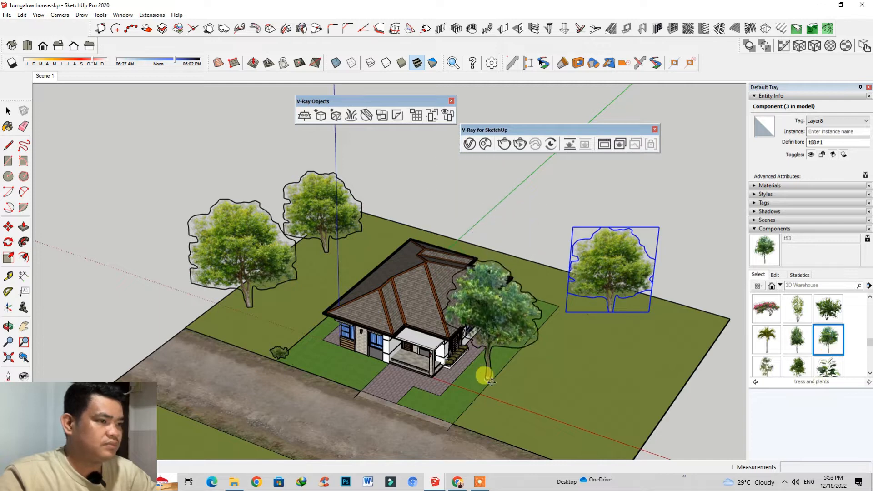
pyautogui.scroll(3, 477, 437)
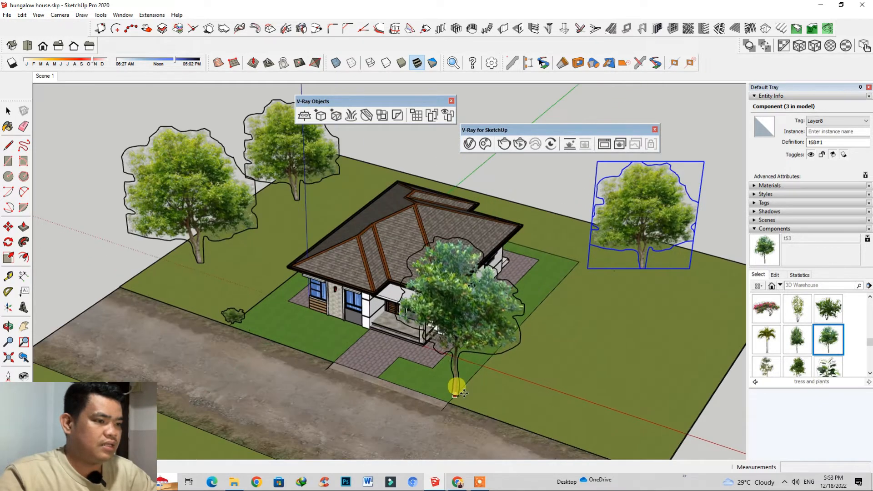
pyautogui.scroll(-4, 487, 391)
pyautogui.click(532, 353)
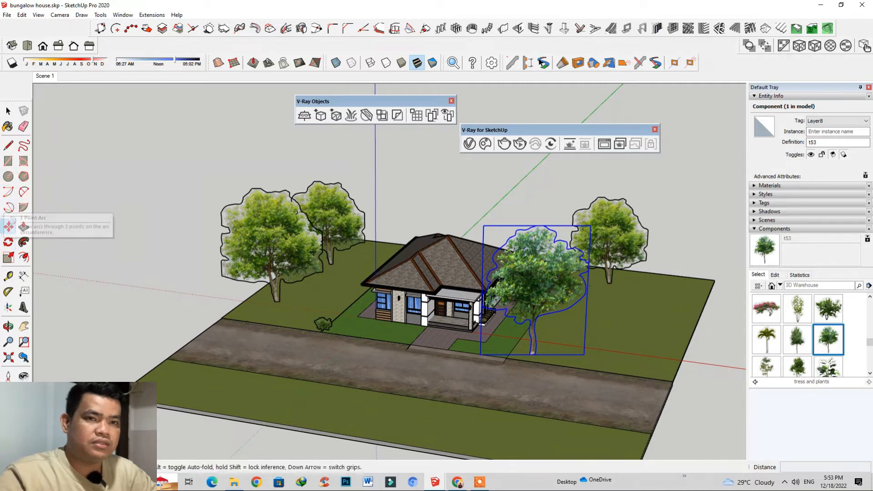
# Step: Scale the t53 tree uniformly by 0.65 and move it onto the grass just beyond the front lawn's corner
pyautogui.click(8, 258)
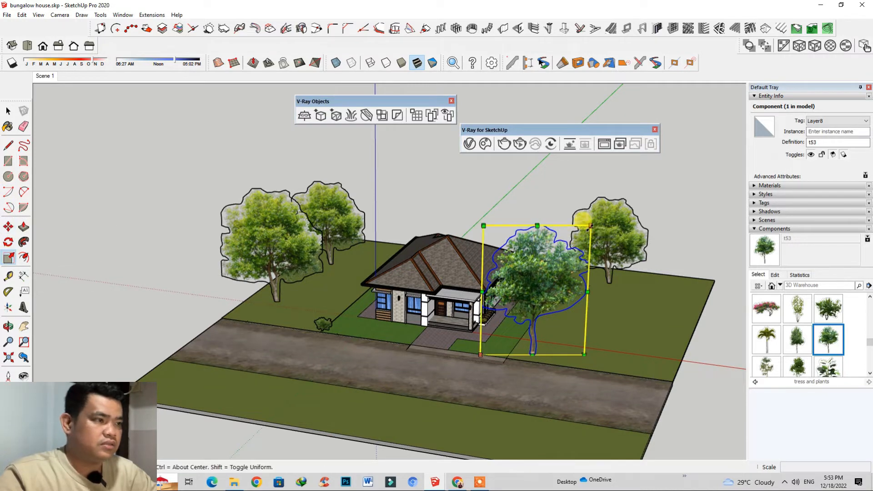
pyautogui.moveTo(589, 226); pyautogui.dragTo(544, 291)
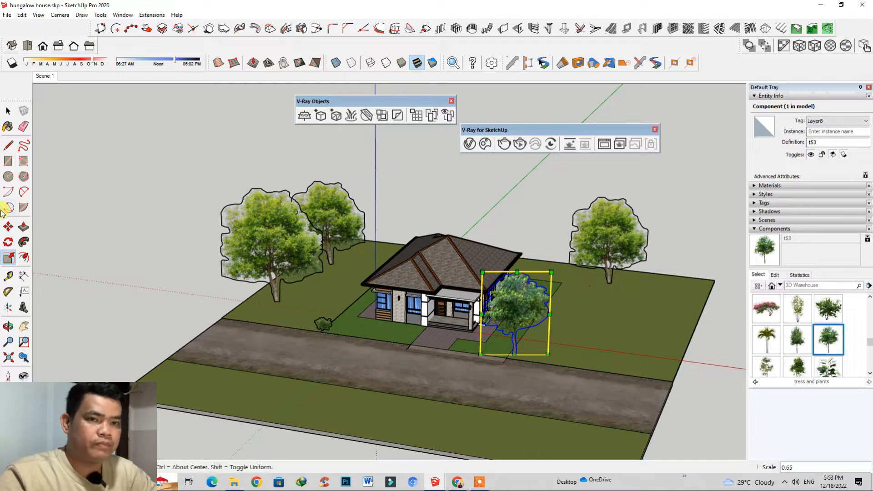
pyautogui.press('m')
pyautogui.scroll(3, 507, 341)
pyautogui.moveTo(530, 362); pyautogui.dragTo(569, 346)
pyautogui.scroll(-3, 579, 308)
pyautogui.scroll(4, 546, 305)
pyautogui.scroll(-2, 504, 268)
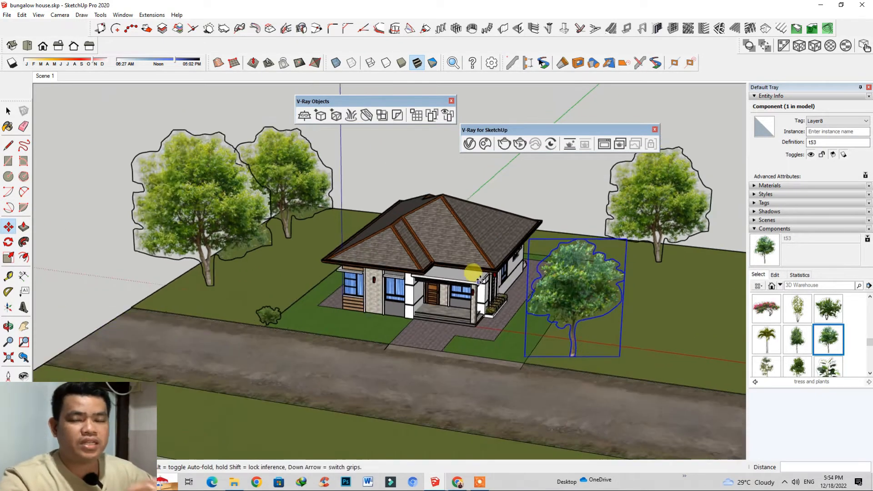
# Step: Insert the t51 palm and the t52 tree side by side on the grass strip across the road
pyautogui.moveTo(474, 275); pyautogui.dragTo(439, 275, button='middle')
pyautogui.click(772, 348)
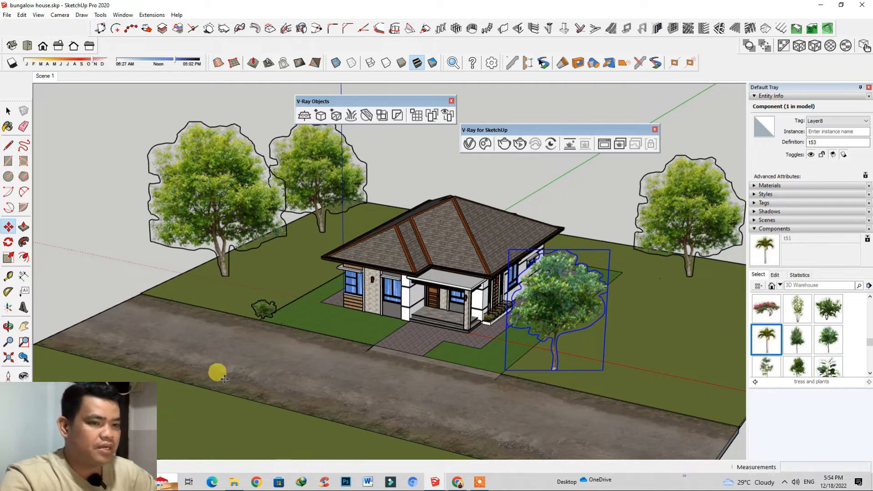
pyautogui.scroll(-2, 479, 338)
pyautogui.click(223, 358)
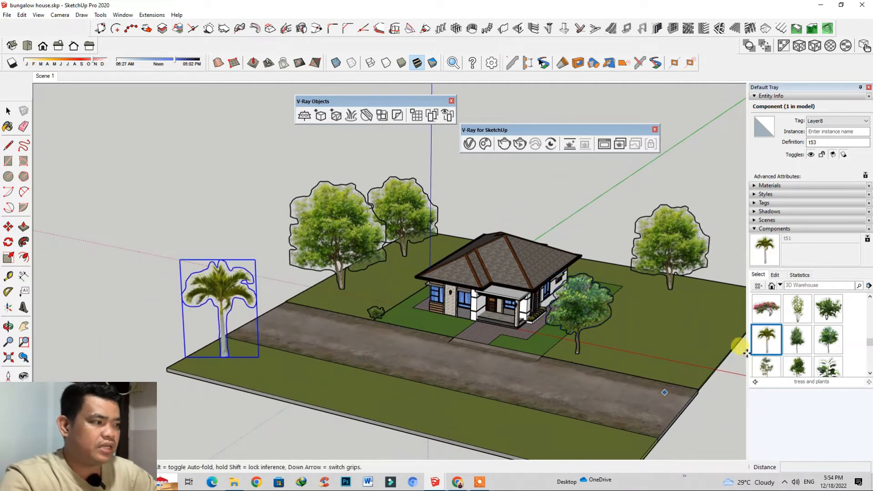
pyautogui.click(798, 339)
pyautogui.click(293, 376)
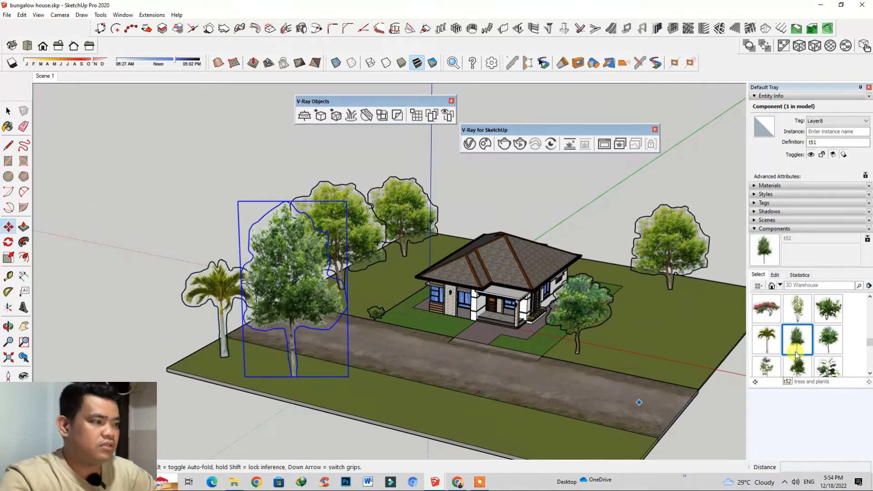
# Step: Insert the t39#1 flowering shrub and the t38 palm on the grass strip across the road, opposite the house
pyautogui.scroll(2, 800, 328)
pyautogui.click(791, 318)
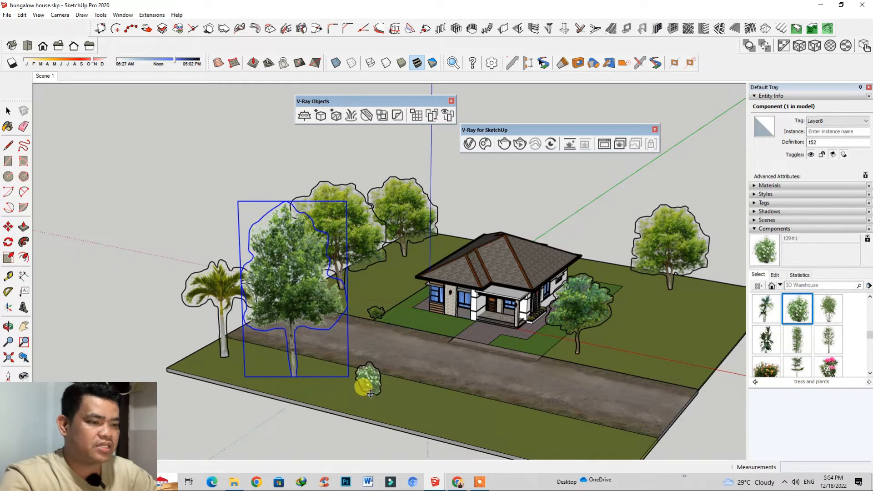
pyautogui.click(370, 377)
pyautogui.scroll(1, 769, 339)
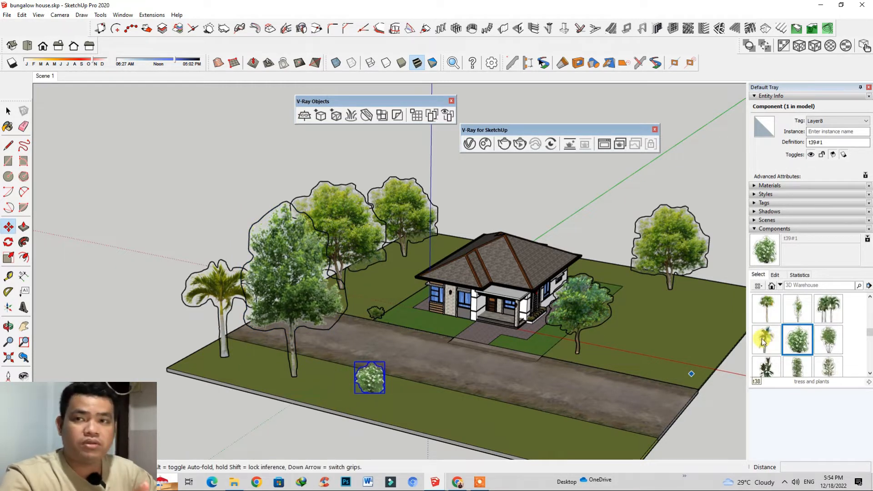
pyautogui.click(765, 340)
pyautogui.scroll(2, 405, 400)
pyautogui.click(439, 405)
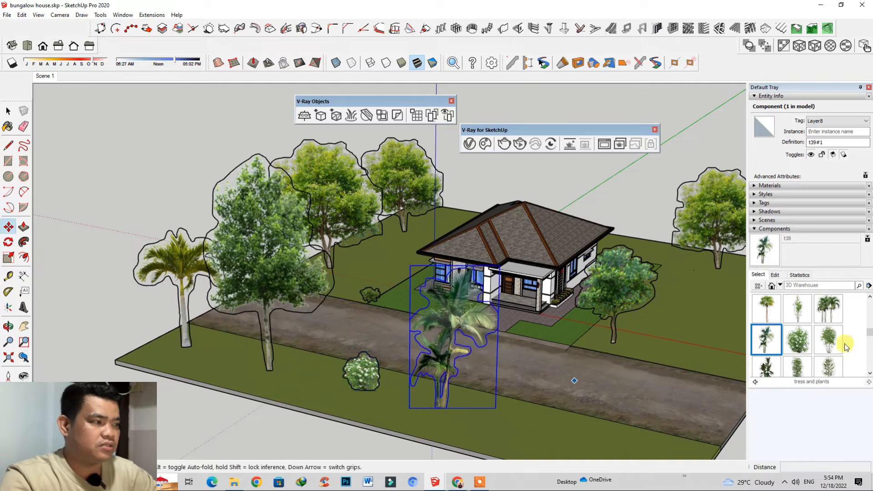
# Step: Insert the t19 tree on the side lawn between the large t68 tree and the house
pyautogui.scroll(3, 846, 347)
pyautogui.click(767, 309)
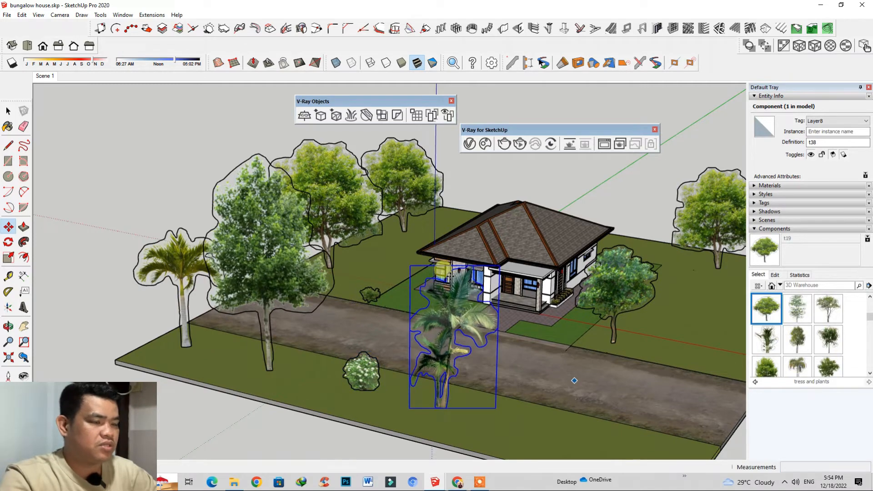
pyautogui.click(366, 257)
pyautogui.scroll(-3, 591, 308)
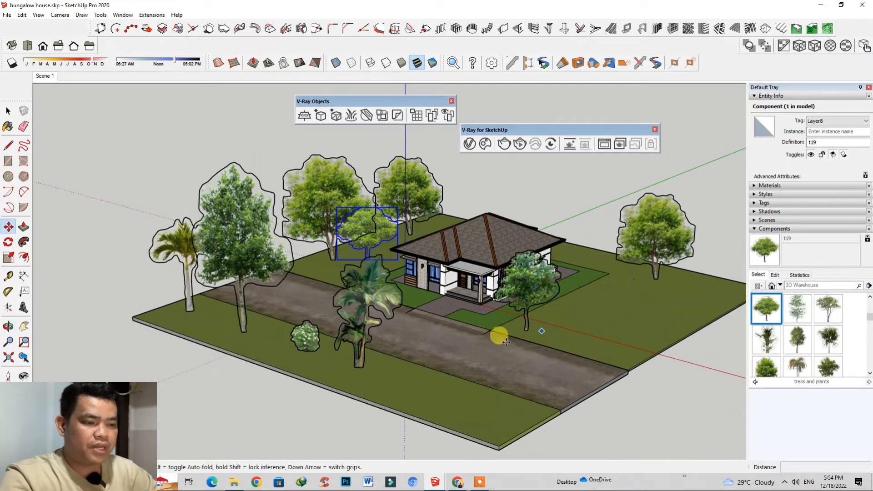
# Step: Copy the tall bamboo plant from tress and plant.skp and paste it on the grass beside the house in bungalow house.skp
pyautogui.click(436, 482)
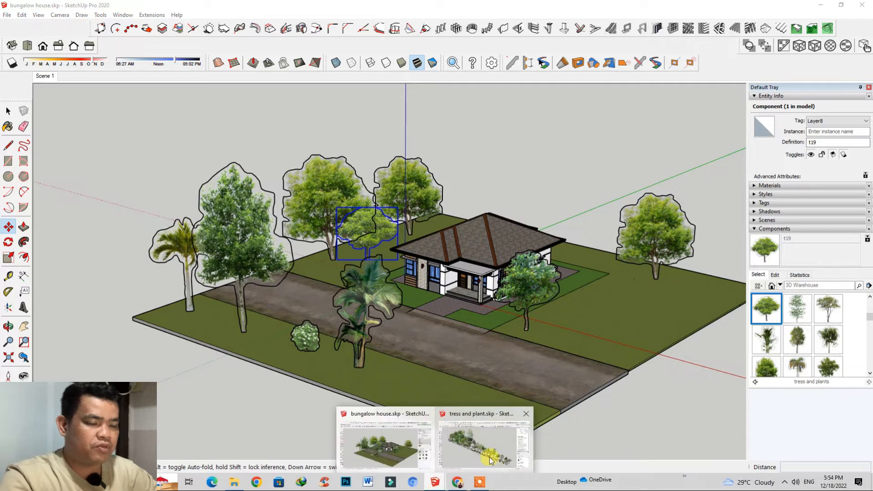
pyautogui.click(491, 461)
pyautogui.click(471, 350)
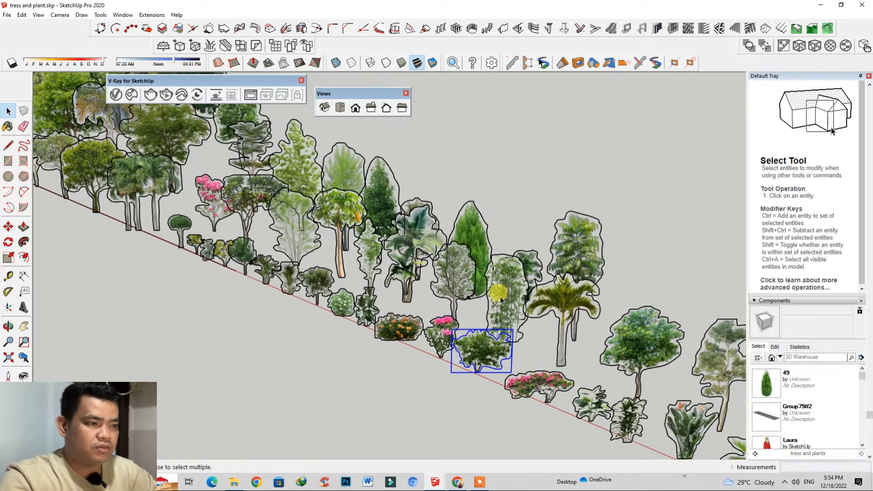
pyautogui.click(507, 313)
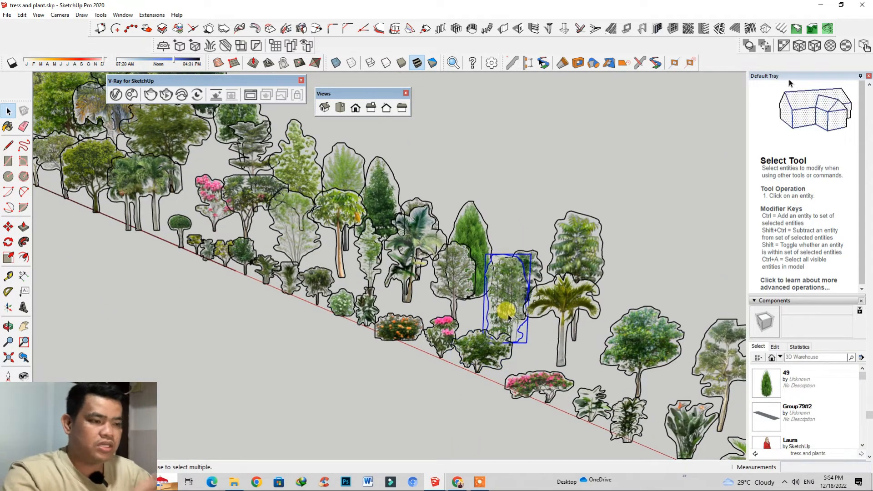
pyautogui.click(437, 483)
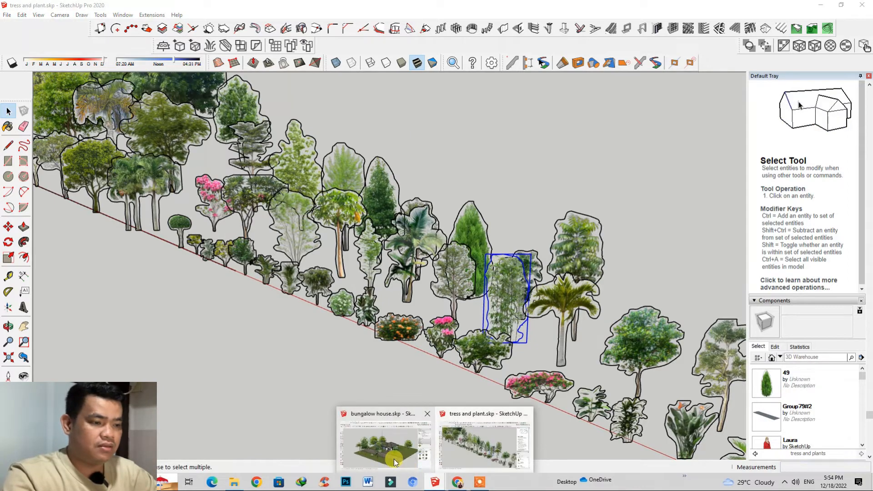
pyautogui.click(387, 448)
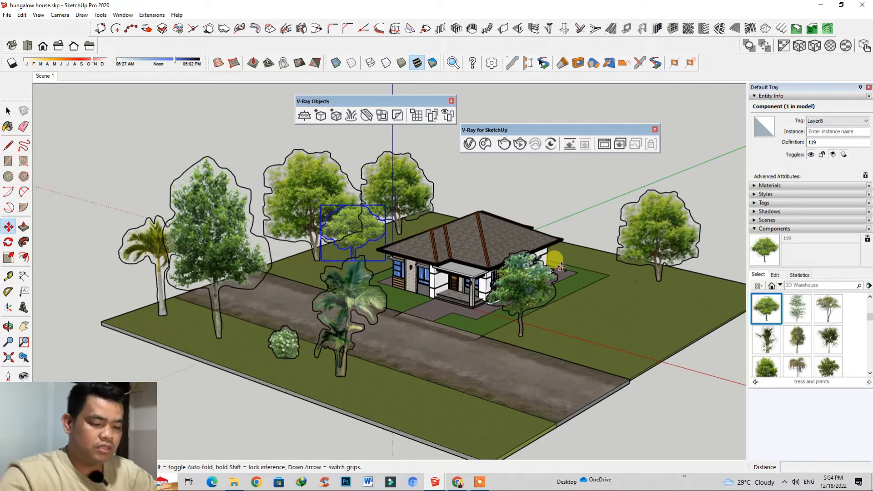
pyautogui.hotkey('ctrl', 'v')
pyautogui.click(572, 313)
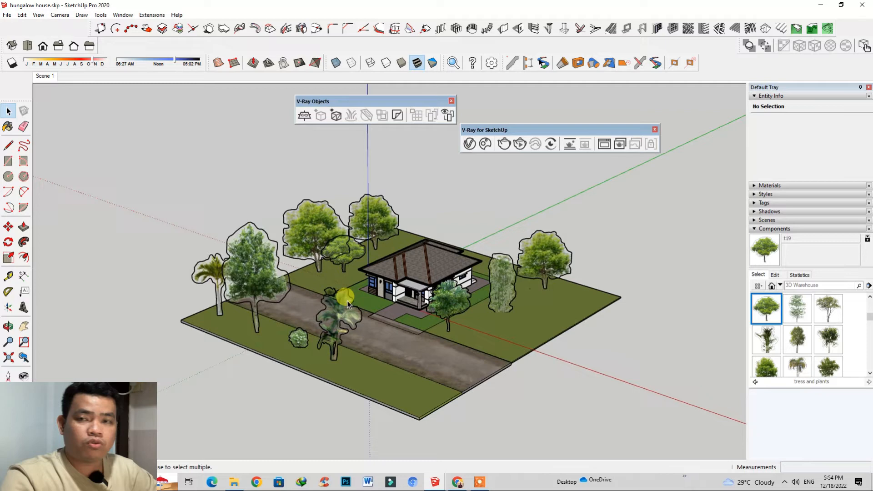
# Step: Delete the t52 tree and the t51 palm from the grass strip across the road
pyautogui.scroll(1, 345, 298)
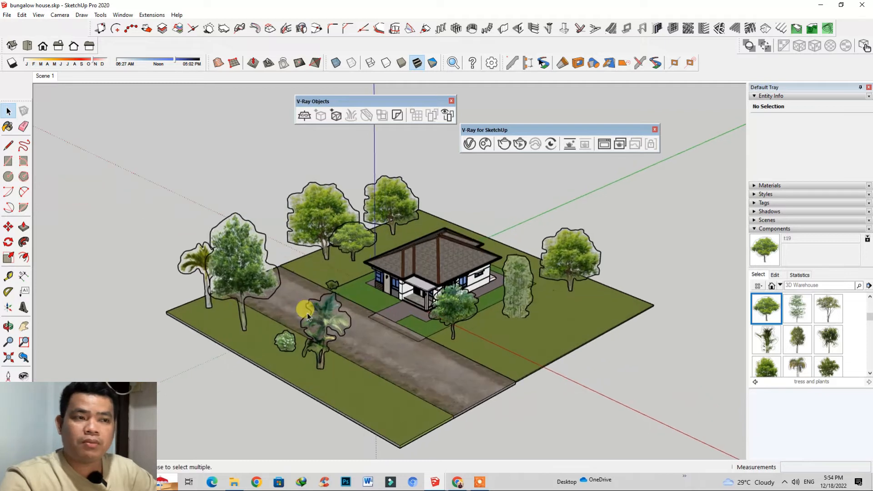
pyautogui.scroll(2, 266, 299)
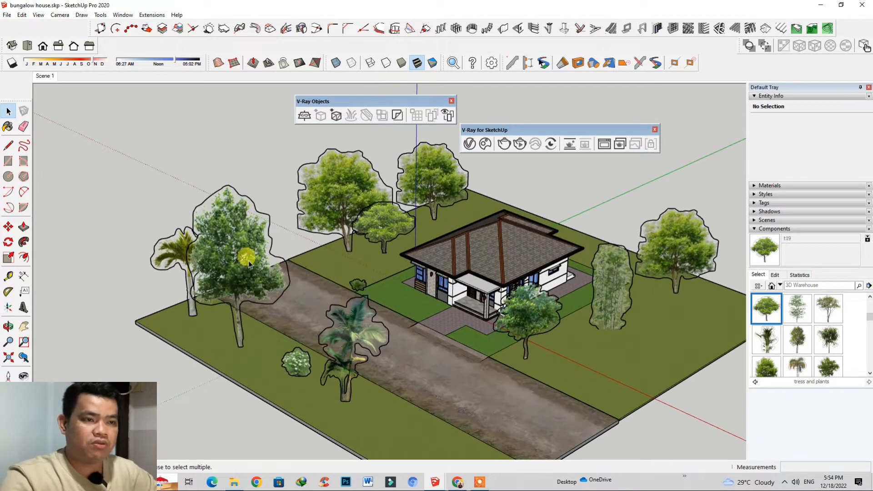
pyautogui.click(246, 251)
pyautogui.press('Delete')
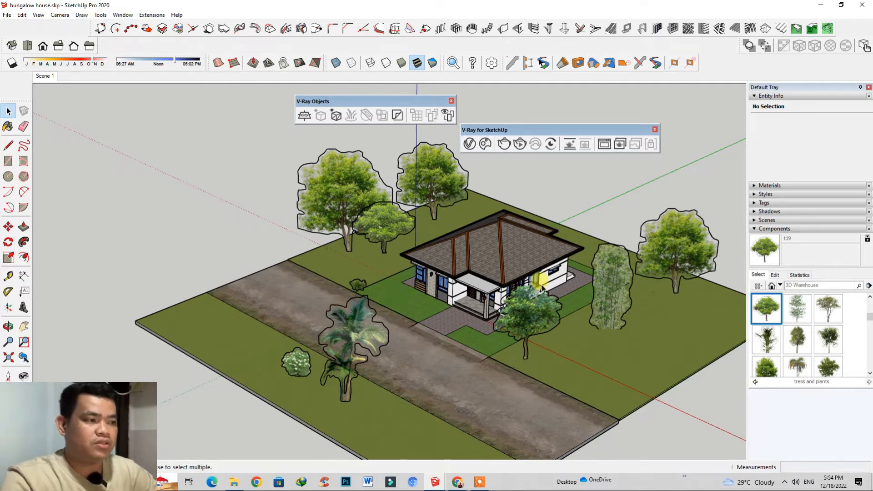
# Step: Delete the tall bamboo plant beside the house and insert the t22 tree on the side lawn near the road
pyautogui.click(612, 281)
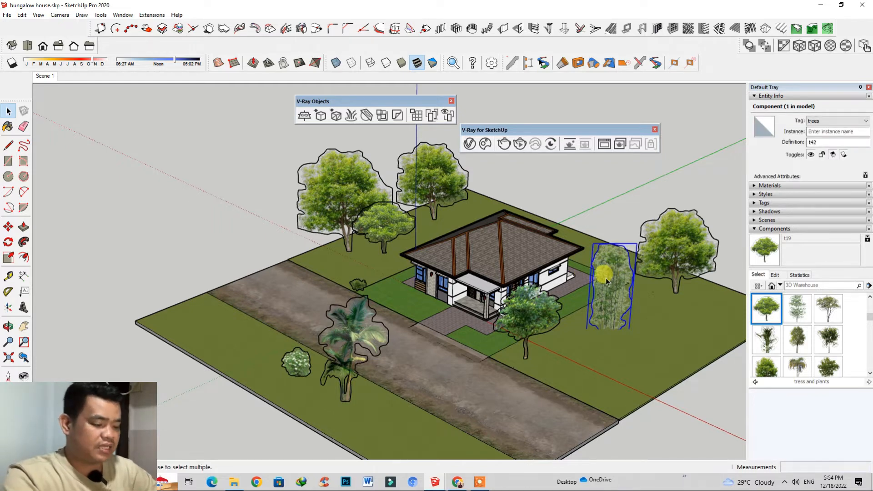
pyautogui.press('Delete')
pyautogui.click(798, 342)
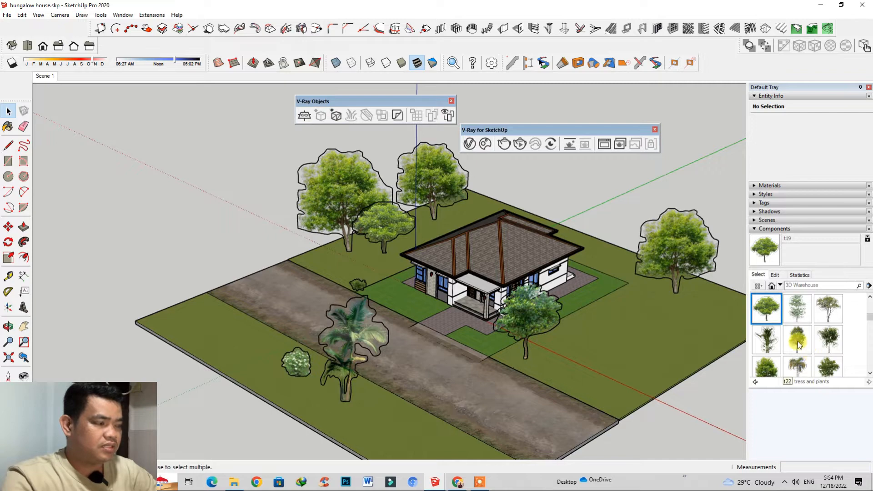
pyautogui.click(798, 340)
pyautogui.scroll(2, 406, 253)
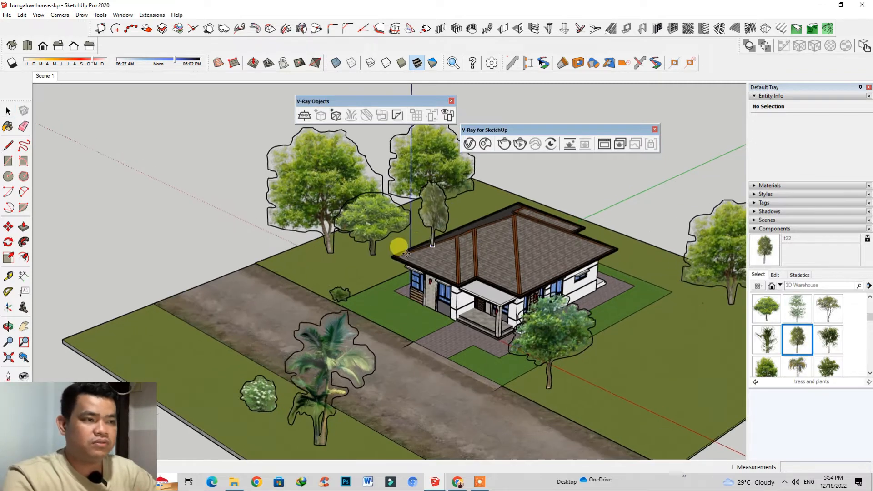
pyautogui.moveTo(406, 253); pyautogui.dragTo(293, 285, button='middle')
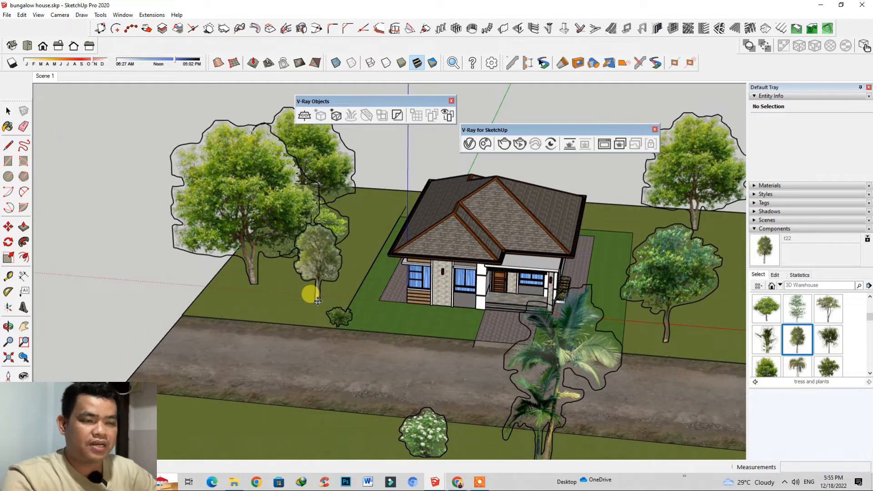
pyautogui.click(317, 300)
# Step: Scale up the t22 tree on the side lawn uniformly from its upper corner
pyautogui.scroll(2, 332, 260)
pyautogui.press('m')
pyautogui.scroll(1, 331, 259)
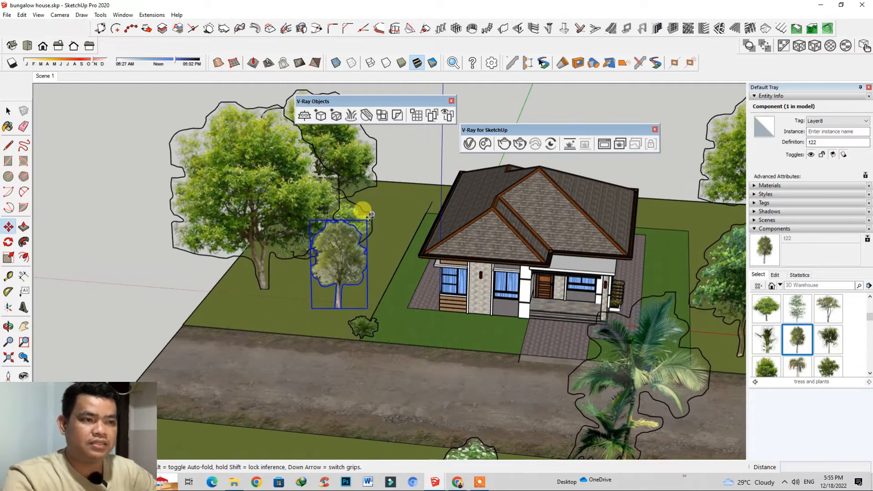
pyautogui.click(13, 263)
pyautogui.click(366, 221)
pyautogui.scroll(-3, 362, 219)
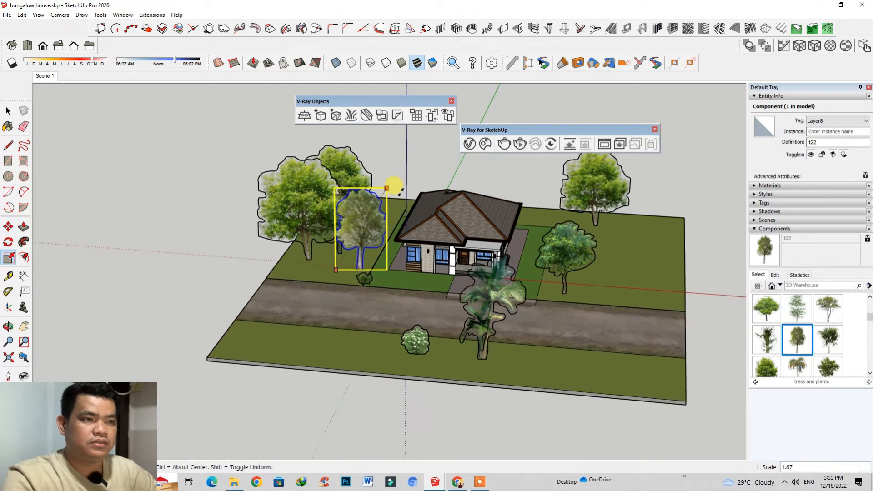
pyautogui.moveTo(394, 186); pyautogui.dragTo(403, 169)
# Step: Move the t22 tree away from the house, toward the outer part of the side lawn along the road
pyautogui.scroll(4, 370, 236)
pyautogui.moveTo(359, 262); pyautogui.dragTo(189, 253, button='middle')
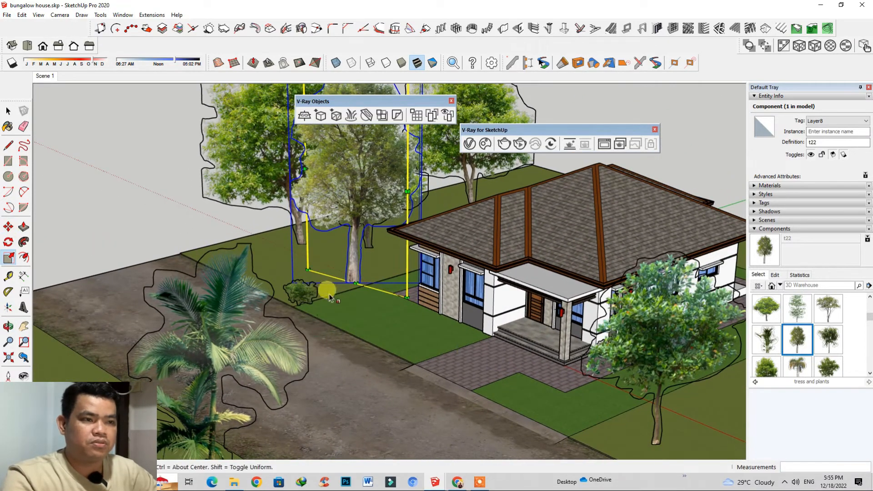
pyautogui.press('m')
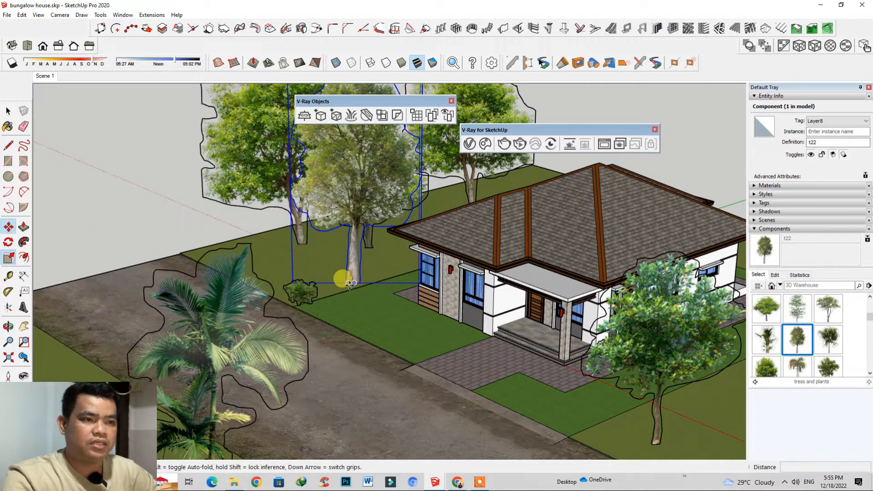
pyautogui.click(353, 284)
pyautogui.click(270, 273)
pyautogui.scroll(-3, 364, 336)
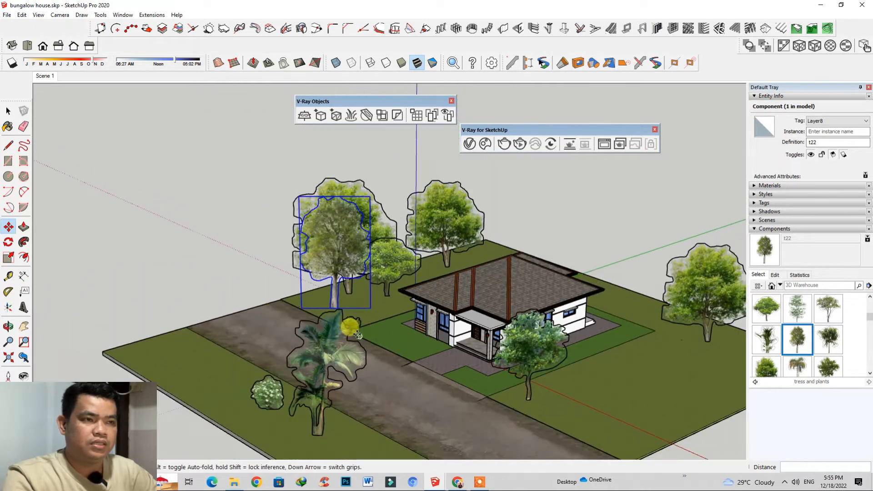
# Step: Scale the t22 tree down so it is clearly smaller than the large trees behind it
pyautogui.scroll(3, 358, 335)
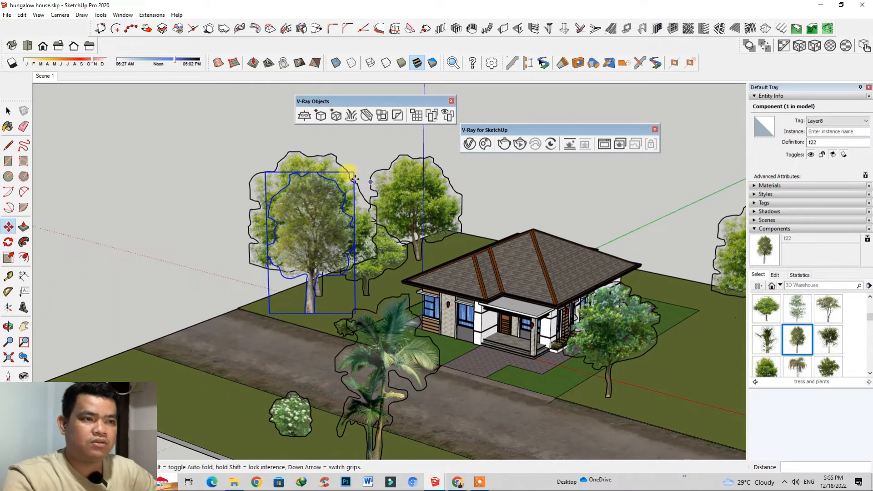
pyautogui.press('s')
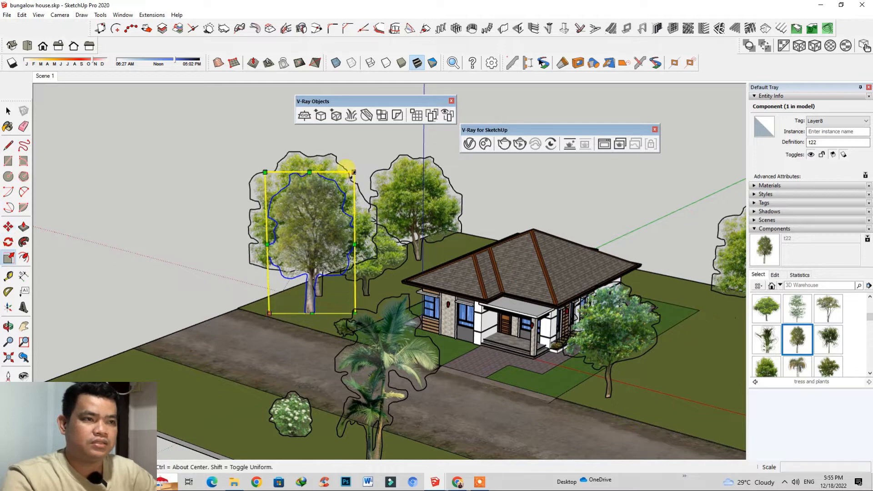
pyautogui.moveTo(354, 172); pyautogui.dragTo(318, 231)
pyautogui.scroll(-3, 536, 285)
pyautogui.scroll(5, 481, 306)
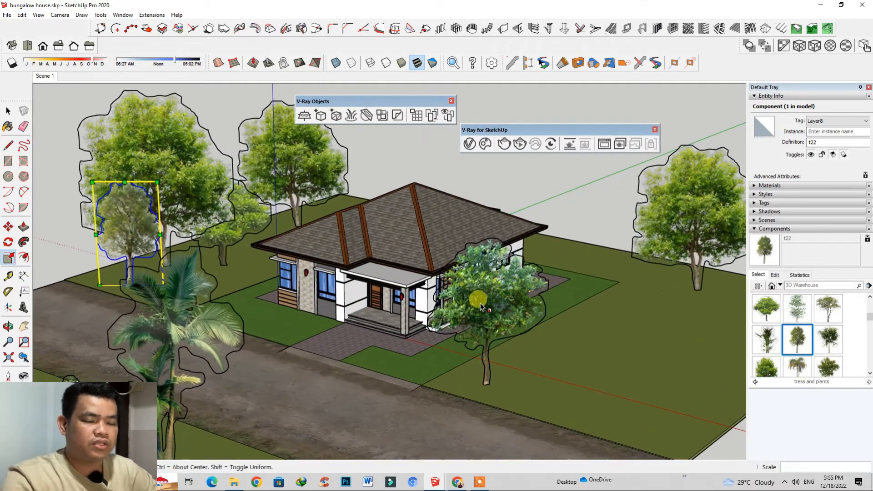
# Step: Frame a close-up view of the orange flower planter beside the entrance steps for rendering
pyautogui.moveTo(481, 305); pyautogui.dragTo(399, 273, button='middle')
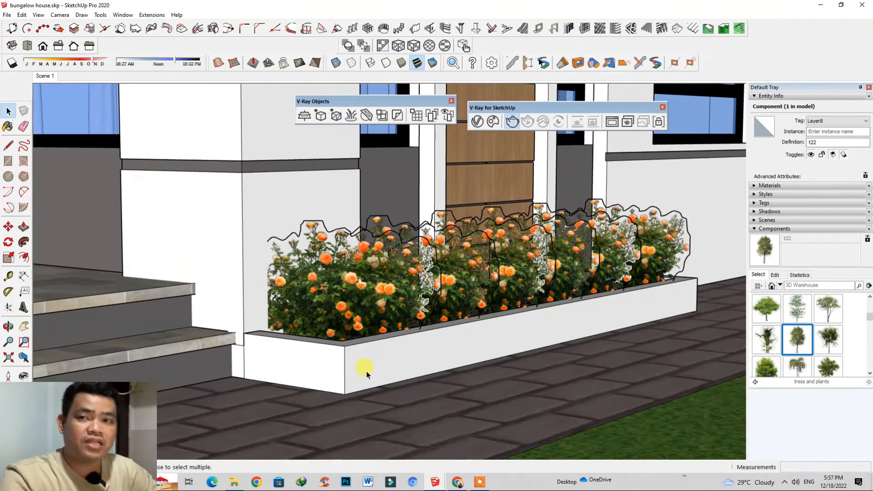
pyautogui.scroll(1, 437, 329)
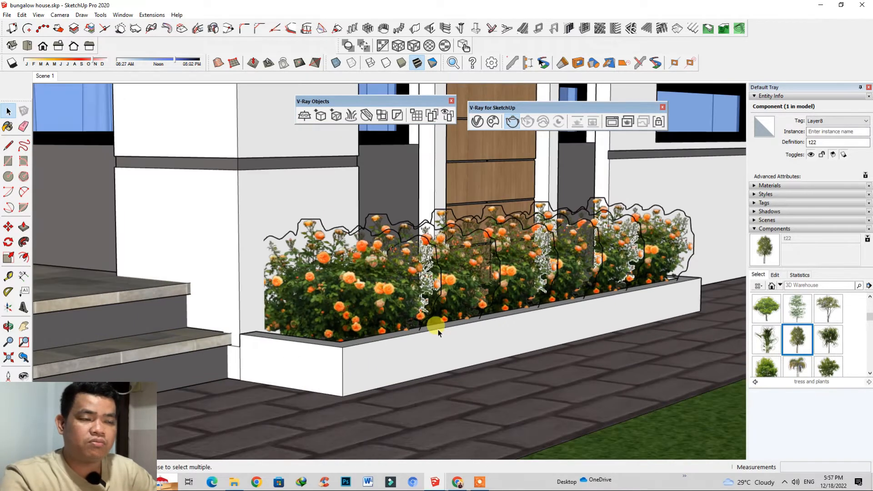
pyautogui.moveTo(439, 333)
pyautogui.mouseDown(button='middle')
pyautogui.moveTo(437, 314)
pyautogui.moveTo(441, 339)
pyautogui.mouseUp(button='middle')
pyautogui.scroll(1, 402, 342)
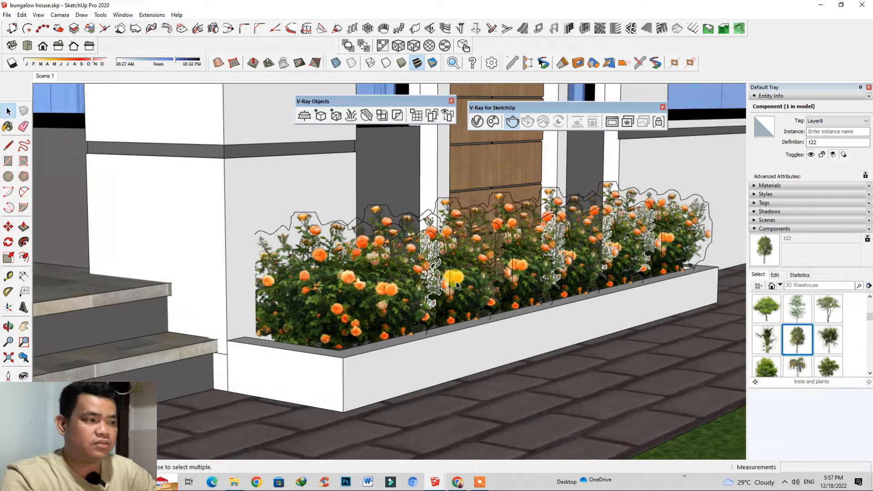
pyautogui.scroll(-1, 454, 283)
pyautogui.scroll(1, 468, 427)
pyautogui.moveTo(376, 364); pyautogui.dragTo(466, 392, button='middle')
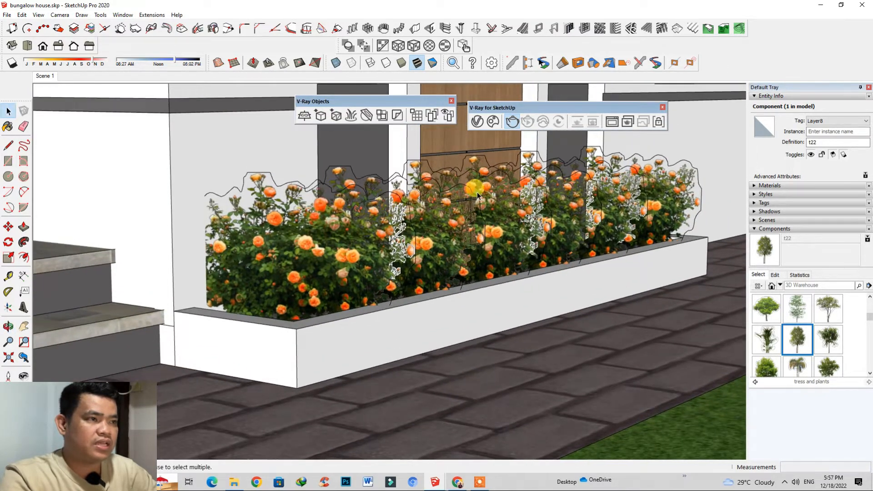
# Step: Set the SunLight's Intensity Multiplier to 1 in the V-Ray Asset Editor
pyautogui.click(476, 122)
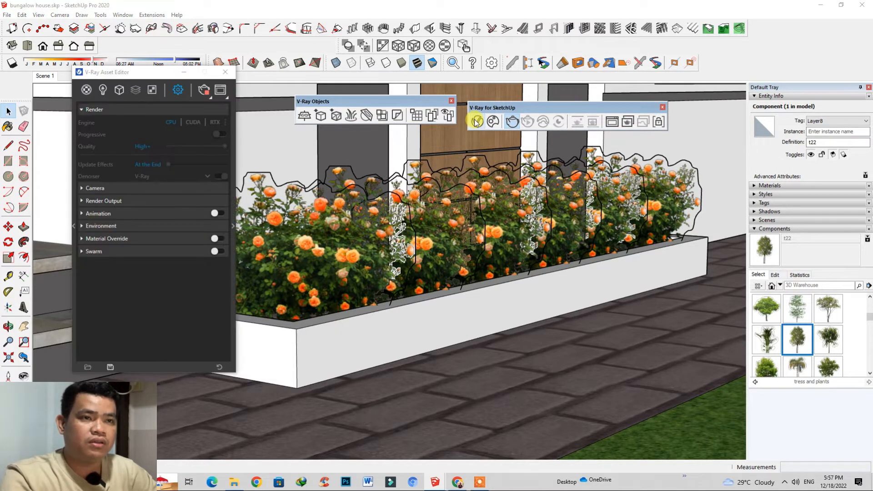
pyautogui.click(103, 90)
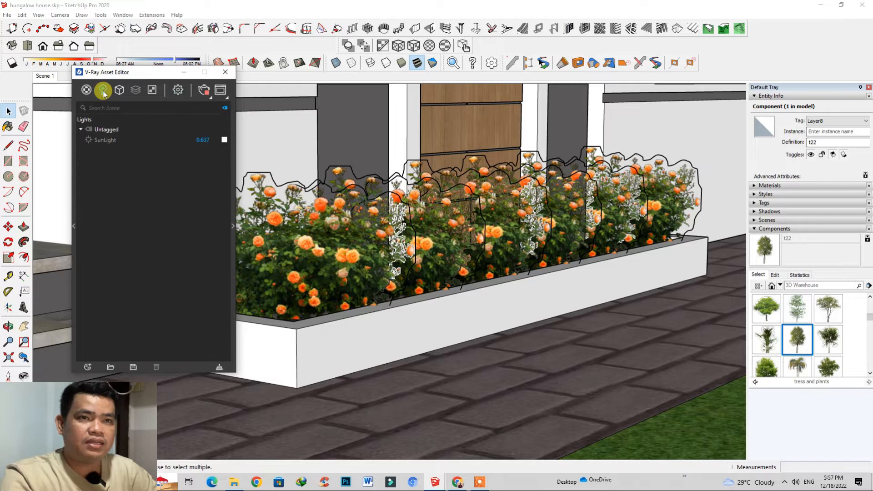
pyautogui.click(108, 141)
pyautogui.click(233, 226)
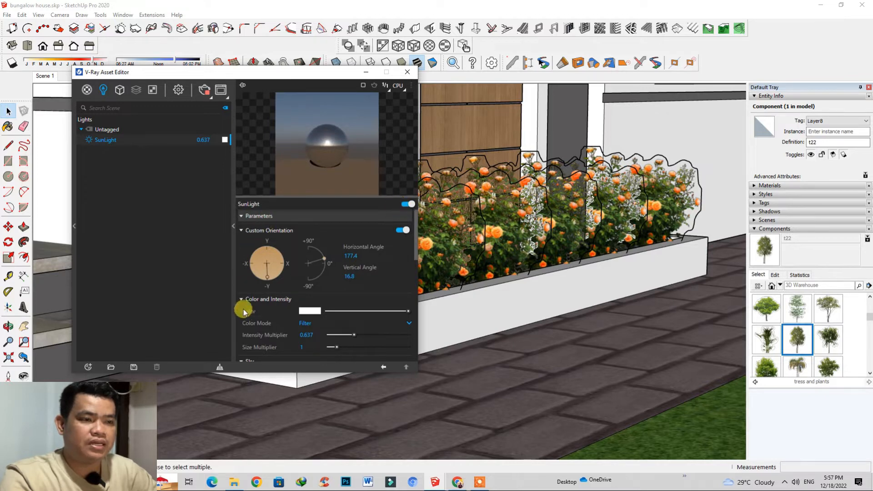
pyautogui.scroll(-2, 297, 335)
pyautogui.scroll(-1, 297, 334)
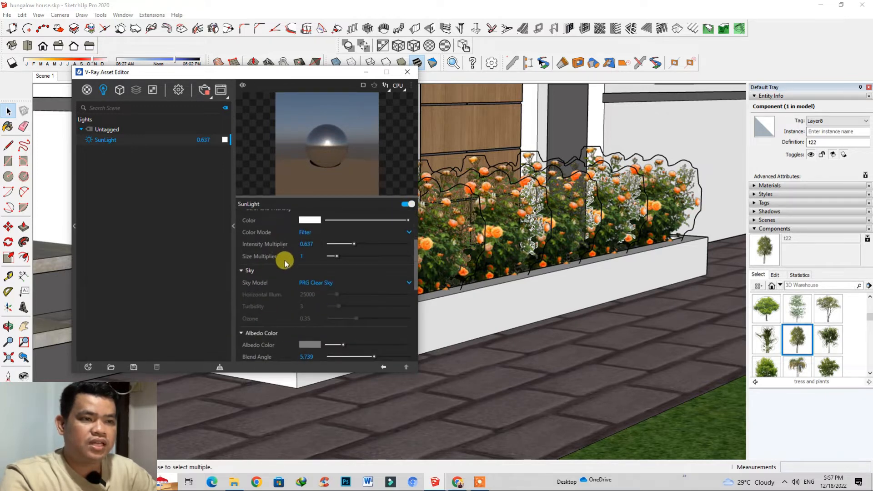
pyautogui.doubleClick(306, 244)
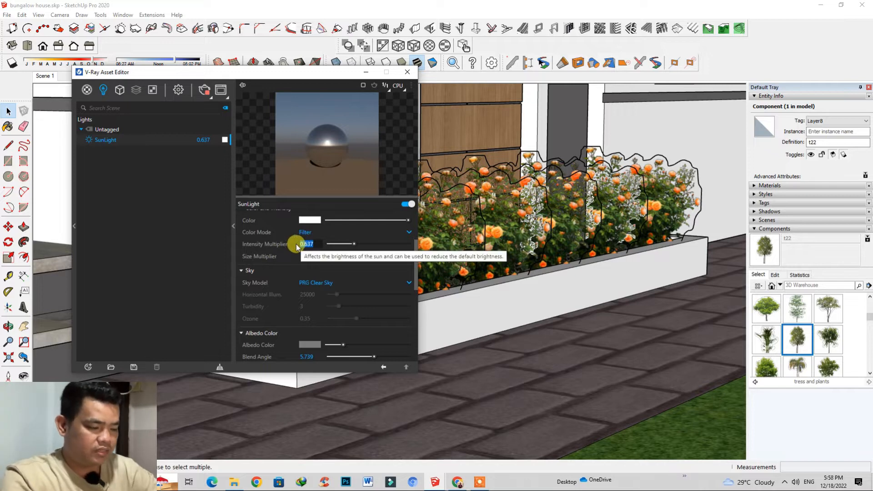
pyautogui.write('1')
pyautogui.press('Return')
# Step: Set the SunLight's custom orientation to a horizontal angle of 218.8 and a vertical angle of 42.5
pyautogui.scroll(3, 296, 247)
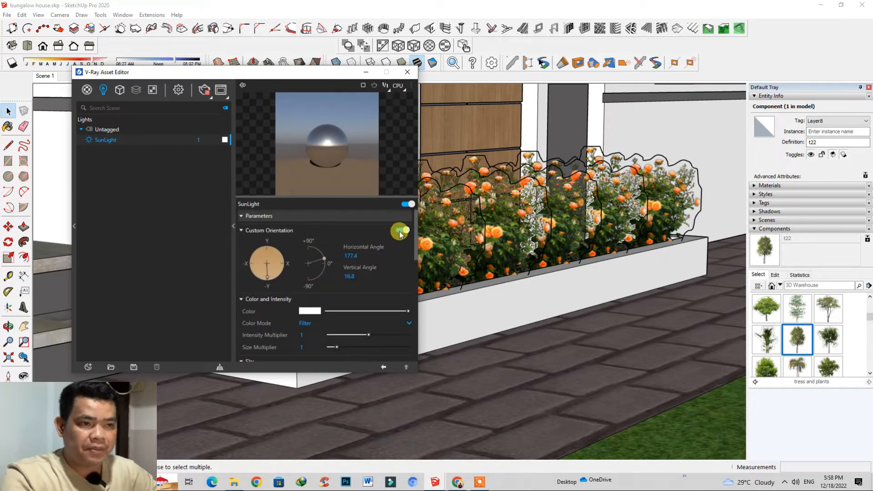
pyautogui.click(401, 231)
pyautogui.click(403, 231)
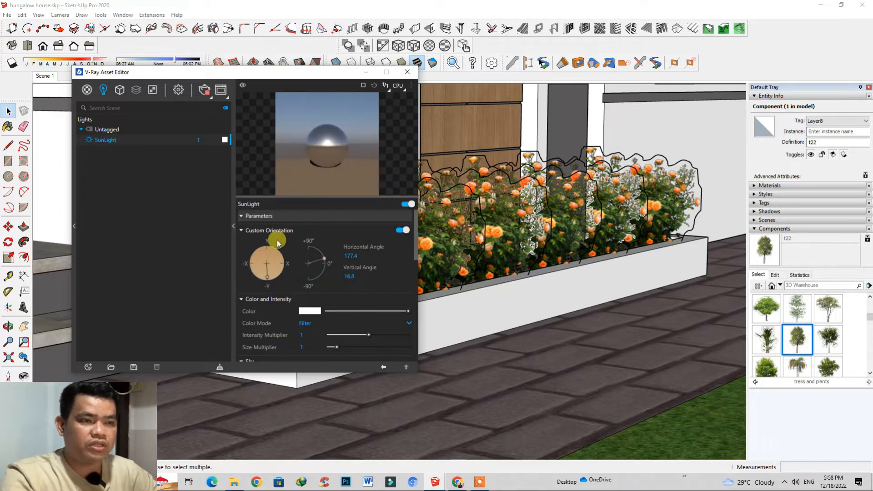
pyautogui.moveTo(322, 261); pyautogui.dragTo(319, 251)
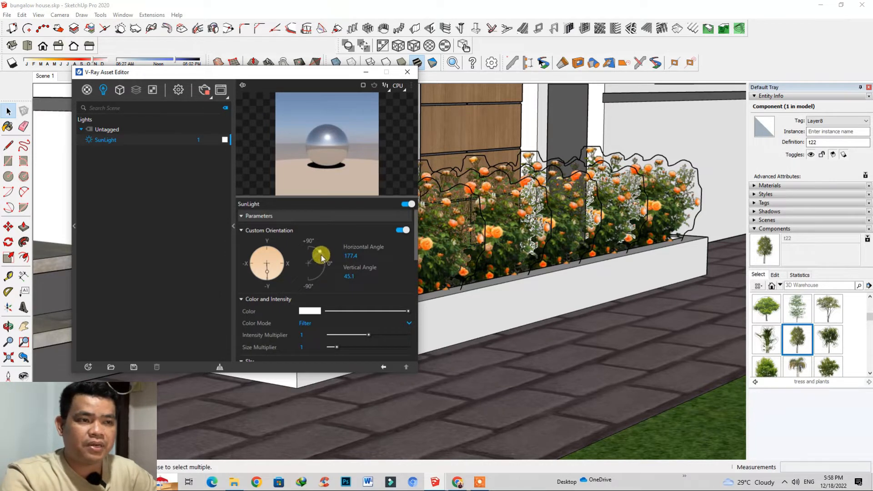
pyautogui.moveTo(321, 252)
pyautogui.mouseDown()
pyautogui.moveTo(322, 268)
pyautogui.moveTo(316, 250)
pyautogui.mouseUp()
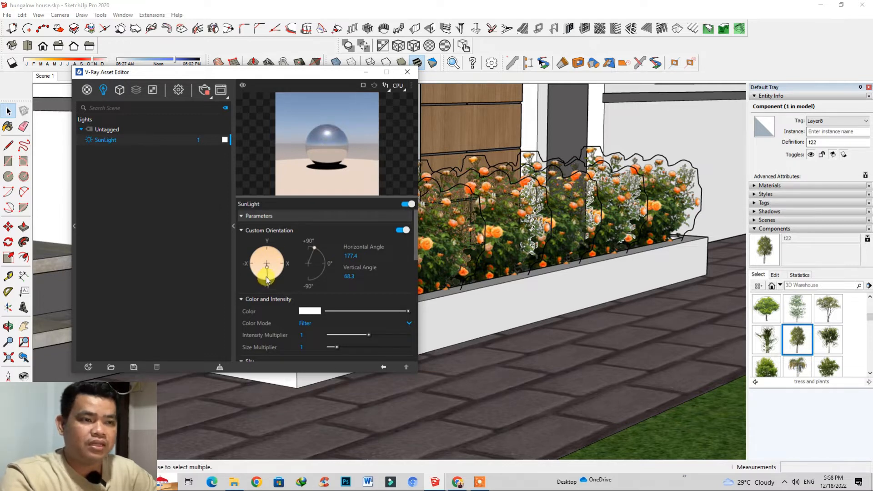
pyautogui.moveTo(280, 268); pyautogui.dragTo(259, 278)
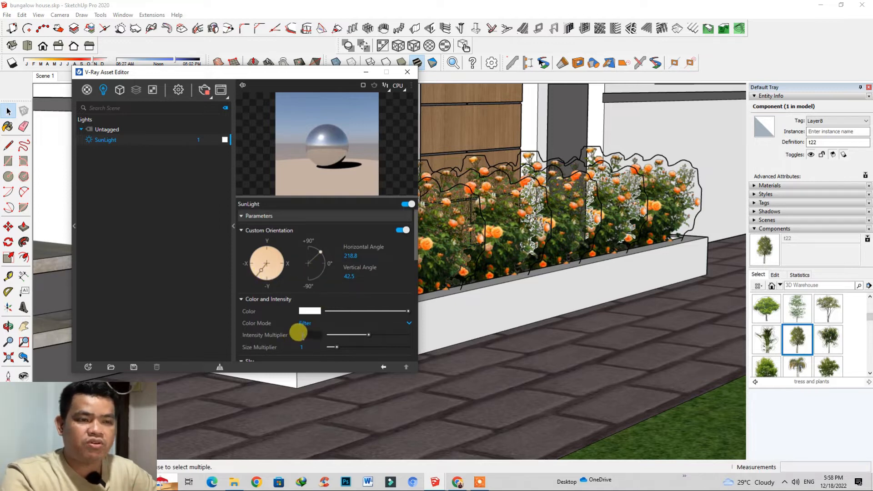
# Step: Try a render output image width of 1000 at 16:9 Widescreen, and restore it to 1500
pyautogui.click(180, 91)
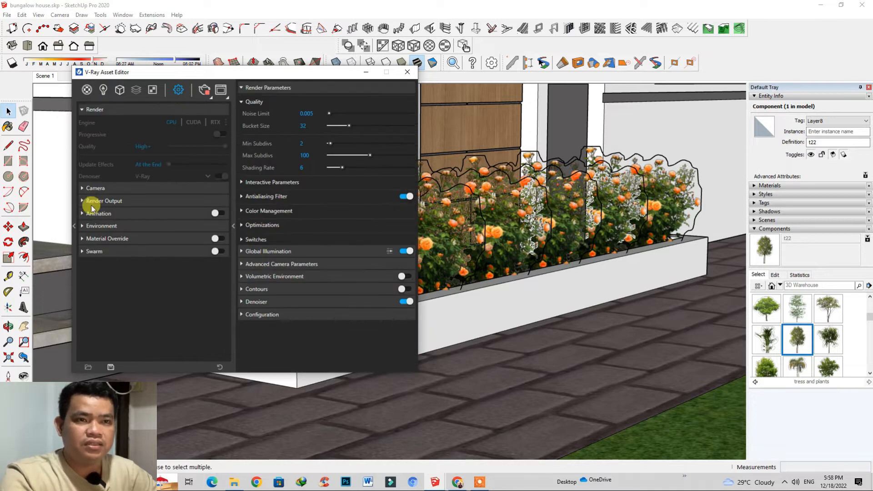
pyautogui.click(83, 201)
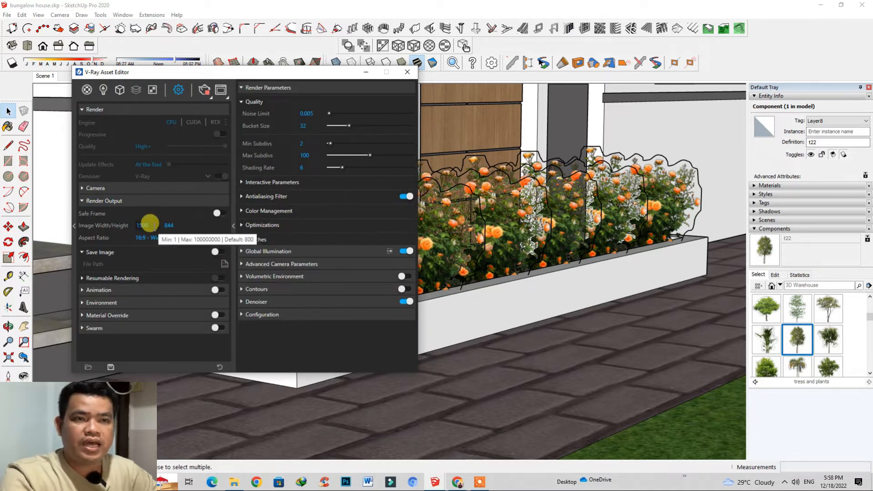
pyautogui.click(145, 225)
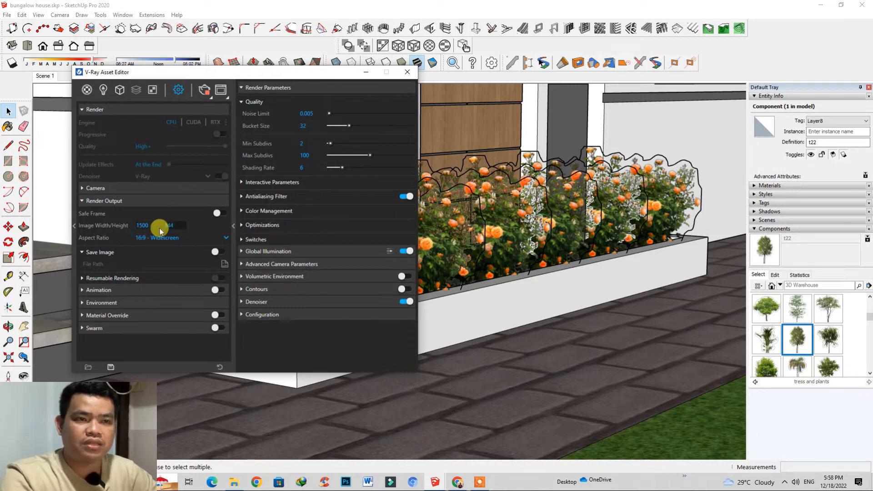
pyautogui.click(145, 225)
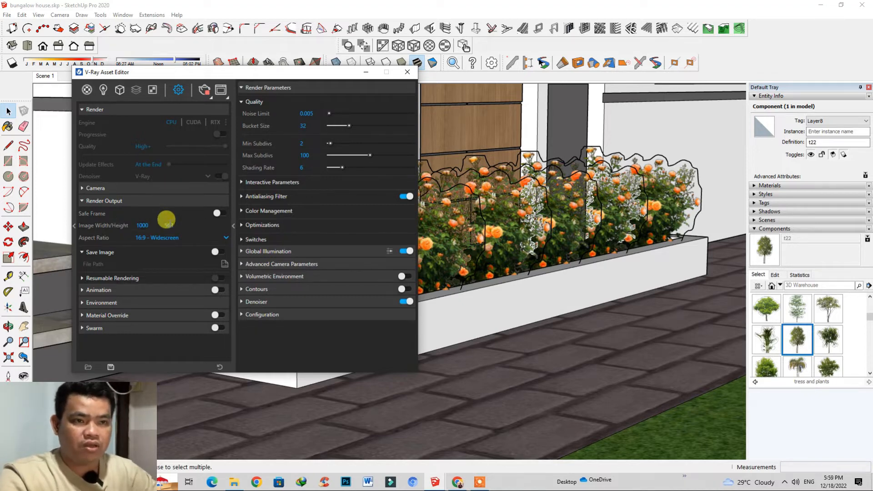
pyautogui.click(144, 225)
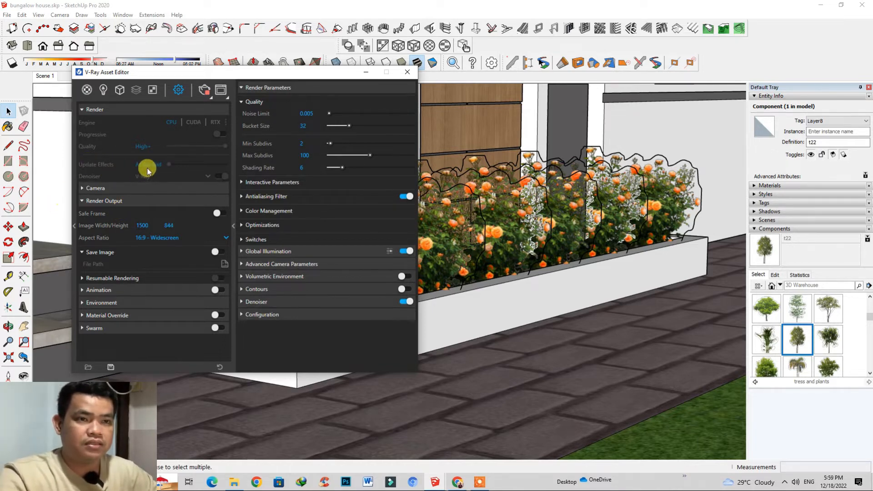
# Step: Stop the running V-Ray render, start a new one of the flower planter view and show it in the frame buffer
pyautogui.click(203, 91)
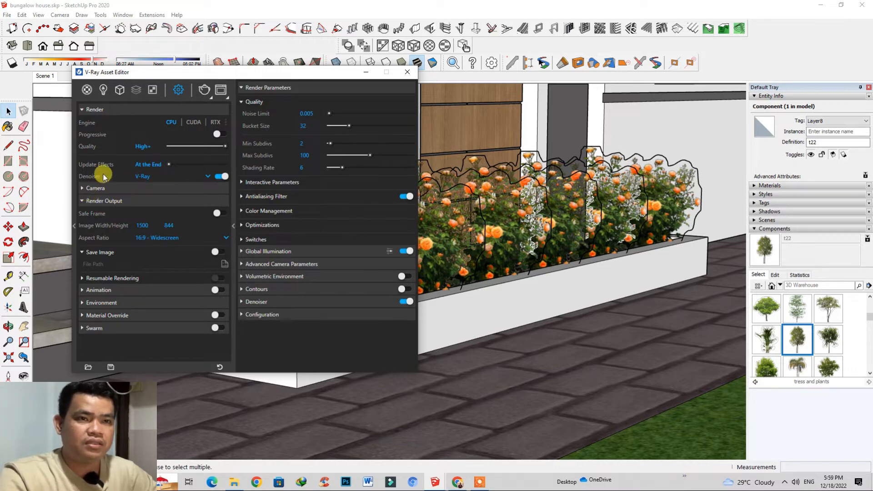
pyautogui.click(221, 177)
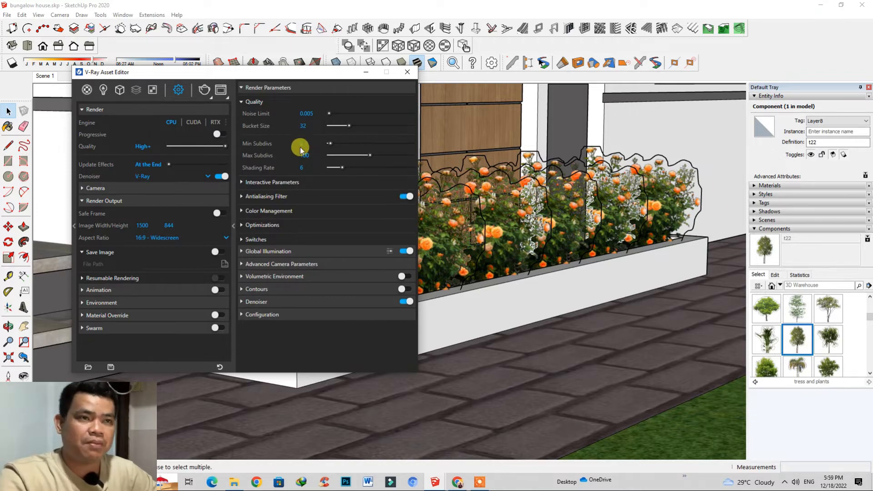
pyautogui.click(204, 91)
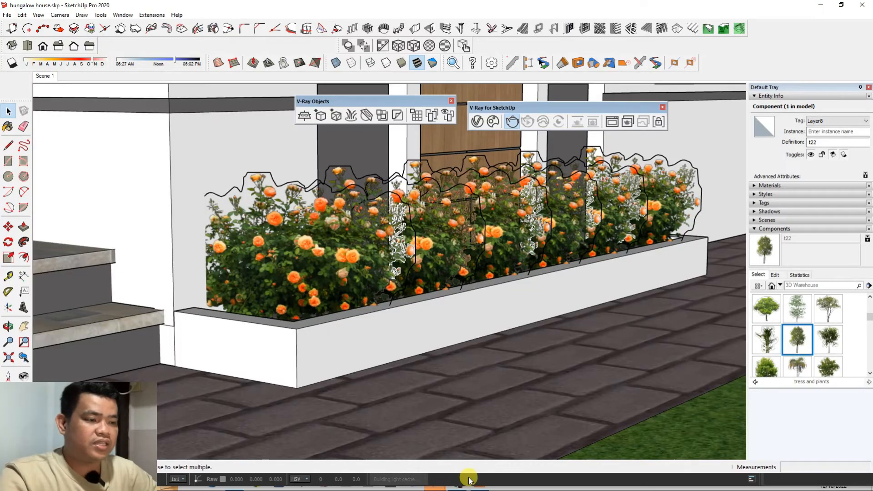
pyautogui.click(469, 480)
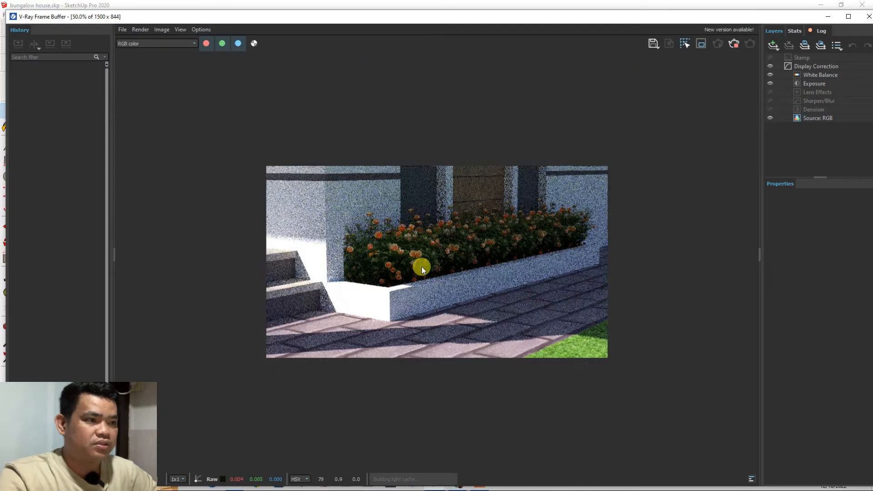
# Step: Examine the rendered rose planter up close and as a whole in the V-Ray Frame Buffer
pyautogui.scroll(3, 542, 257)
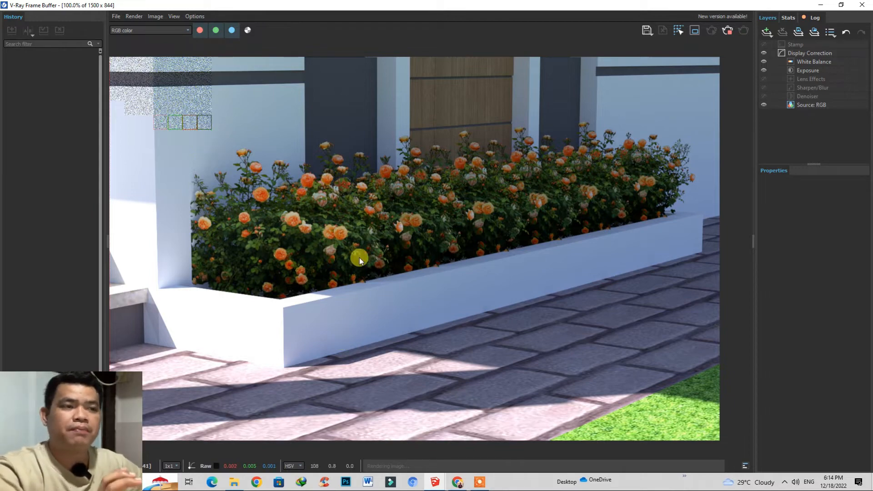
pyautogui.scroll(3, 340, 229)
pyautogui.scroll(-4, 319, 244)
pyautogui.scroll(3, 339, 282)
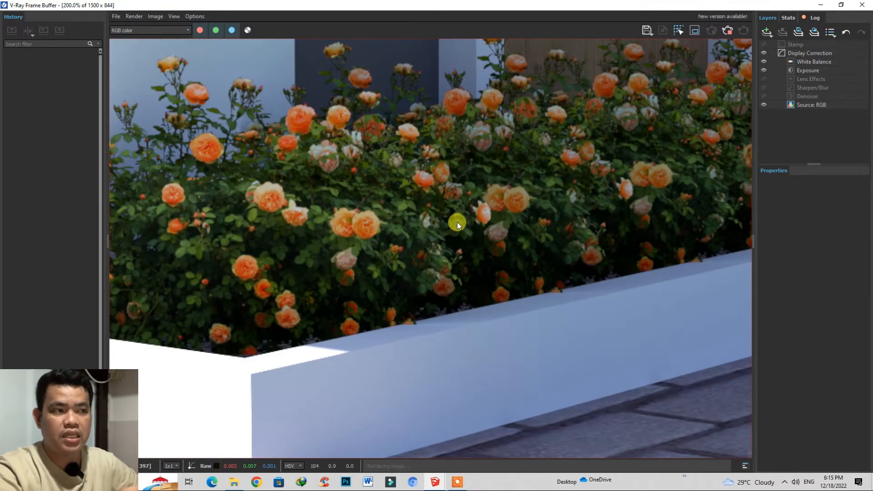
pyautogui.scroll(-3, 365, 302)
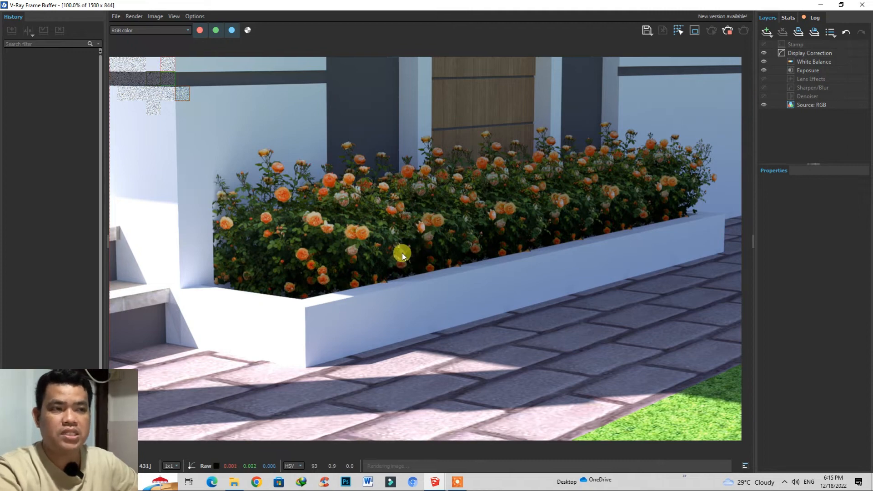
pyautogui.scroll(2, 321, 209)
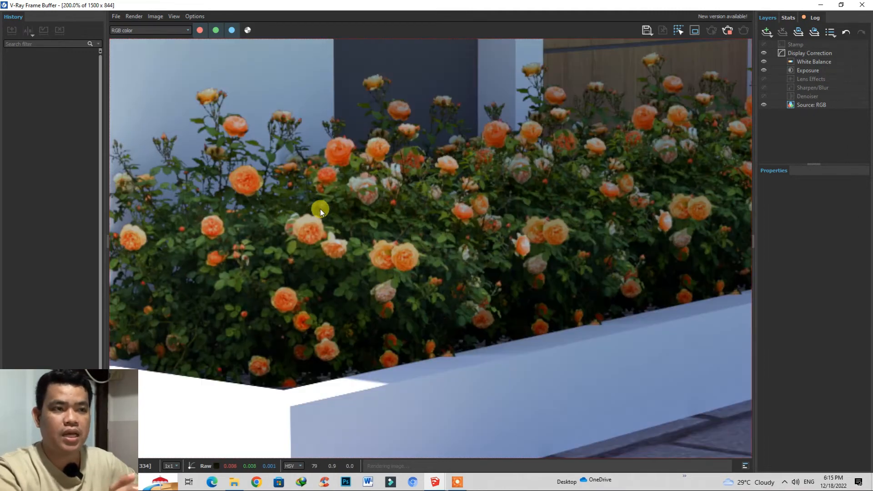
pyautogui.scroll(-2, 337, 254)
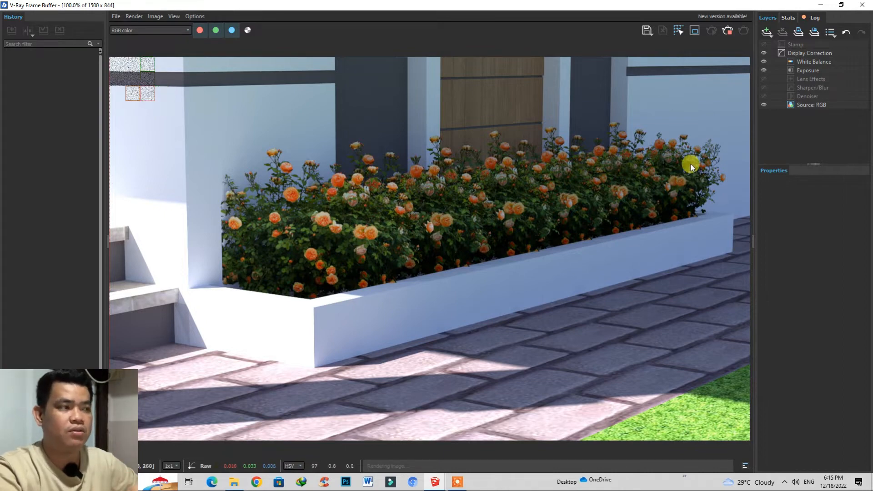
pyautogui.scroll(2, 692, 163)
pyautogui.scroll(-2, 648, 187)
# Step: Place the V-Ray Frame Buffer side by side with the bungalow house model and close the model's Default Tray
pyautogui.moveTo(403, 7); pyautogui.dragTo(871, 346)
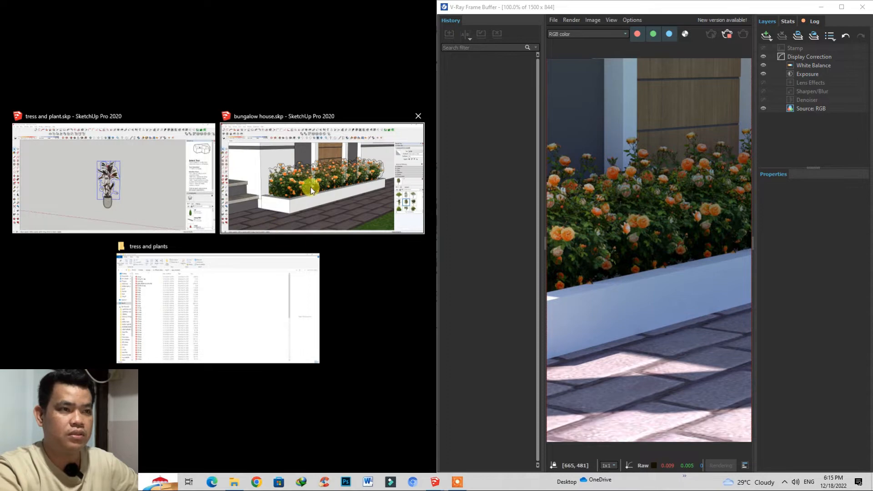
pyautogui.click(274, 230)
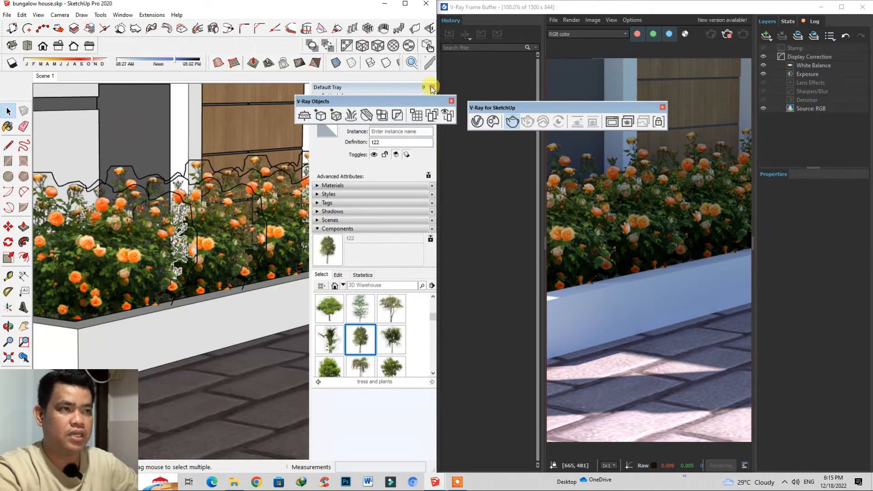
pyautogui.click(432, 87)
pyautogui.scroll(-3, 239, 267)
pyautogui.scroll(3, 239, 267)
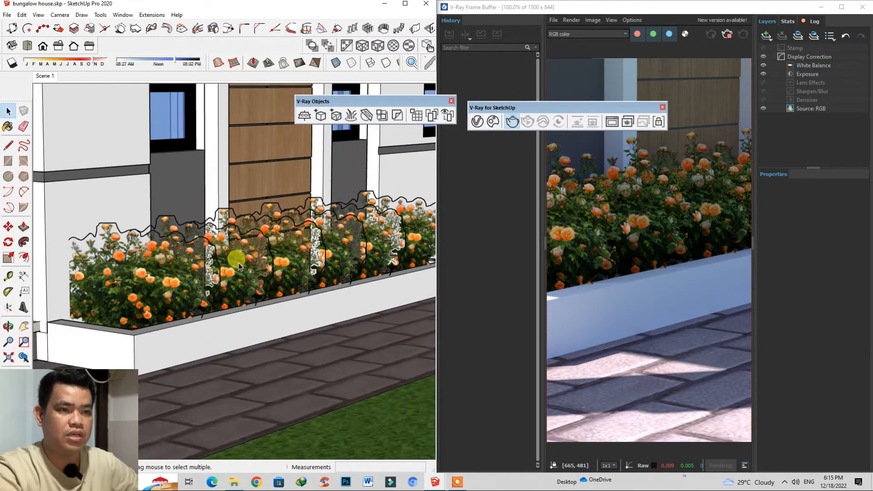
pyautogui.scroll(1, 239, 264)
pyautogui.moveTo(239, 265)
pyautogui.mouseDown(button='middle')
pyautogui.moveTo(375, 293)
pyautogui.moveTo(236, 259)
pyautogui.mouseUp(button='middle')
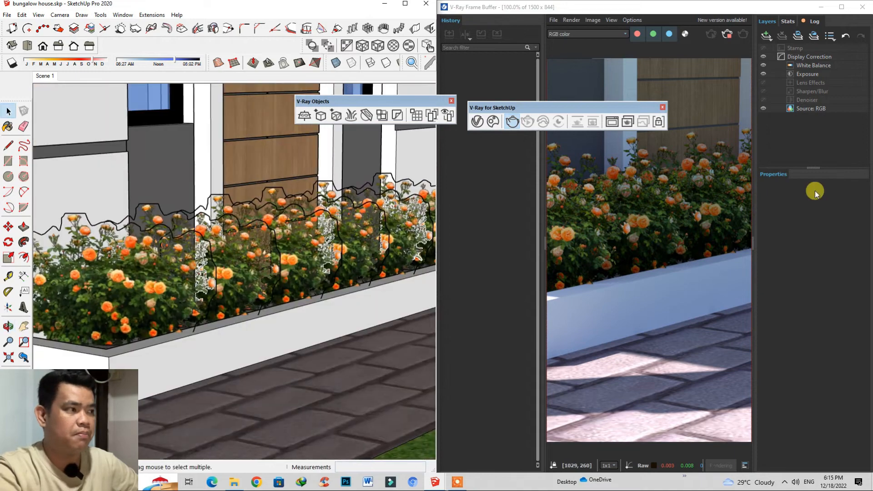
# Step: Collapse the frame buffer's layers and history panels and compare the rendered roses with those in the model
pyautogui.moveTo(753, 259); pyautogui.dragTo(868, 273)
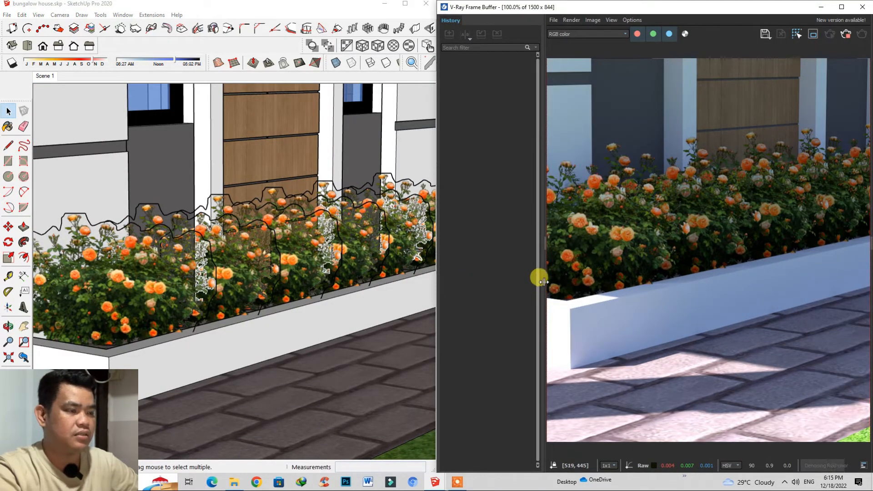
pyautogui.moveTo(544, 282); pyautogui.dragTo(392, 288)
pyautogui.scroll(-2, 707, 226)
pyautogui.scroll(1, 676, 246)
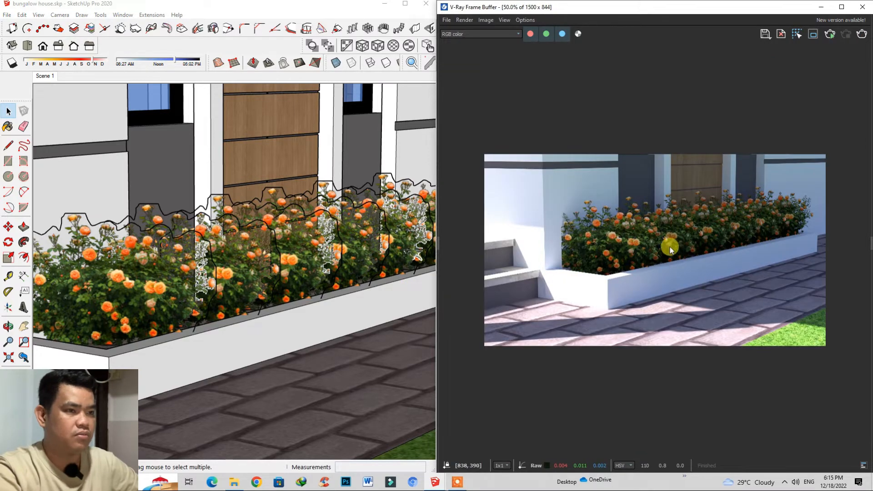
pyautogui.scroll(1, 655, 255)
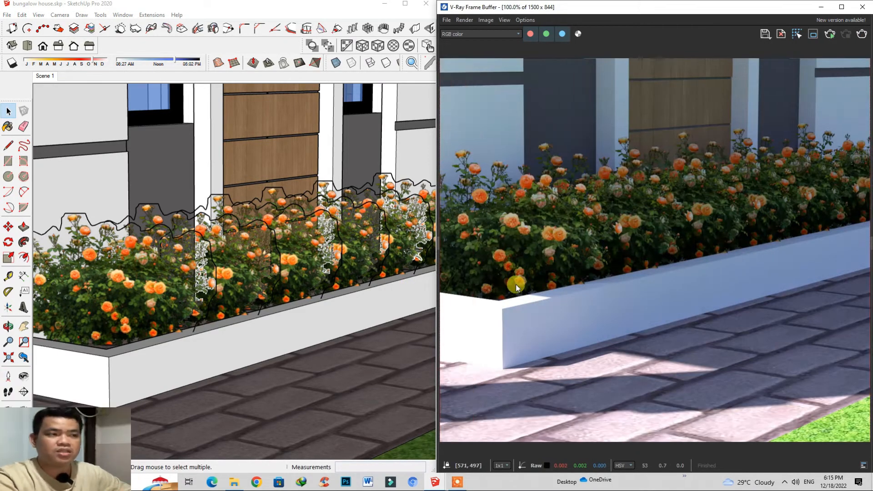
pyautogui.scroll(-1, 552, 271)
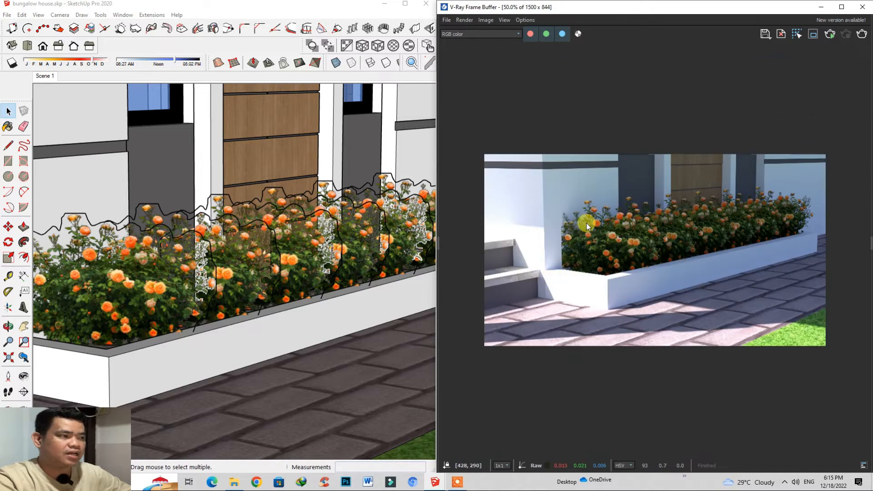
pyautogui.scroll(1, 586, 223)
pyautogui.click(257, 151)
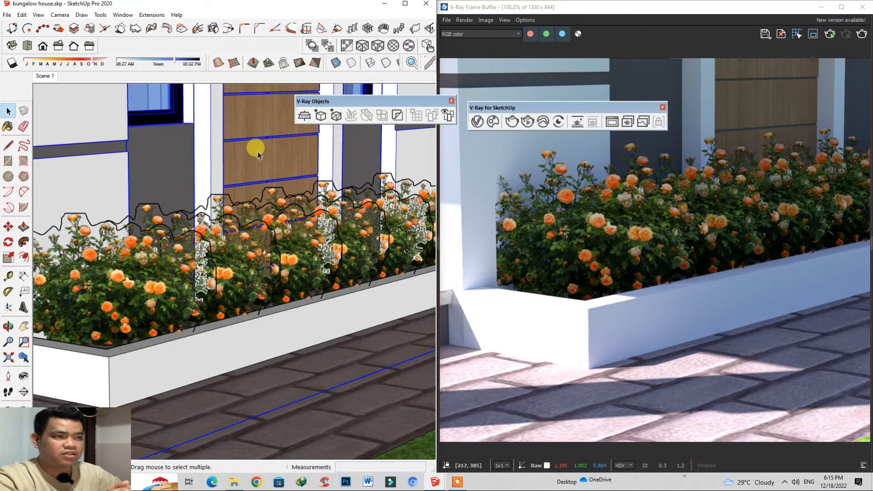
# Step: Switch to the tress and plant.skp model
pyautogui.click(822, 7)
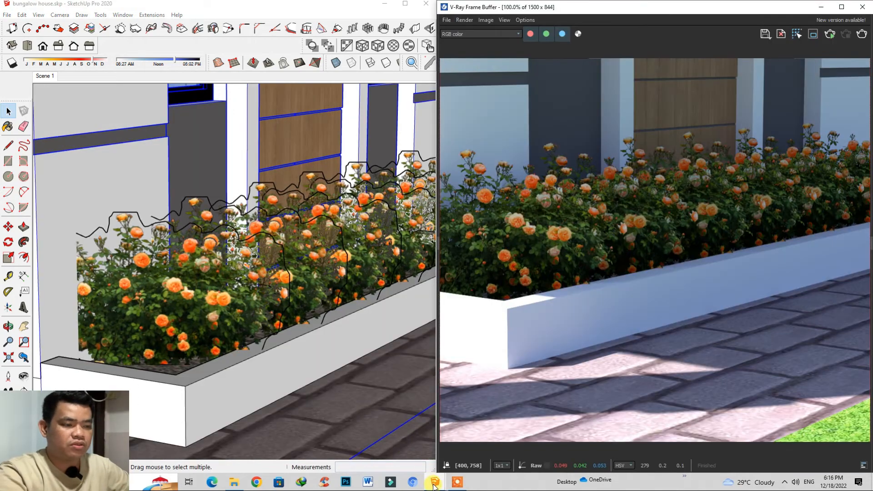
pyautogui.click(435, 485)
pyautogui.click(368, 453)
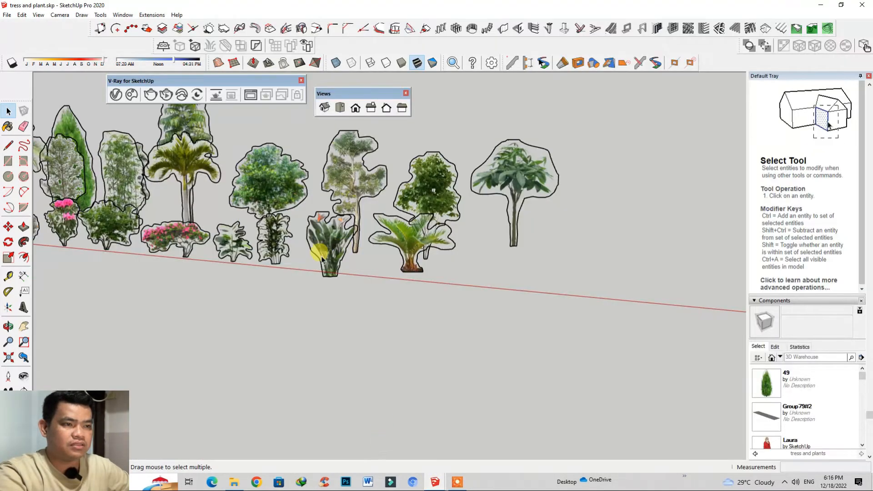
# Step: Examine the row of tree and plant components and the separate empty pot for a suitable potted plant
pyautogui.scroll(-5, 321, 258)
pyautogui.scroll(3, 369, 260)
pyautogui.moveTo(370, 260); pyautogui.dragTo(437, 261, button='middle')
pyautogui.scroll(-4, 282, 273)
pyautogui.scroll(2, 578, 293)
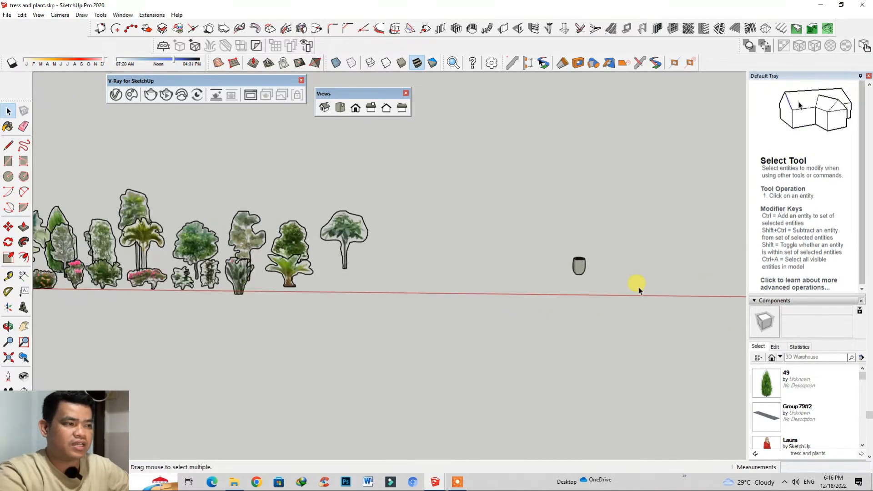
pyautogui.scroll(5, 639, 288)
pyautogui.scroll(-5, 641, 302)
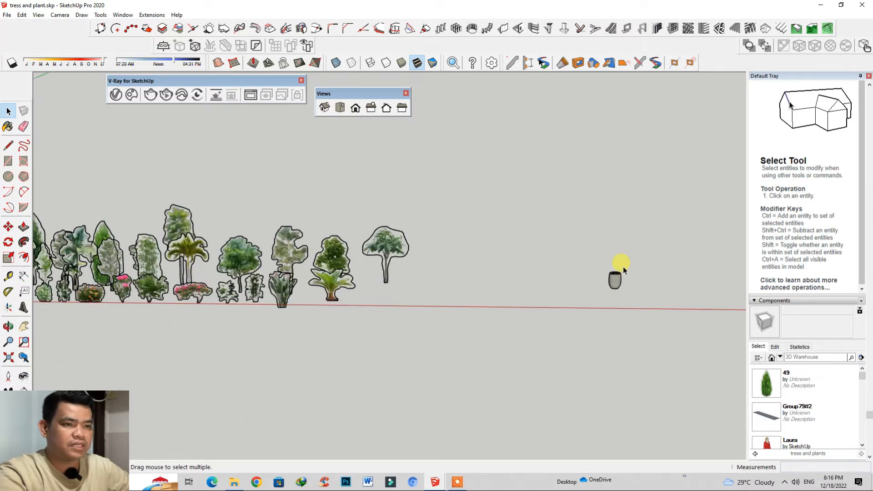
pyautogui.scroll(-2, 623, 268)
pyautogui.scroll(4, 358, 266)
pyautogui.scroll(-5, 416, 269)
pyautogui.scroll(5, 183, 289)
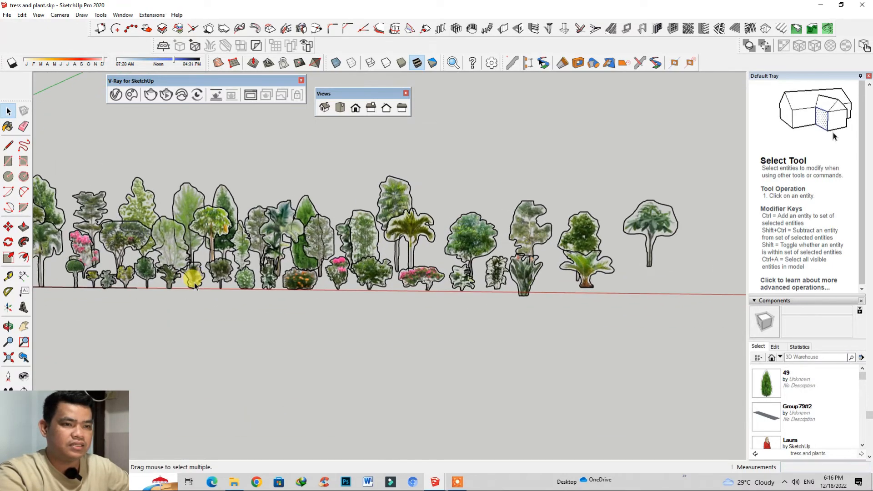
# Step: Move the variegated rubber plant by its stem base from the plant row onto the soil in the concrete pot
pyautogui.scroll(6, 200, 280)
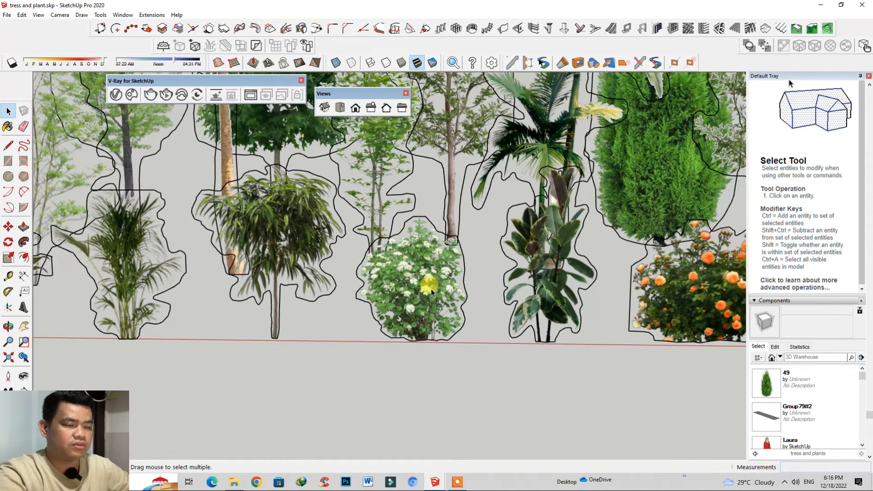
pyautogui.scroll(3, 432, 291)
pyautogui.scroll(-3, 517, 328)
pyautogui.scroll(3, 402, 279)
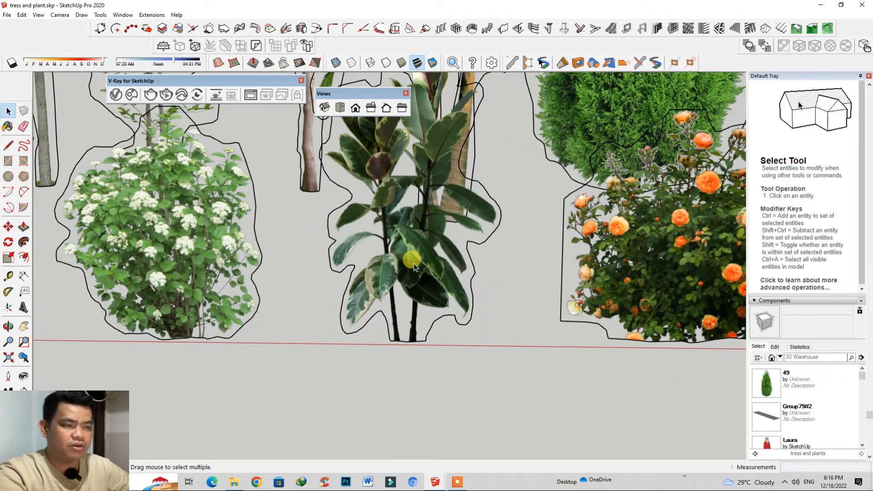
pyautogui.click(414, 267)
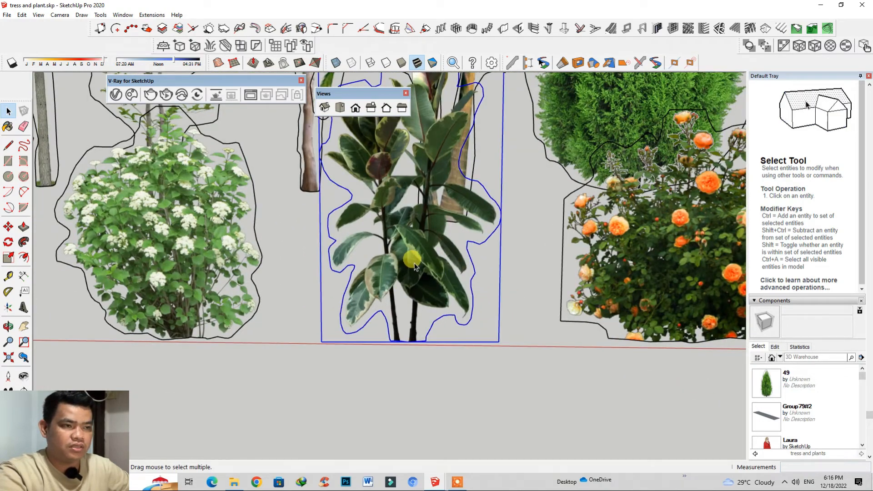
pyautogui.click(9, 226)
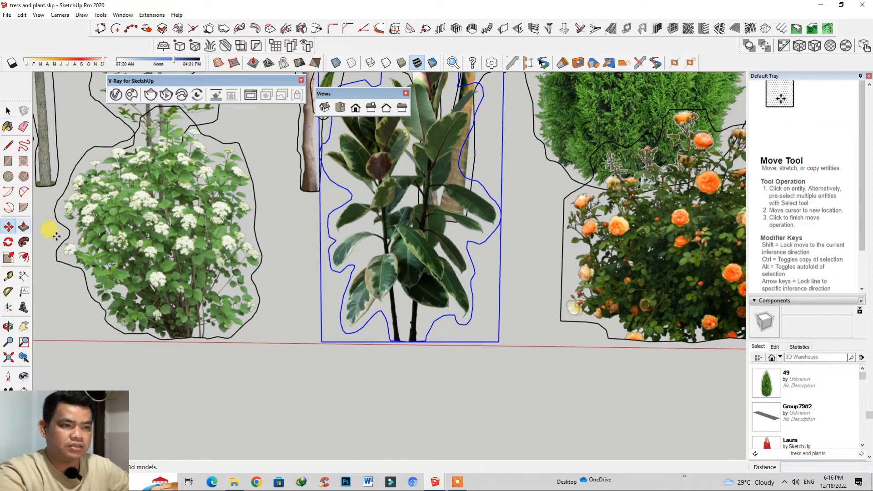
pyautogui.click(404, 342)
pyautogui.scroll(-2, 193, 387)
pyautogui.scroll(-6, 182, 340)
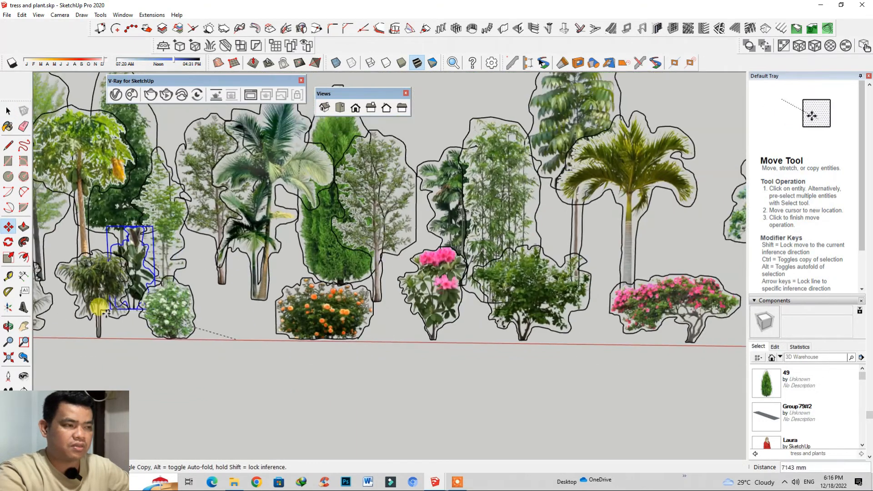
pyautogui.scroll(4, 400, 304)
pyautogui.scroll(5, 427, 302)
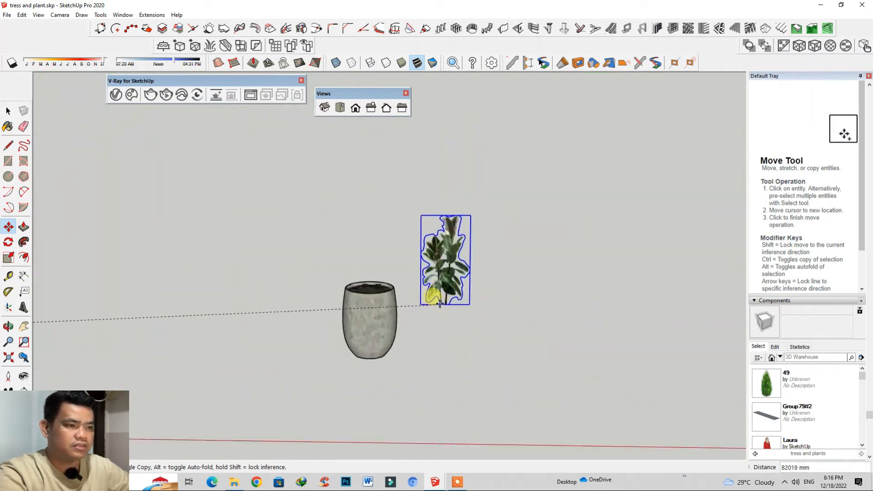
pyautogui.scroll(-2, 523, 308)
pyautogui.scroll(1, 411, 301)
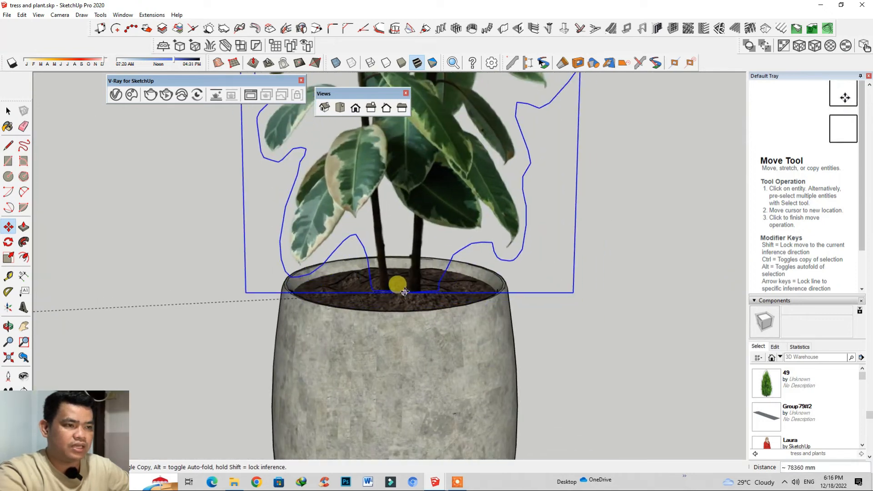
pyautogui.click(400, 291)
# Step: Scale the rubber plant on the pot uniformly by a factor of 2
pyautogui.scroll(-5, 392, 289)
pyautogui.moveTo(362, 332); pyautogui.dragTo(364, 306, button='middle')
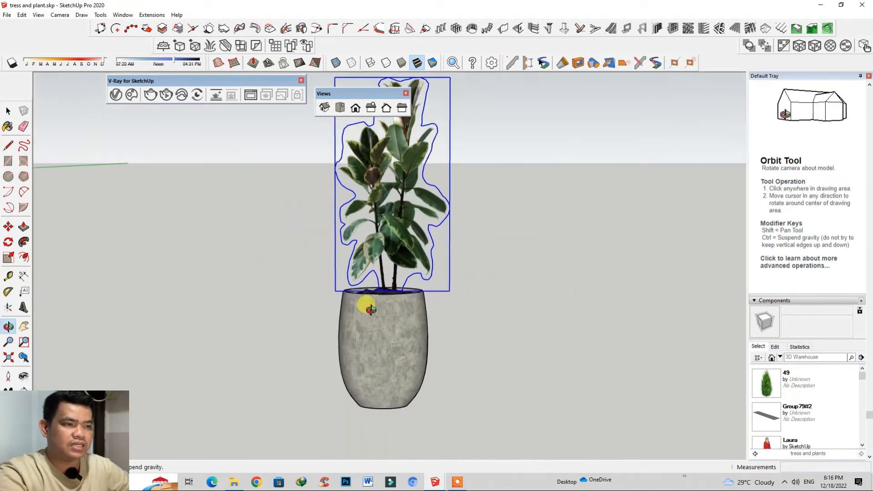
pyautogui.scroll(-2, 360, 220)
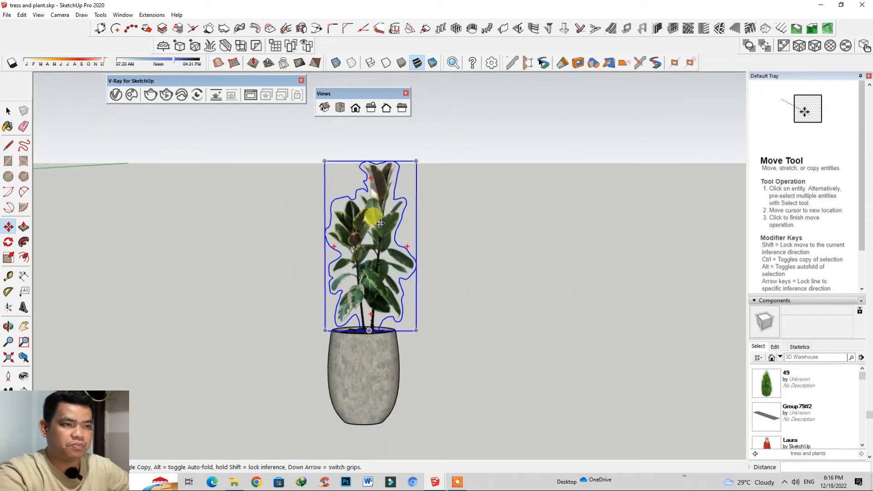
pyautogui.click(9, 257)
pyautogui.click(416, 162)
pyautogui.scroll(-3, 331, 324)
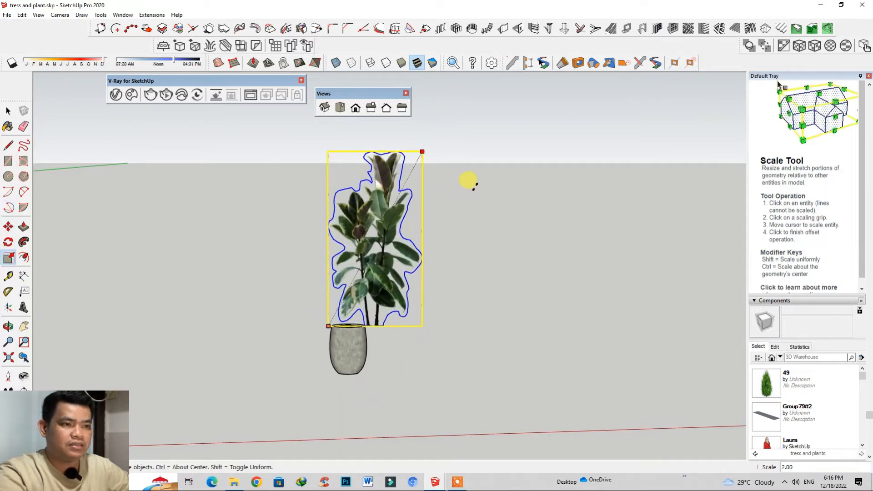
pyautogui.moveTo(439, 238); pyautogui.dragTo(355, 290, button='middle')
pyautogui.scroll(2, 354, 294)
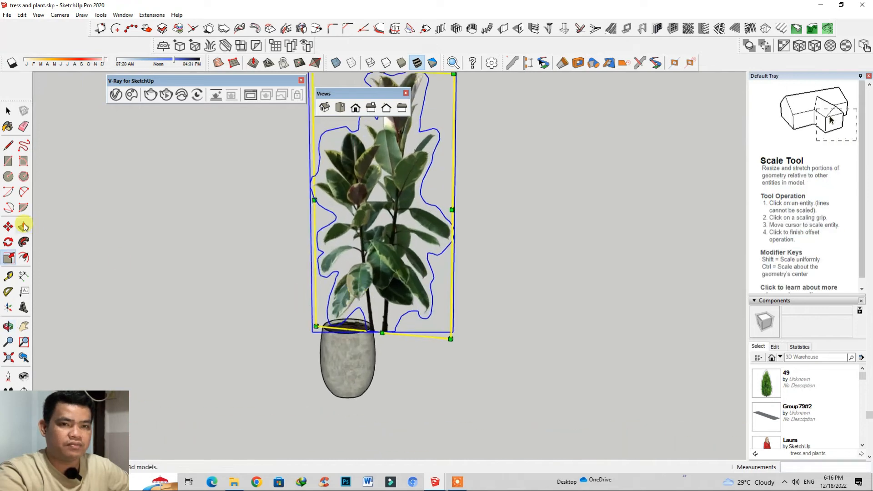
# Step: Move the enlarged rubber plant by its stem base back to the centre of the pot's soil
pyautogui.click(8, 227)
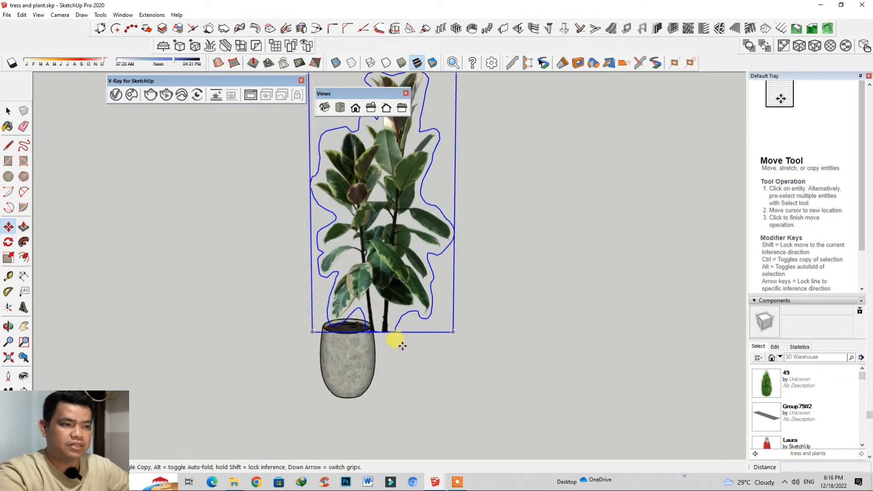
pyautogui.click(382, 333)
pyautogui.scroll(2, 350, 328)
pyautogui.click(351, 331)
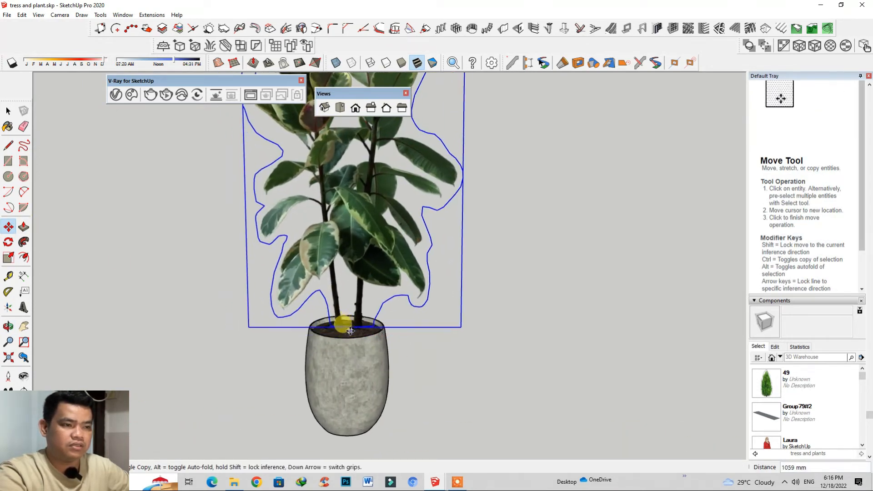
pyautogui.moveTo(350, 331); pyautogui.dragTo(377, 270, button='middle')
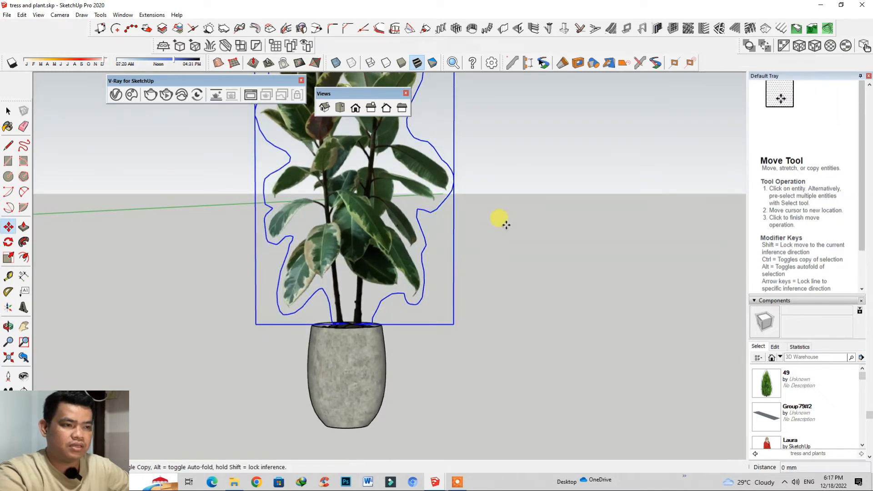
# Step: Draw a horizontal rectangle about 29904 by 32588 mm around the potted plant as a ground surface
pyautogui.moveTo(357, 341); pyautogui.dragTo(292, 353, button='middle')
pyautogui.scroll(-3, 359, 361)
pyautogui.scroll(-3, 484, 333)
pyautogui.scroll(2, 409, 352)
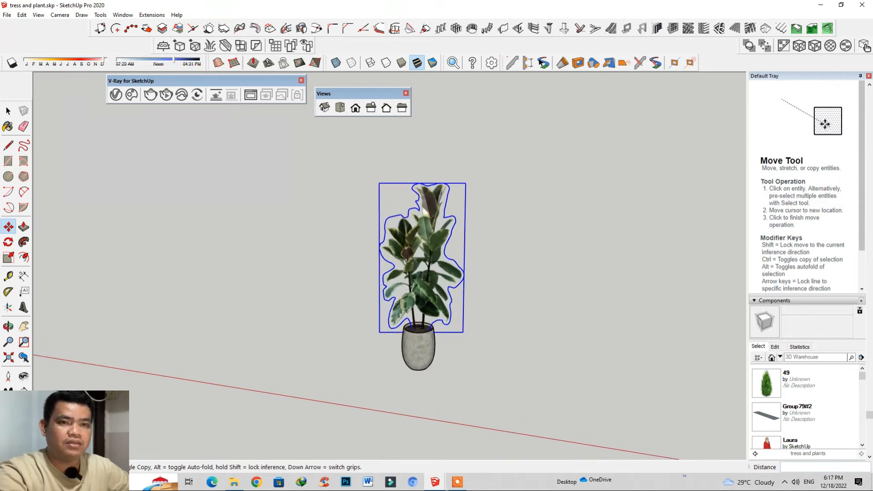
pyautogui.click(14, 163)
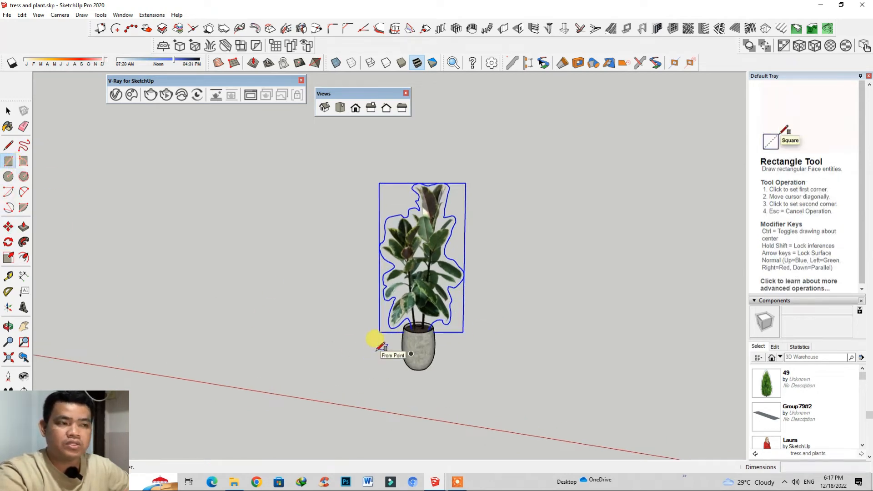
pyautogui.scroll(-2, 379, 346)
pyautogui.click(219, 353)
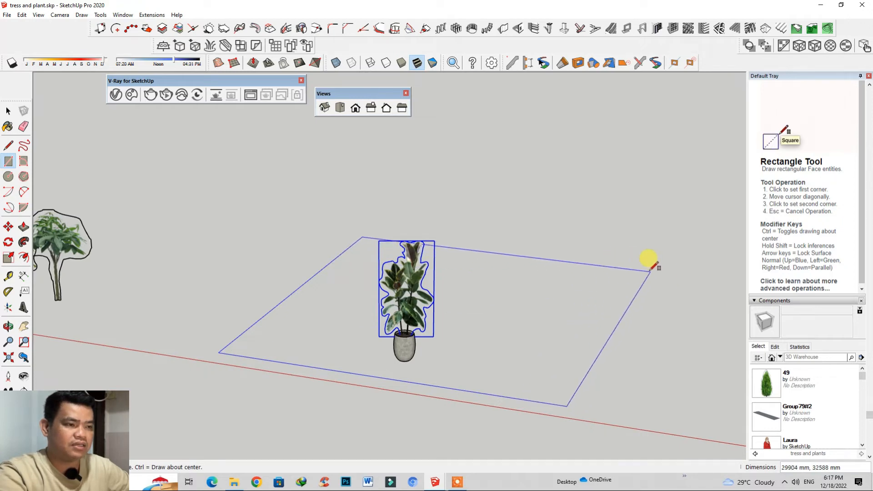
pyautogui.click(650, 270)
pyautogui.moveTo(531, 378); pyautogui.dragTo(493, 357, button='middle')
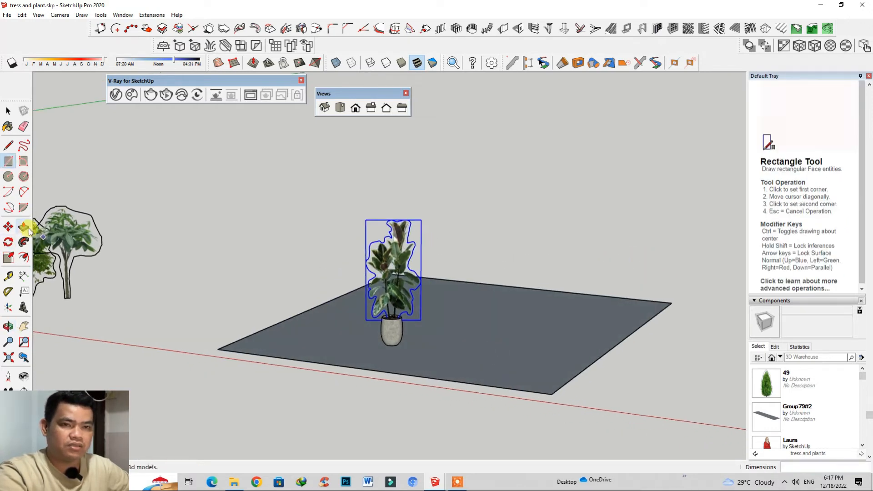
# Step: Push/Pull the ground rectangle into a thin base slab beneath the potted plant
pyautogui.scroll(2, 273, 314)
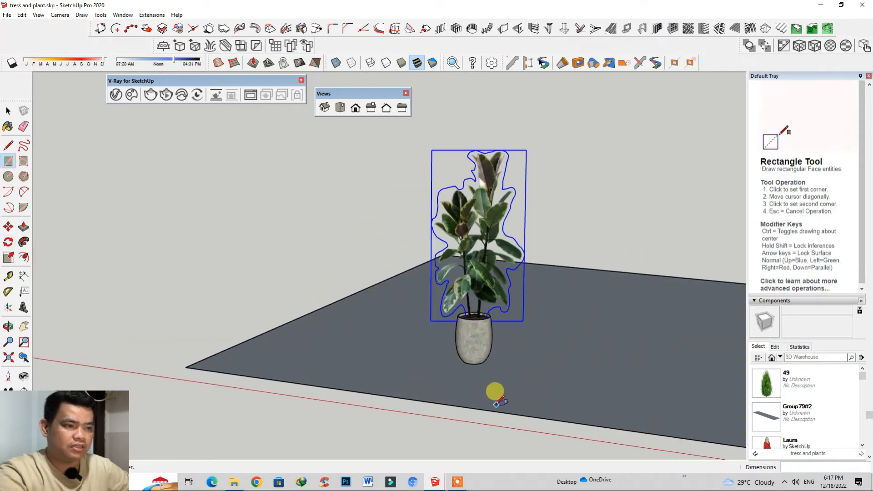
pyautogui.click(24, 230)
pyautogui.click(483, 382)
pyautogui.scroll(2, 471, 369)
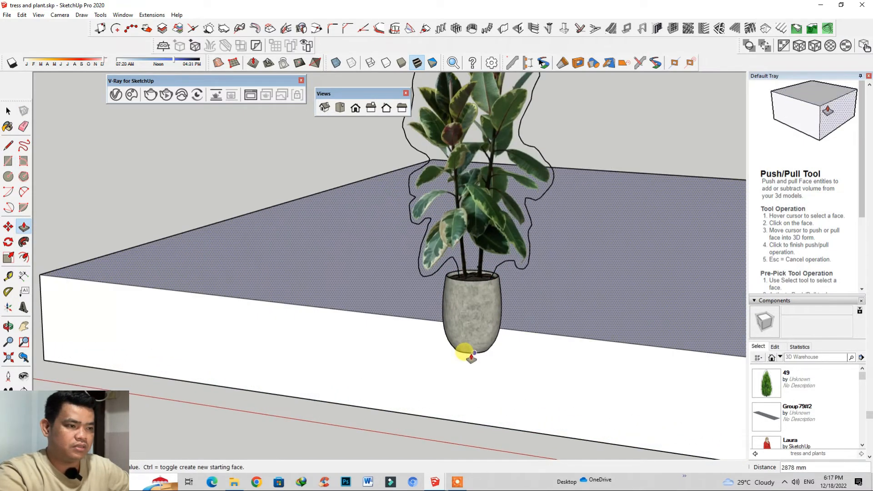
pyautogui.scroll(-5, 472, 357)
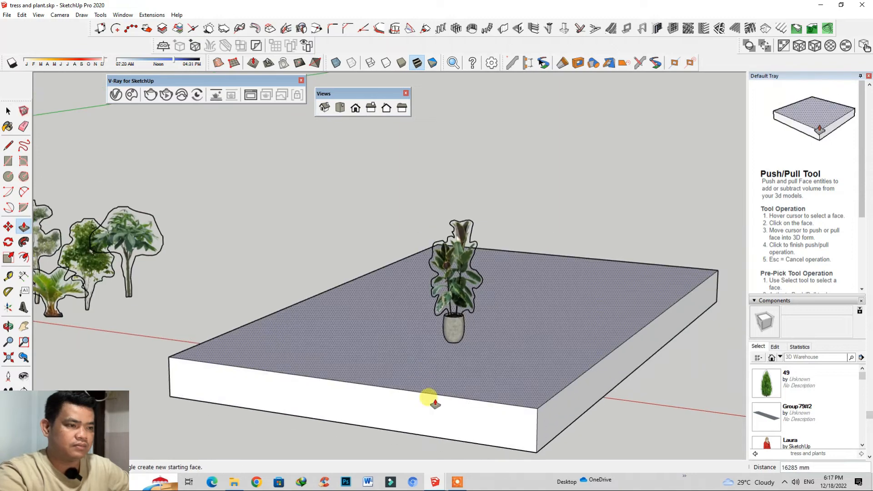
pyautogui.moveTo(435, 404); pyautogui.dragTo(433, 337, button='middle')
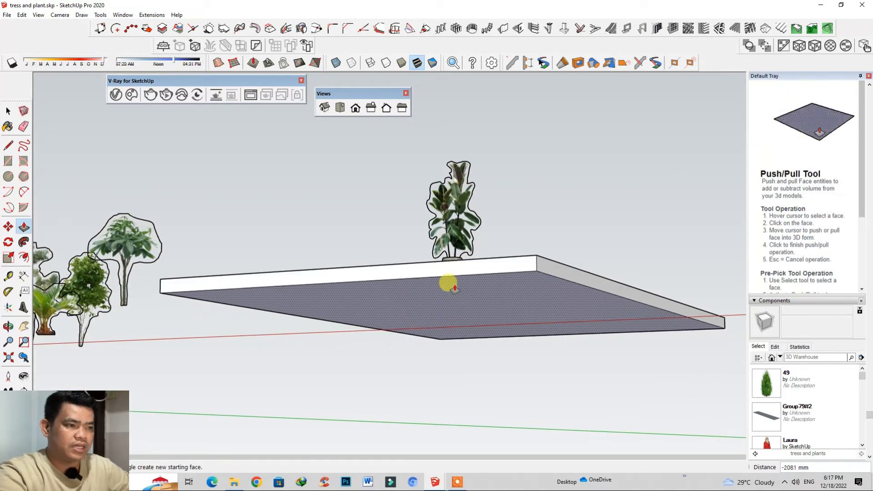
pyautogui.moveTo(455, 287); pyautogui.dragTo(360, 394, button='middle')
# Step: Draw a strip about 2185 mm wide across the slab behind the plant and extrude it about 14901 mm into a wall
pyautogui.click(17, 163)
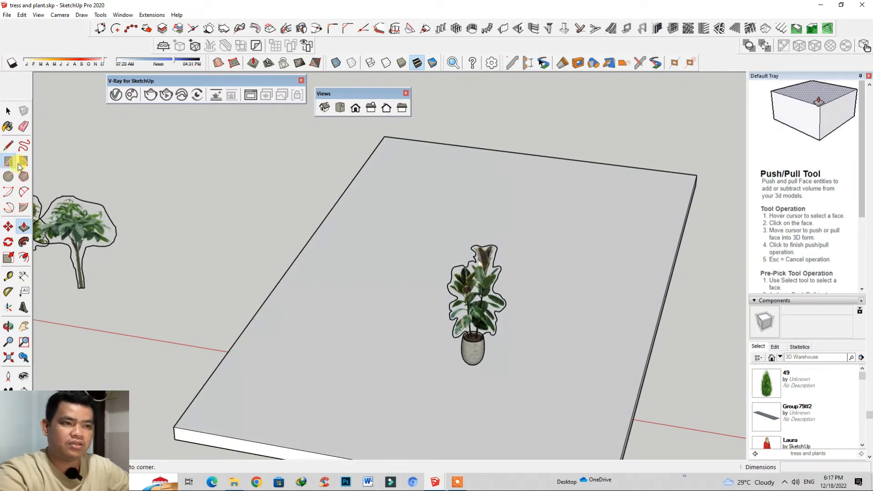
pyautogui.click(297, 257)
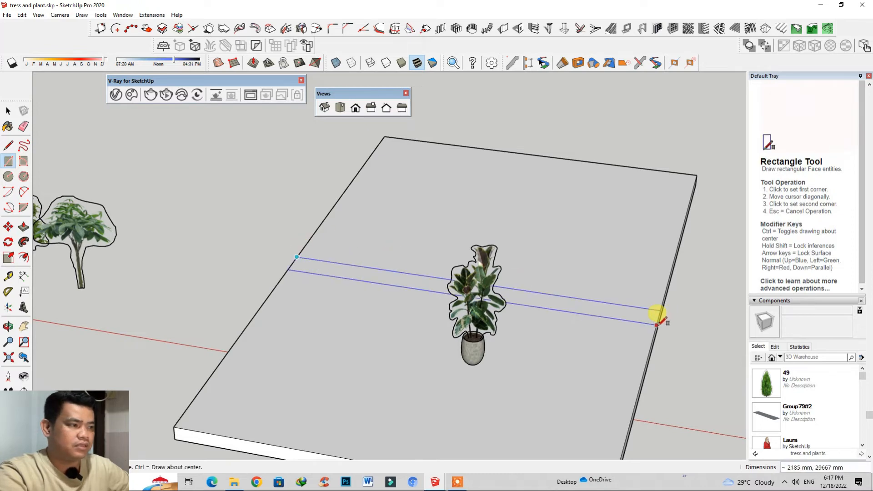
pyautogui.click(23, 226)
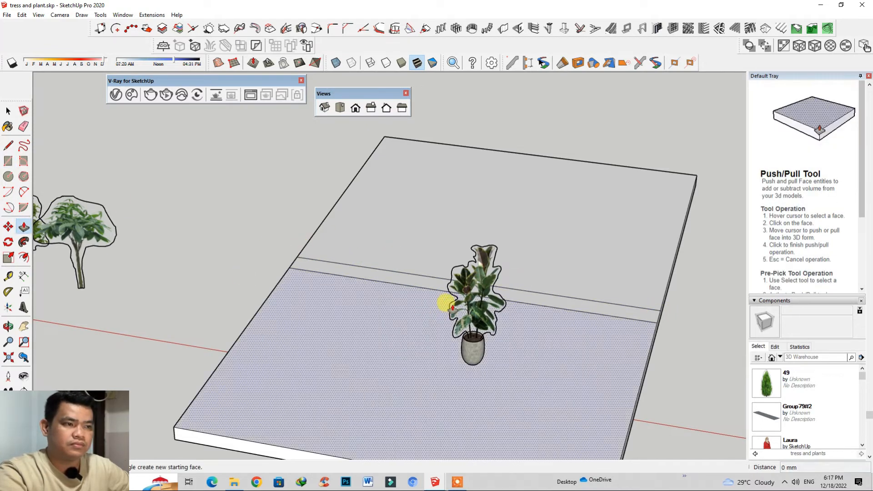
pyautogui.click(416, 284)
pyautogui.scroll(-3, 415, 285)
pyautogui.click(394, 202)
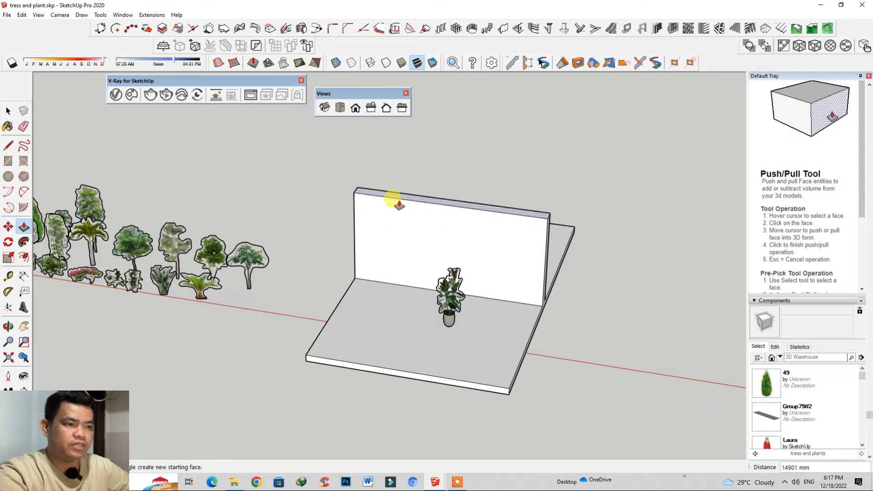
# Step: Set the V-Ray SunLight's custom orientation to a horizontal angle of 250.3 and a vertical angle of 41.9
pyautogui.scroll(5, 471, 281)
pyautogui.moveTo(451, 252); pyautogui.dragTo(431, 203, button='middle')
pyautogui.scroll(2, 439, 199)
pyautogui.scroll(1, 543, 293)
pyautogui.scroll(-1, 523, 307)
pyautogui.moveTo(538, 260); pyautogui.dragTo(549, 239, button='middle')
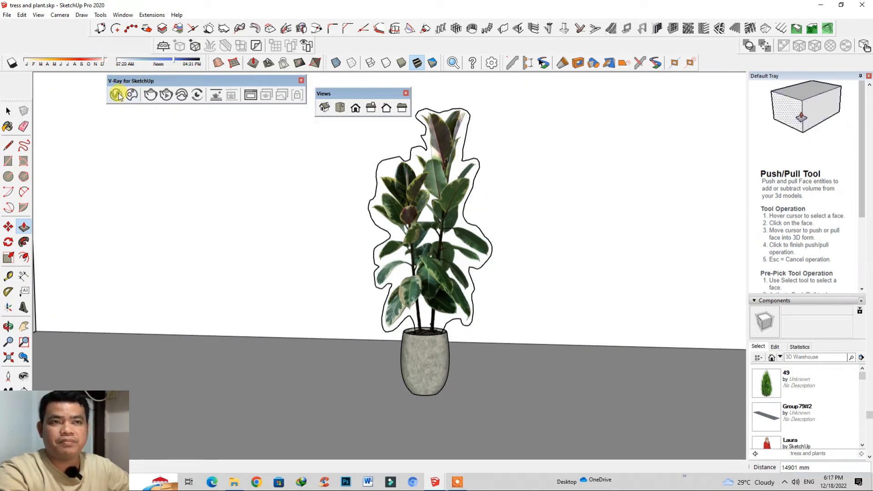
pyautogui.click(116, 95)
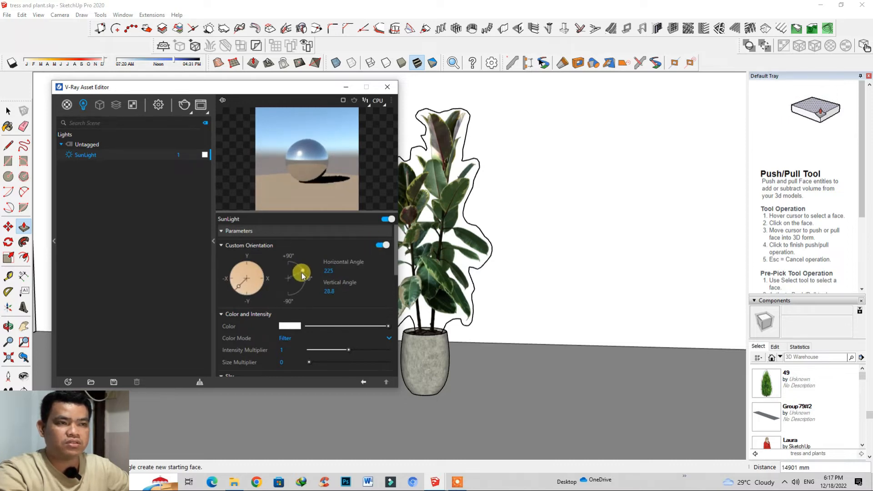
pyautogui.moveTo(303, 276)
pyautogui.mouseDown()
pyautogui.moveTo(294, 271)
pyautogui.moveTo(300, 268)
pyautogui.mouseUp()
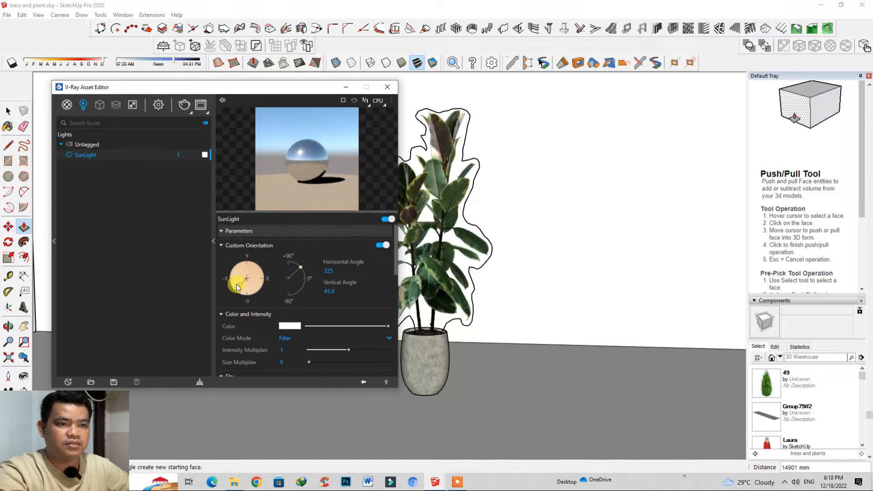
pyautogui.moveTo(240, 290)
pyautogui.mouseDown()
pyautogui.moveTo(227, 276)
pyautogui.moveTo(237, 272)
pyautogui.moveTo(237, 283)
pyautogui.mouseUp()
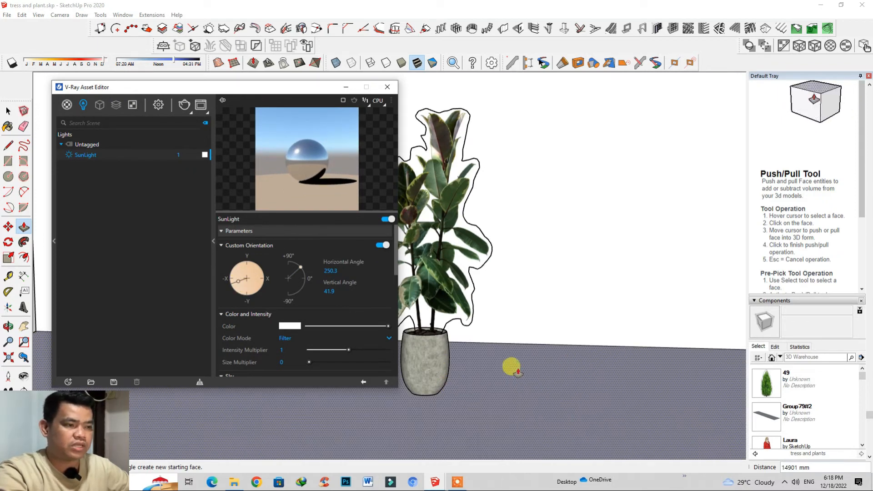
# Step: Set the V-Ray render output width to 1500 with a 1:1 square aspect ratio and start rendering the potted plant
pyautogui.click(156, 108)
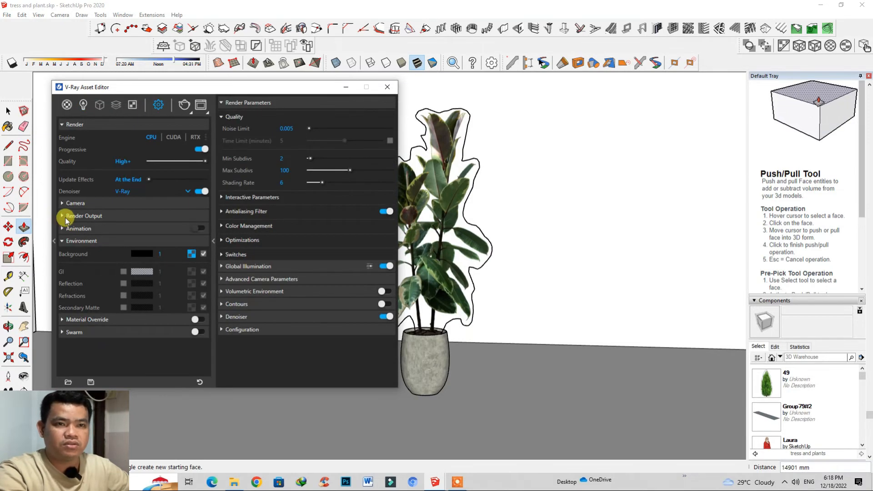
pyautogui.click(62, 217)
pyautogui.click(131, 241)
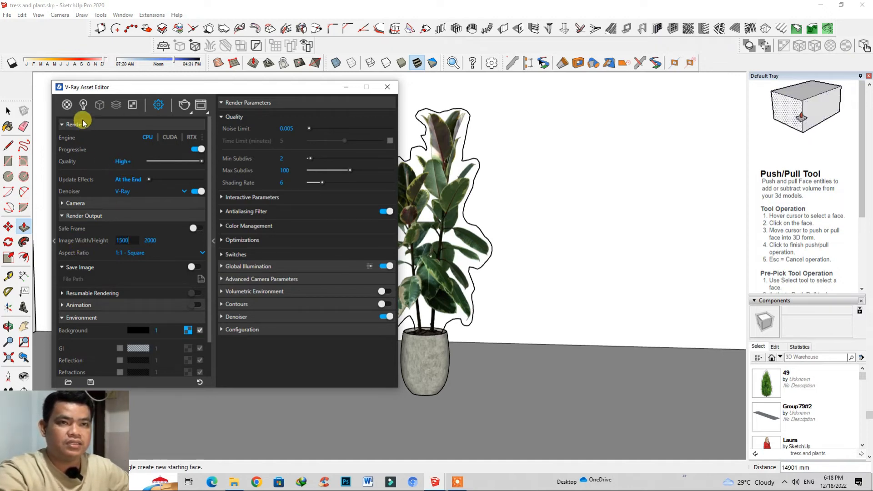
pyautogui.click(83, 106)
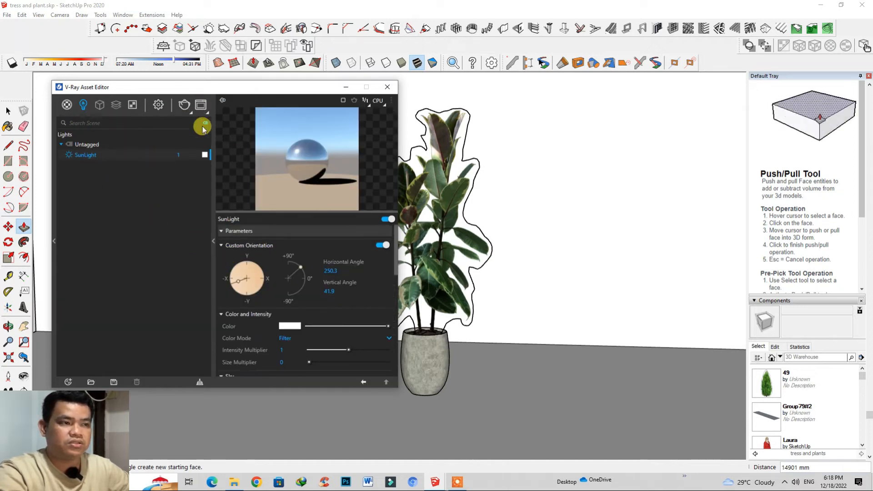
pyautogui.click(184, 106)
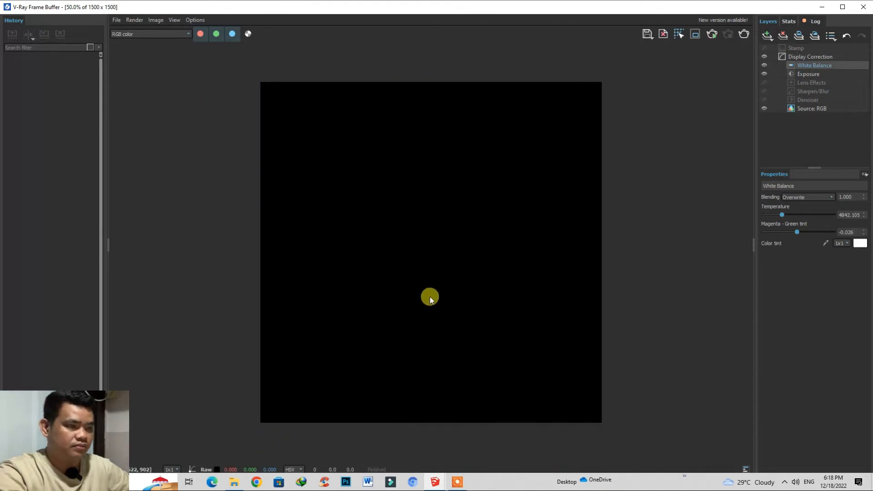
pyautogui.scroll(1, 449, 271)
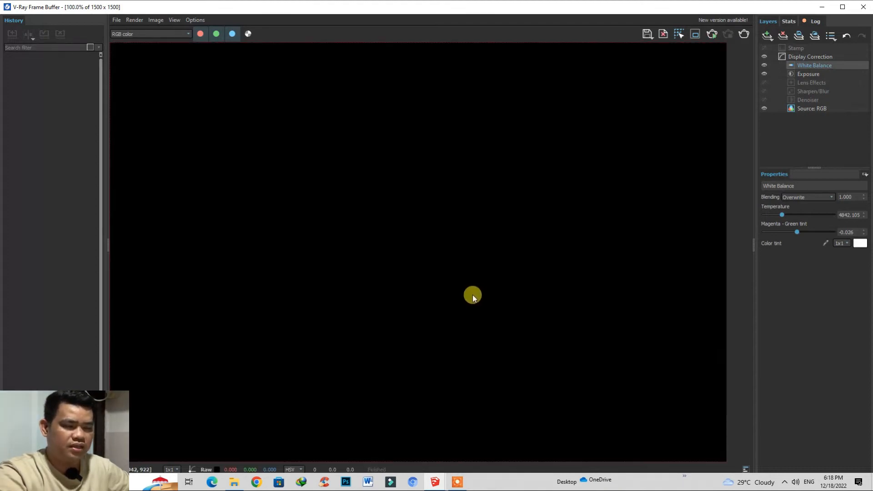
pyautogui.scroll(-1, 473, 298)
pyautogui.scroll(1, 470, 321)
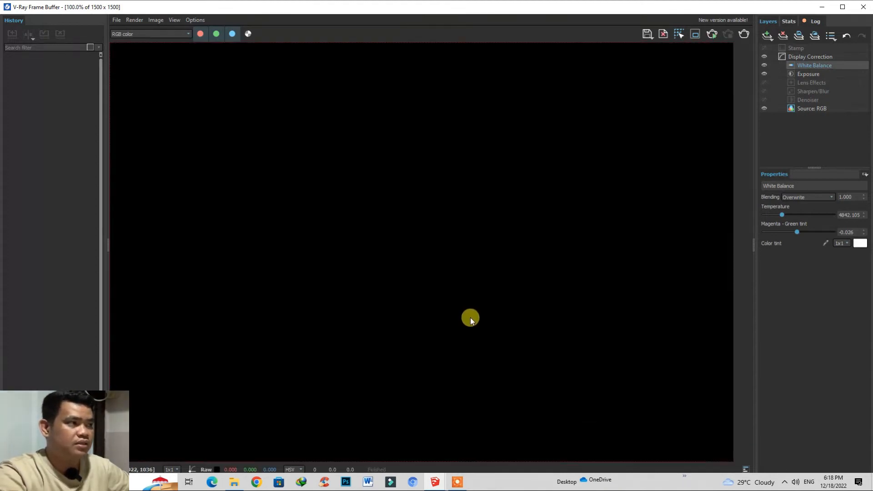
pyautogui.scroll(-1, 470, 320)
pyautogui.scroll(1, 462, 356)
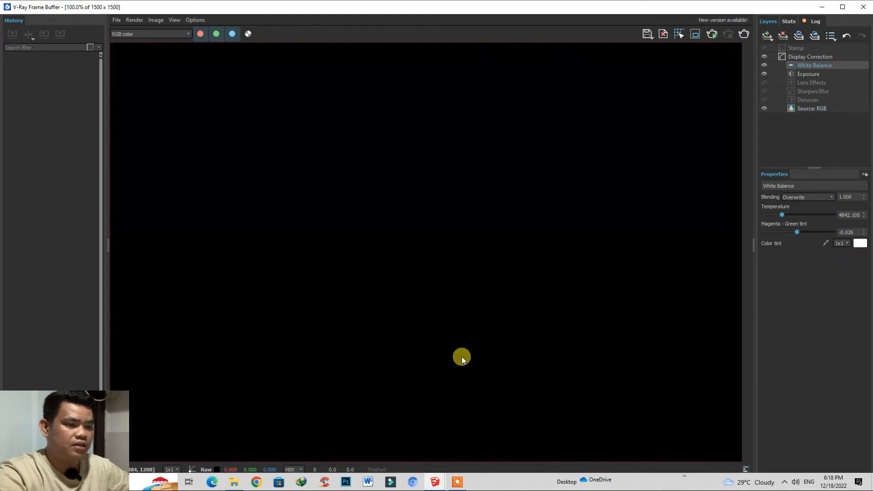
pyautogui.scroll(-1, 408, 360)
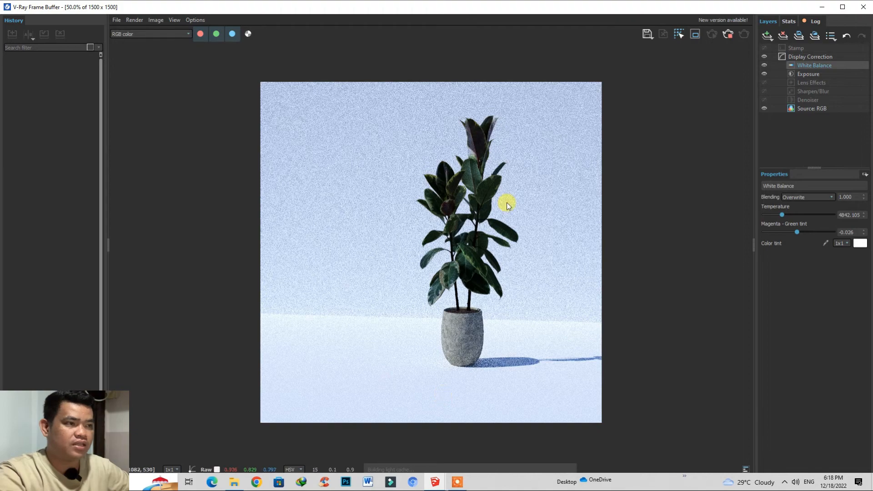
# Step: Examine the leaves, pot and shadow of the potted plant in the progressing V-Ray render
pyautogui.scroll(1, 508, 205)
pyautogui.scroll(-1, 421, 190)
pyautogui.scroll(1, 490, 250)
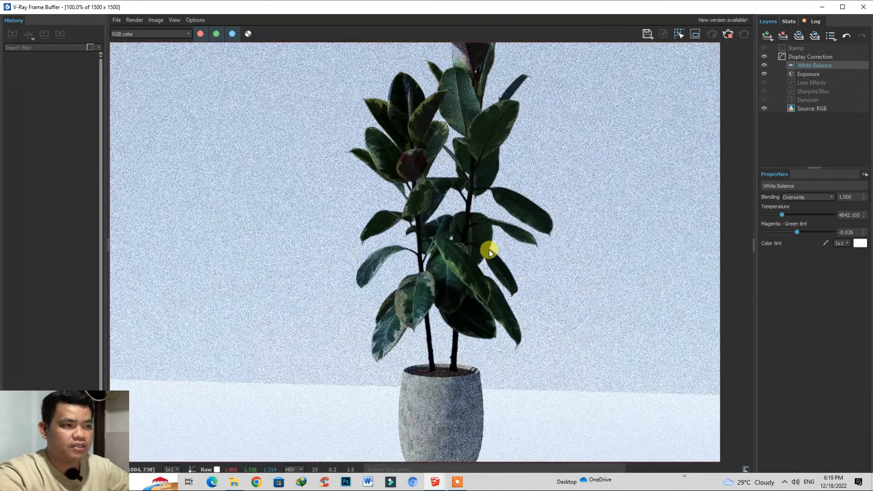
pyautogui.scroll(1, 398, 86)
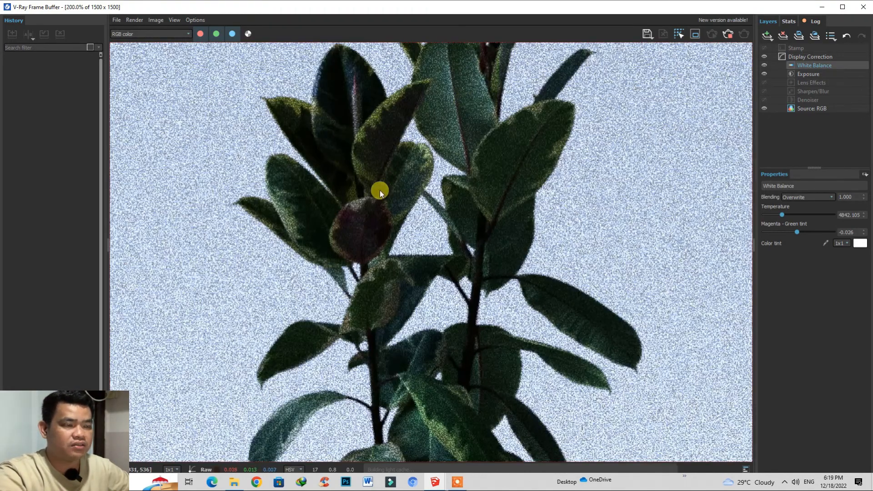
pyautogui.scroll(-1, 532, 360)
pyautogui.scroll(-1, 487, 392)
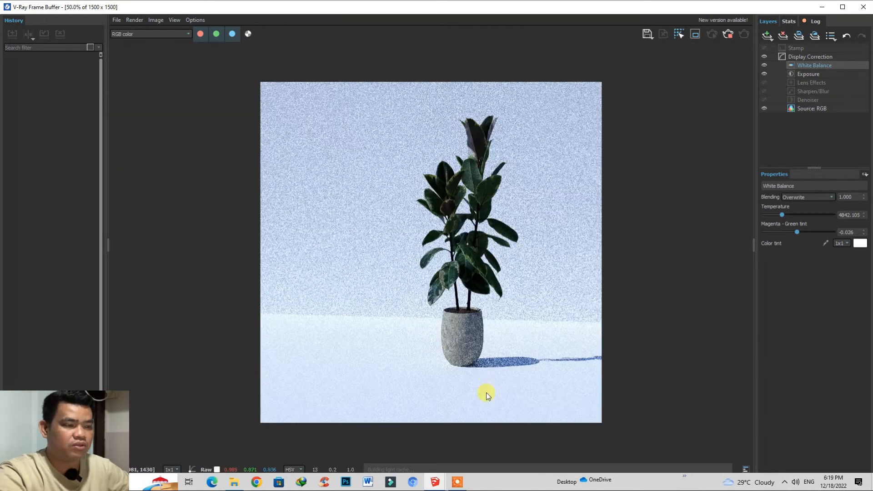
pyautogui.scroll(1, 487, 238)
pyautogui.scroll(1, 493, 110)
pyautogui.scroll(1, 381, 164)
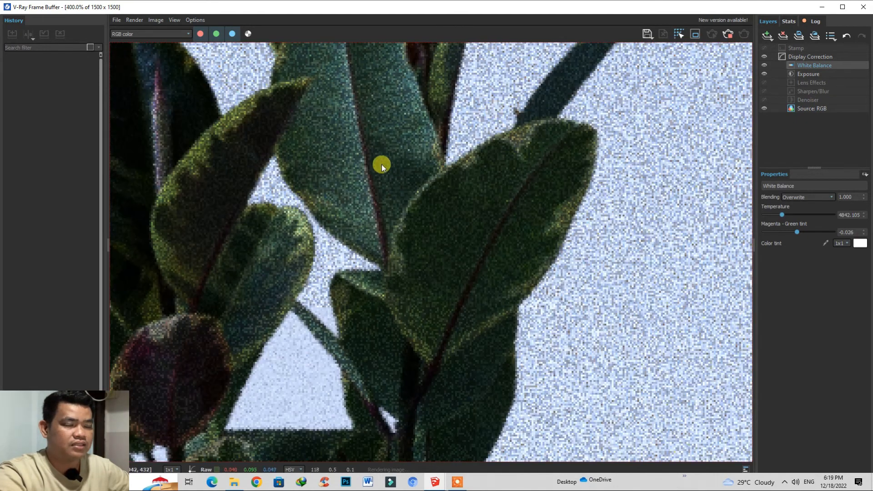
pyautogui.scroll(-3, 381, 165)
pyautogui.scroll(1, 487, 329)
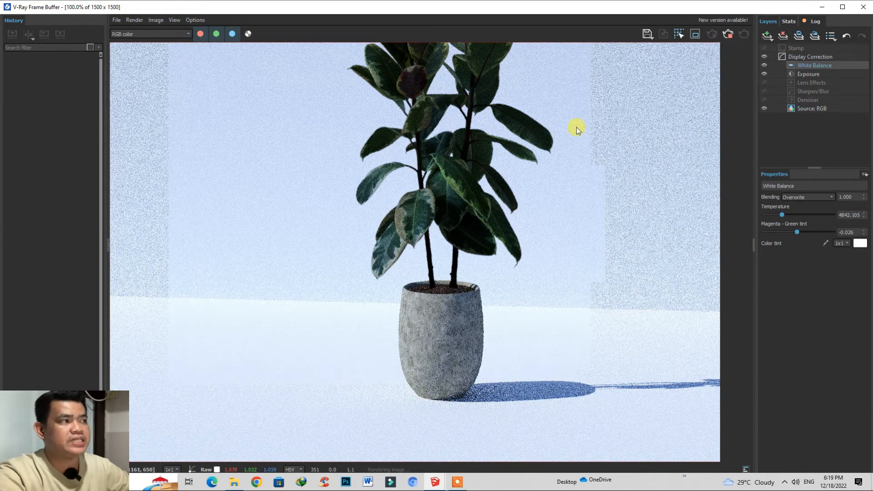
# Step: Add a second Exposure correction layer with exposure 0.329 and set the White Balance temperature to 5394.737
pyautogui.click(799, 76)
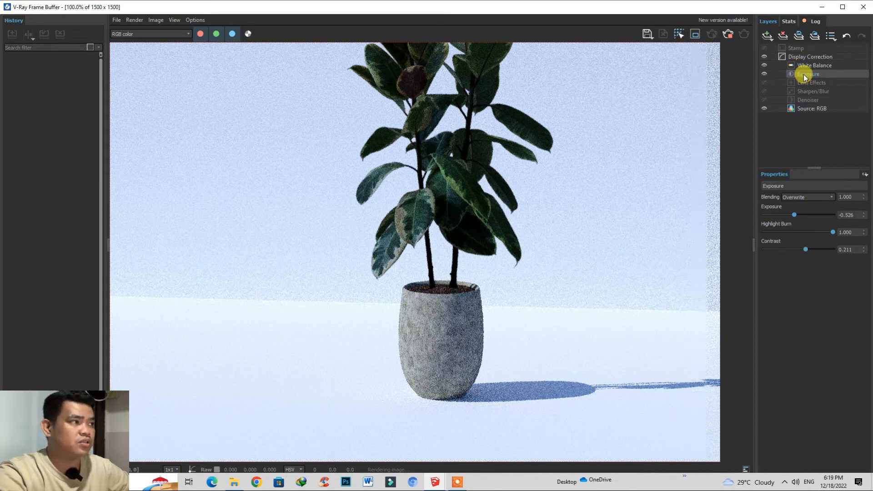
pyautogui.click(768, 37)
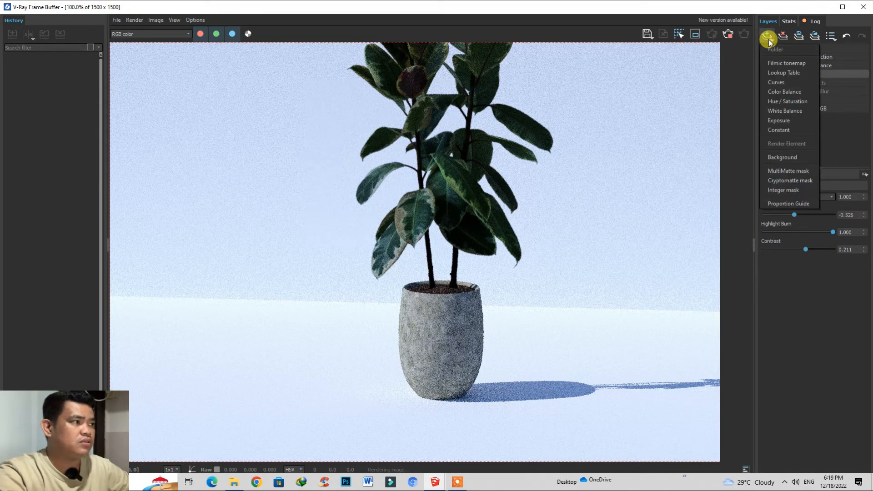
pyautogui.click(782, 120)
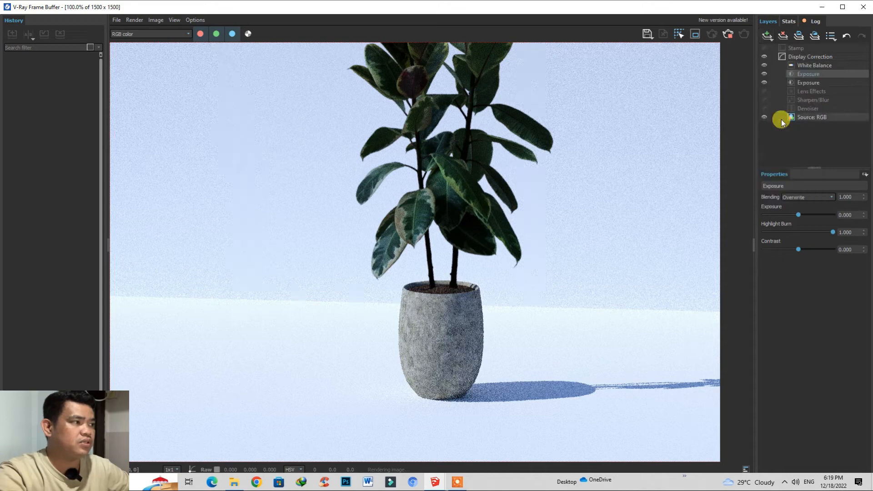
pyautogui.moveTo(798, 215)
pyautogui.mouseDown()
pyautogui.moveTo(808, 211)
pyautogui.moveTo(802, 213)
pyautogui.mouseUp()
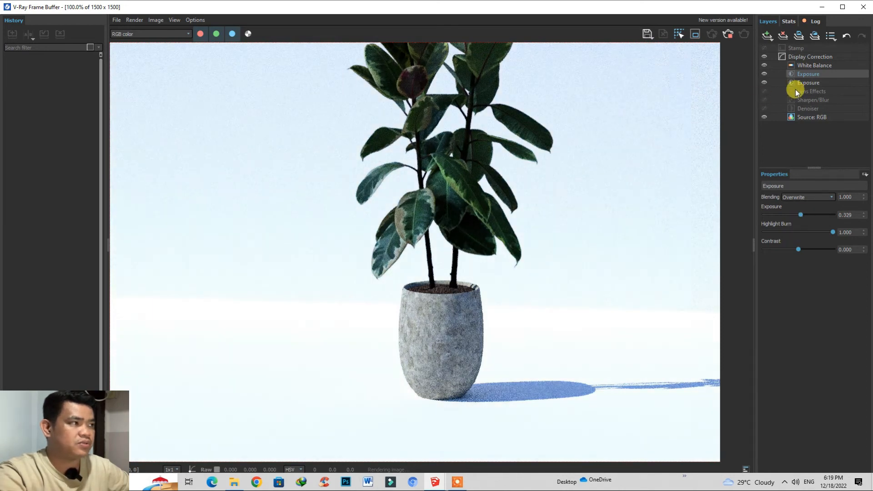
pyautogui.click(805, 65)
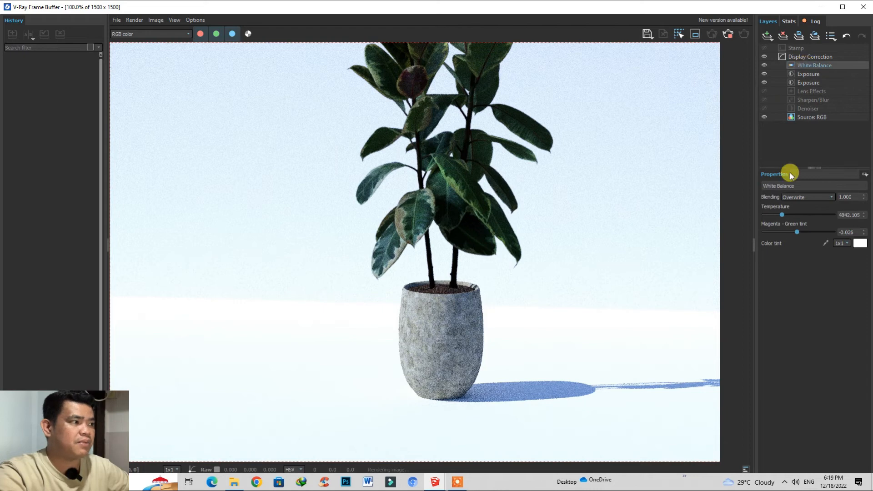
pyautogui.moveTo(781, 217); pyautogui.dragTo(788, 215)
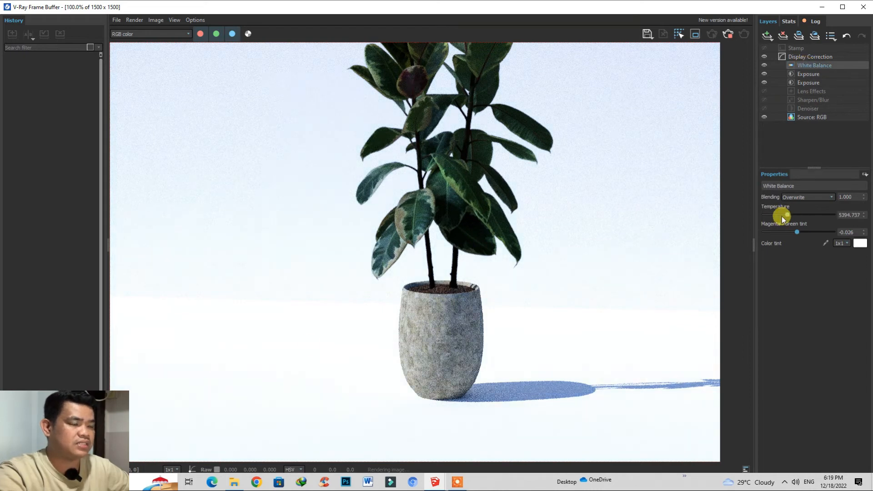
# Step: Enable the Denoiser layer for the potted plant render and inspect the background and leaves
pyautogui.scroll(-2, 283, 359)
pyautogui.scroll(1, 512, 235)
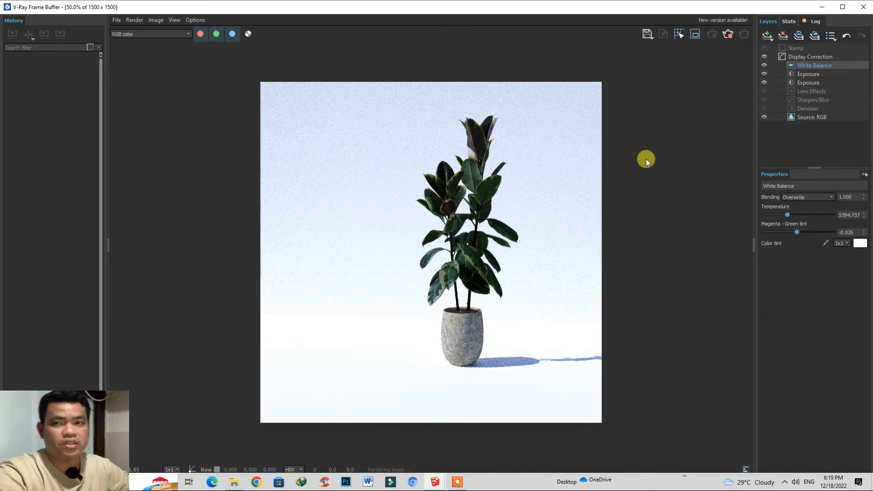
pyautogui.click(764, 109)
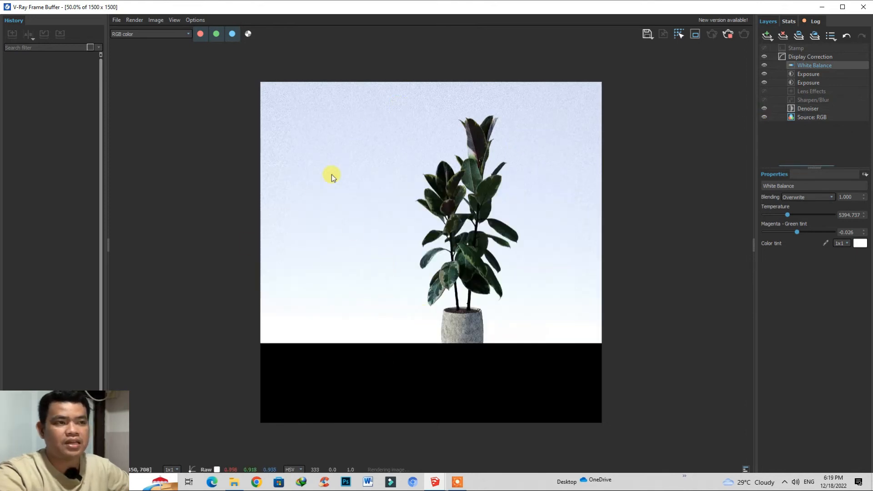
pyautogui.scroll(2, 332, 174)
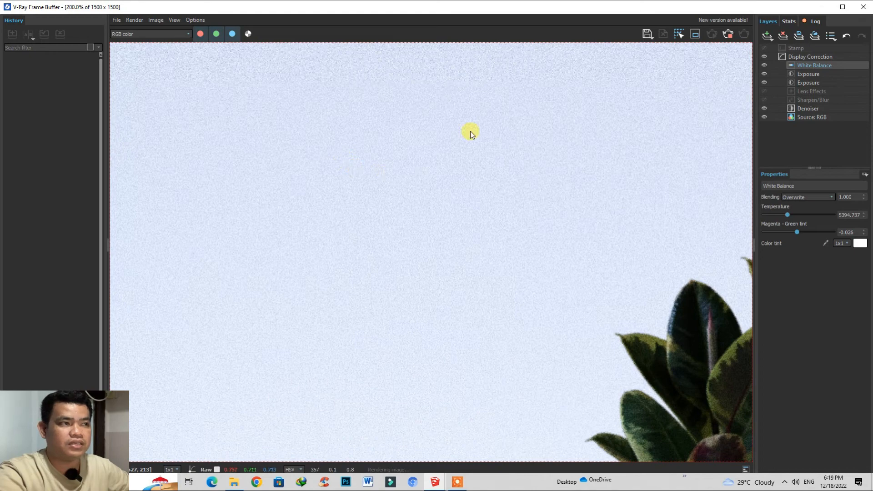
pyautogui.scroll(-2, 356, 178)
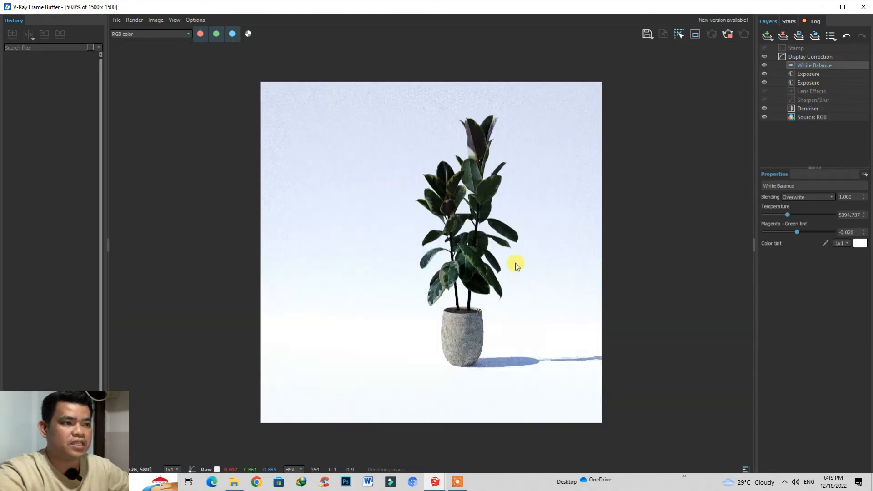
pyautogui.scroll(1, 571, 231)
pyautogui.scroll(-1, 562, 236)
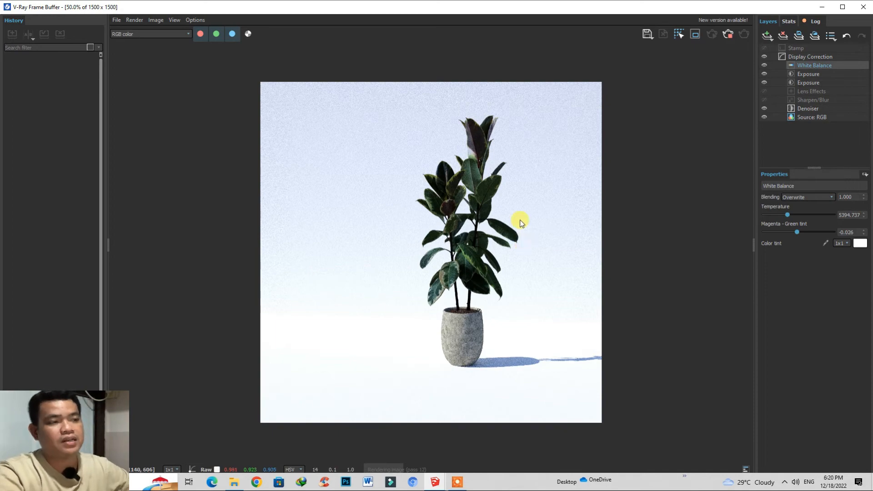
# Step: Minimize the V-Ray Frame Buffer and Asset Editor and look over the row of library trees and plants beside the potted plant
pyautogui.click(822, 7)
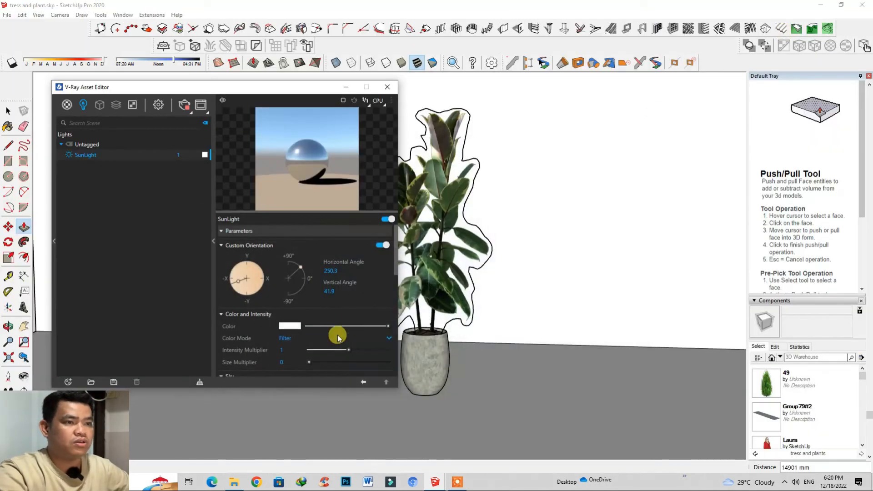
pyautogui.scroll(-5, 492, 302)
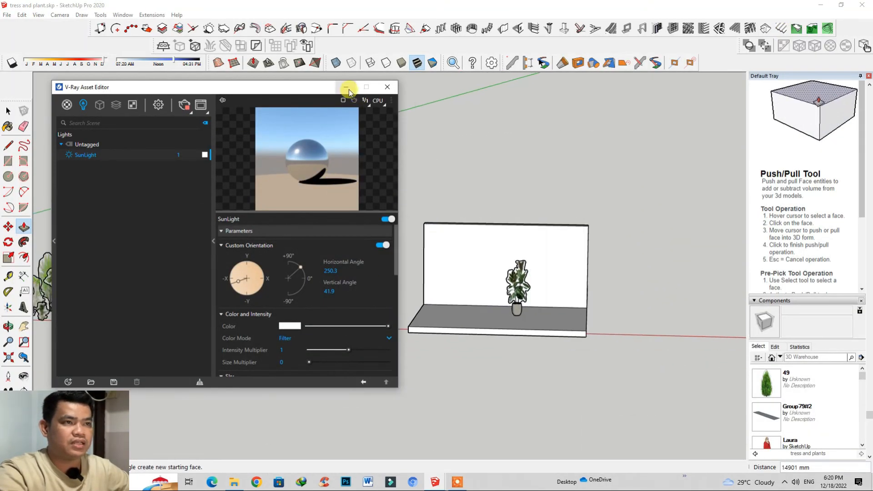
pyautogui.click(345, 86)
pyautogui.moveTo(493, 263); pyautogui.dragTo(396, 359, button='middle')
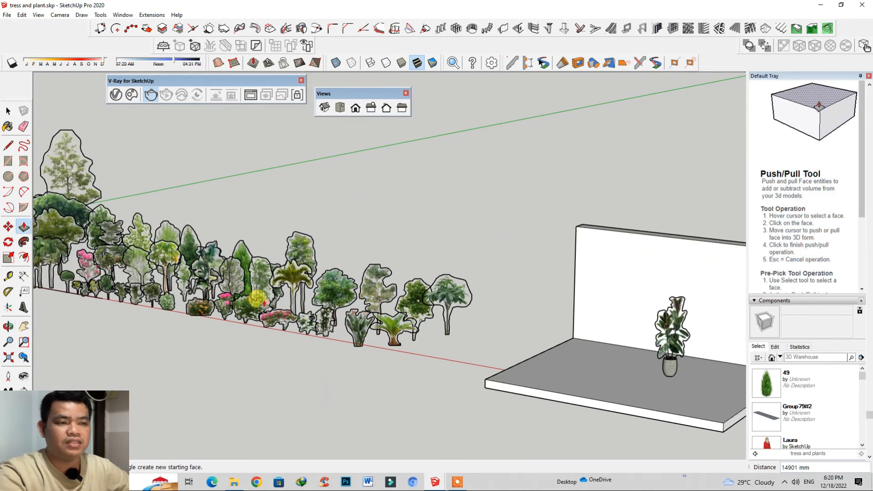
pyautogui.scroll(2, 350, 337)
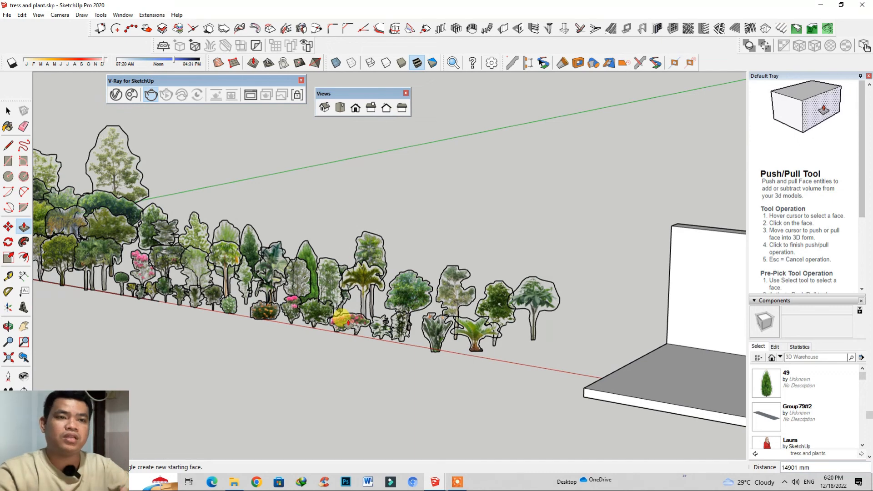
# Step: Switch to the bungalow house.skp model and maximize its window
pyautogui.click(435, 483)
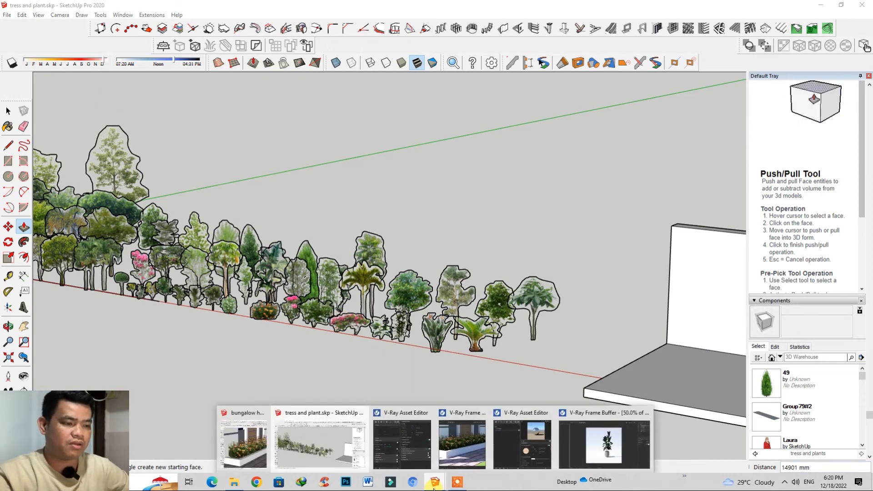
pyautogui.click(249, 451)
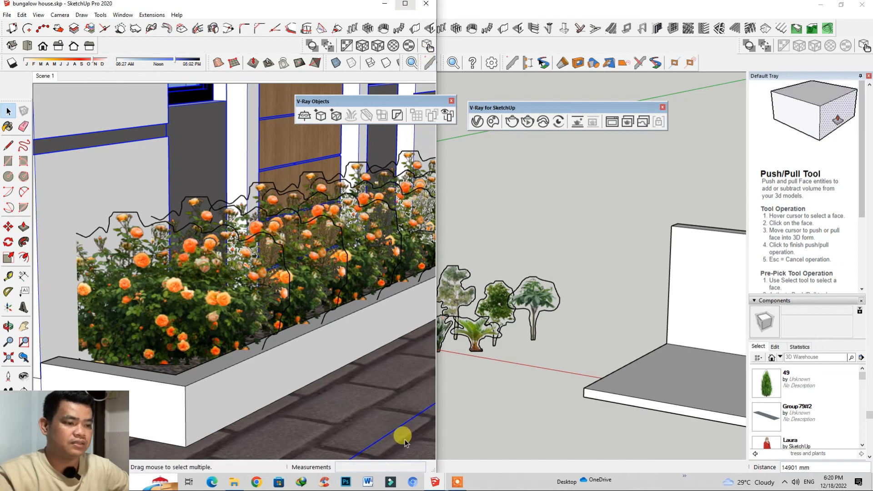
pyautogui.click(406, 4)
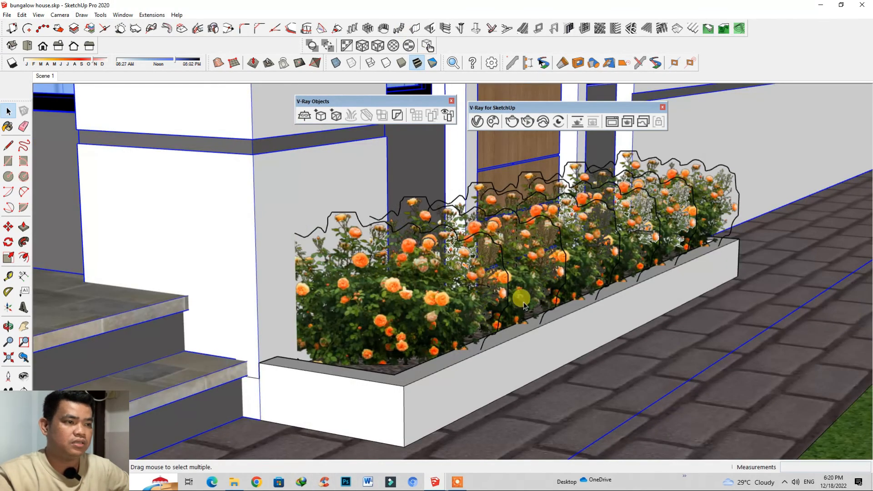
# Step: Examine the trees, palm and shrubs placed around the bungalow, checking the individual trees behind the house and the whole lot
pyautogui.scroll(-3, 418, 240)
pyautogui.scroll(-10, 418, 239)
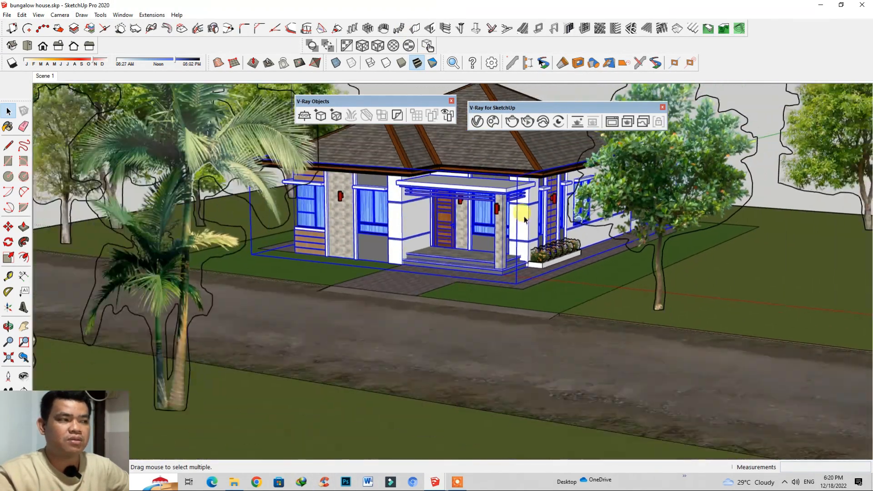
pyautogui.scroll(-6, 518, 255)
pyautogui.scroll(-4, 254, 201)
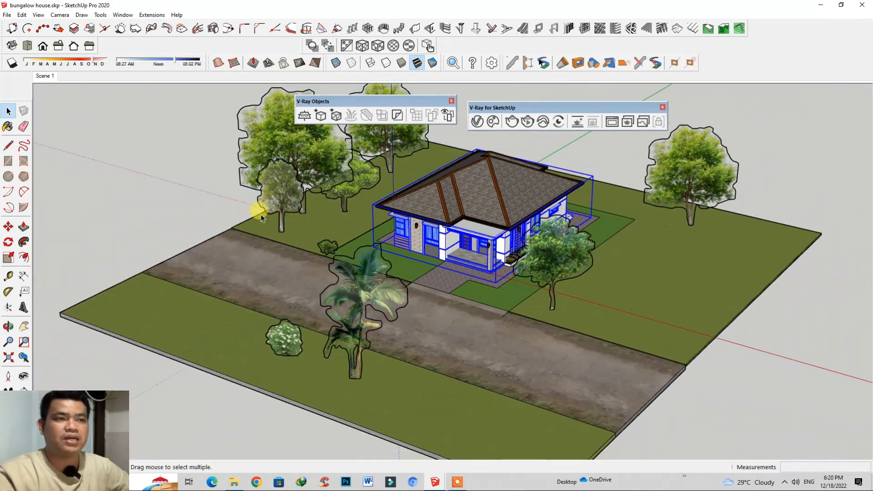
pyautogui.scroll(1, 306, 179)
pyautogui.click(310, 180)
pyautogui.click(136, 209)
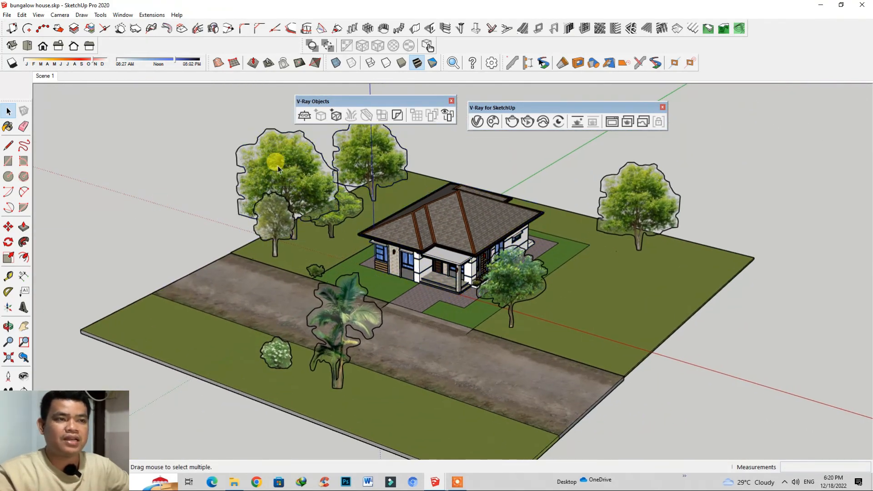
pyautogui.scroll(1, 280, 168)
pyautogui.click(279, 167)
pyautogui.click(371, 149)
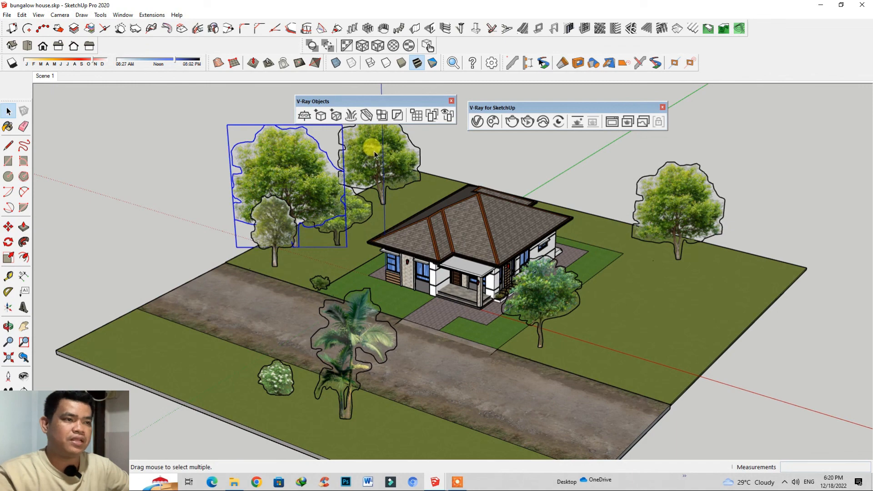
pyautogui.scroll(2, 444, 264)
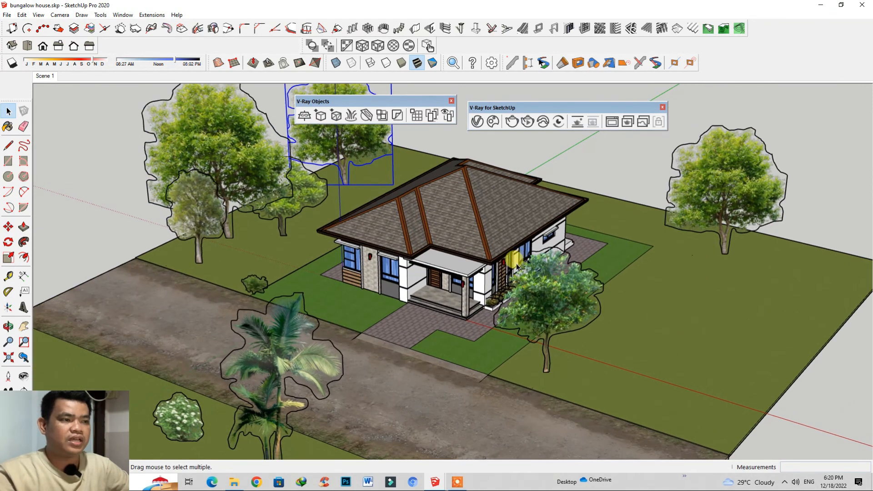
pyautogui.moveTo(448, 260); pyautogui.dragTo(477, 248, button='middle')
pyautogui.scroll(2, 457, 213)
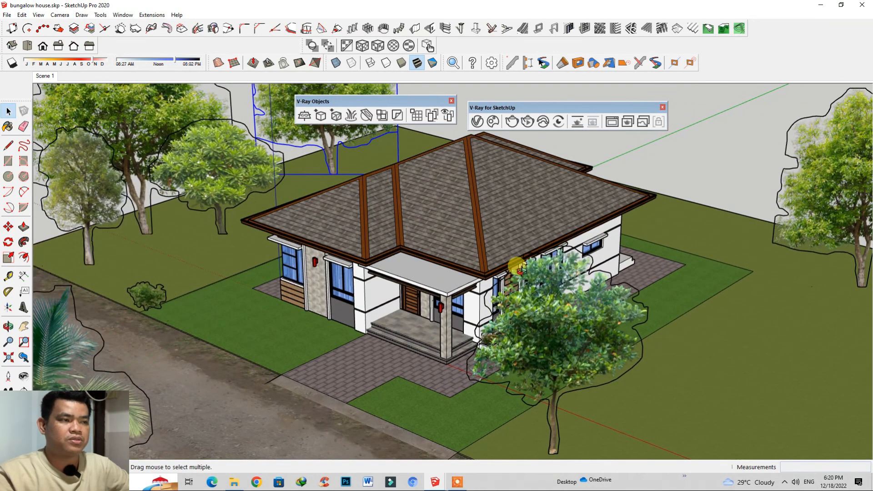
pyautogui.moveTo(520, 268); pyautogui.dragTo(480, 249, button='middle')
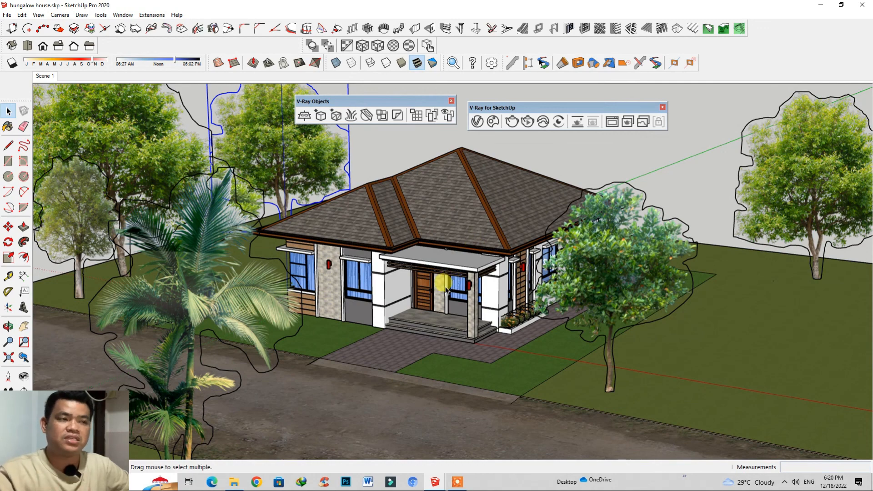
pyautogui.scroll(-5, 446, 290)
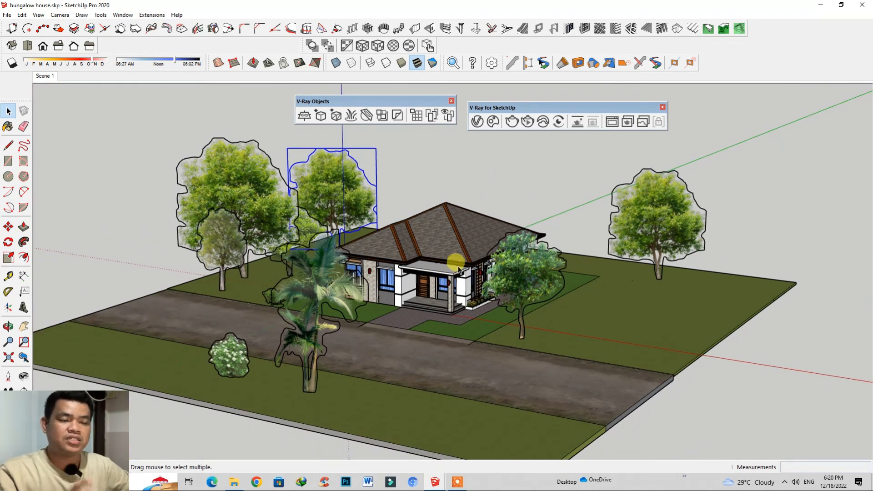
pyautogui.scroll(2, 459, 269)
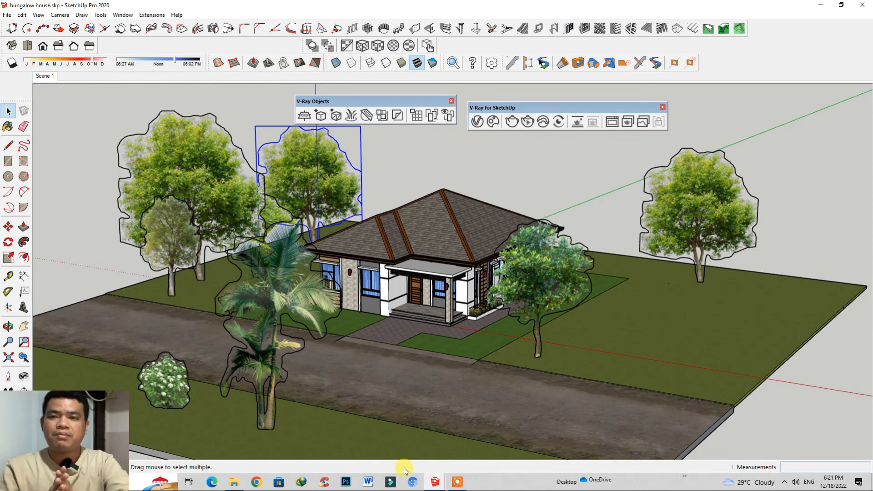